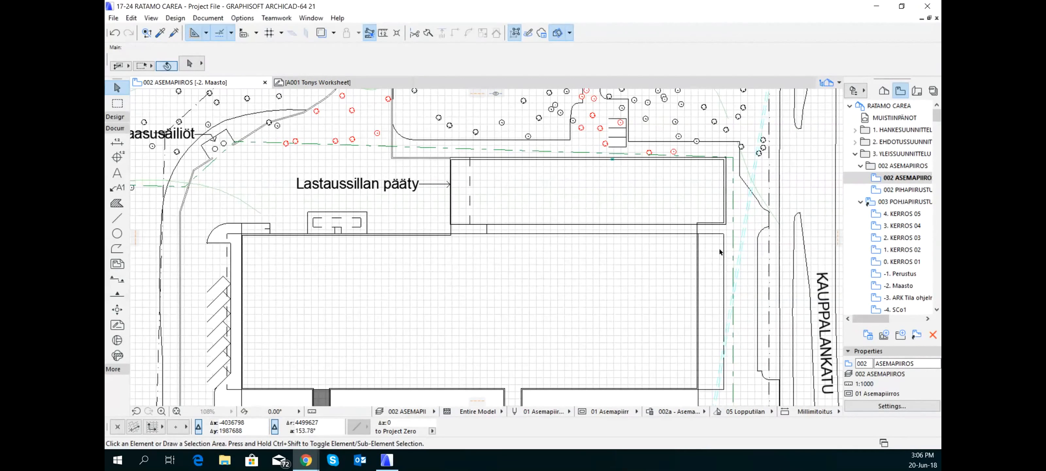
# Review the site plan around the building and browse the Project Map down to its list of worksheets
pyautogui.scroll(-2, 711, 252)
pyautogui.scroll(-3, 710, 252)
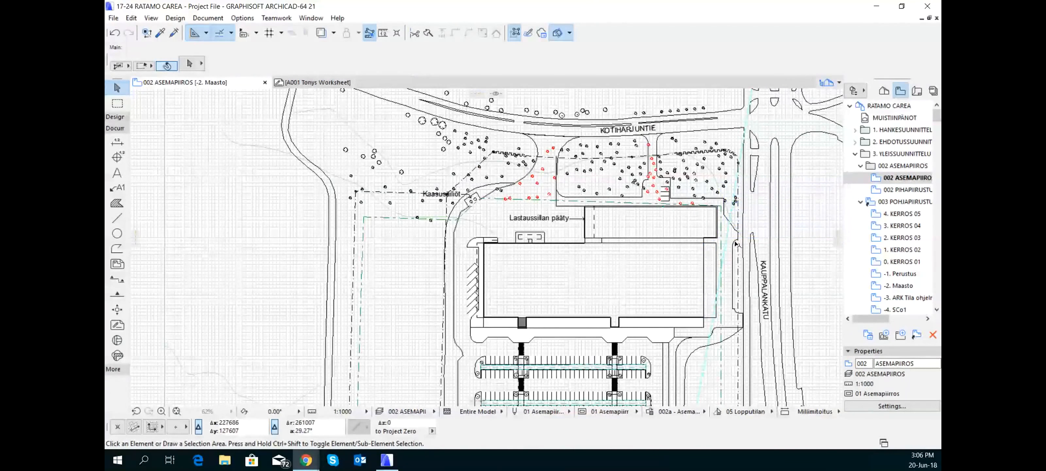
pyautogui.moveTo(714, 247)
pyautogui.mouseDown(button='middle')
pyautogui.moveTo(609, 255)
pyautogui.moveTo(618, 248)
pyautogui.mouseUp(button='middle')
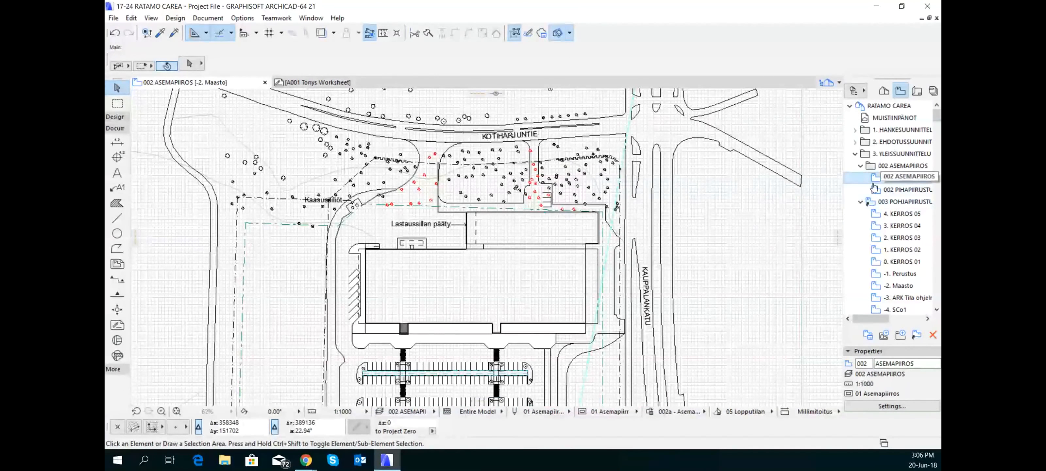
pyautogui.click(884, 91)
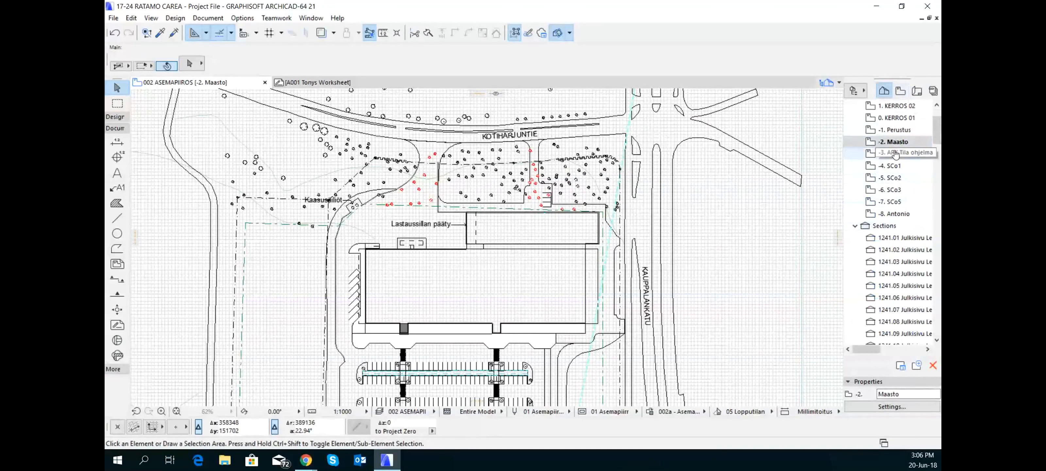
pyautogui.scroll(-10, 879, 178)
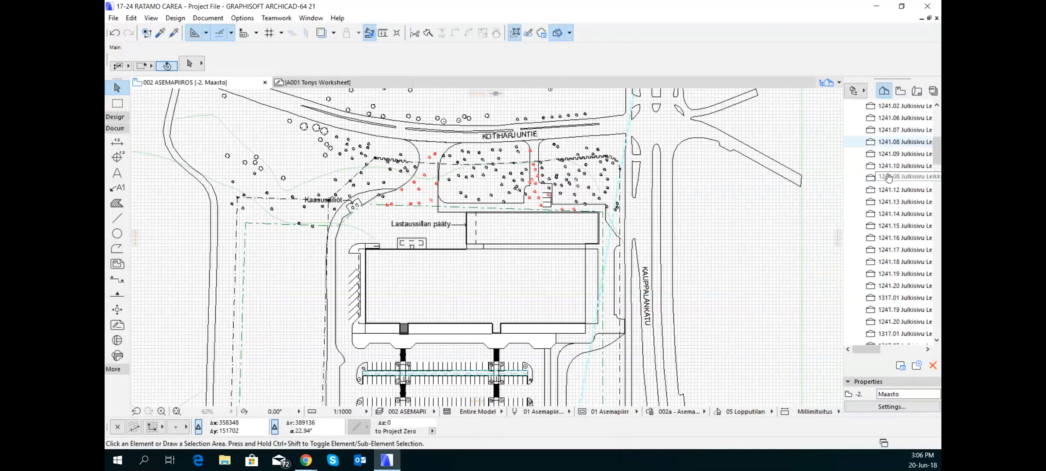
pyautogui.scroll(-1, 913, 259)
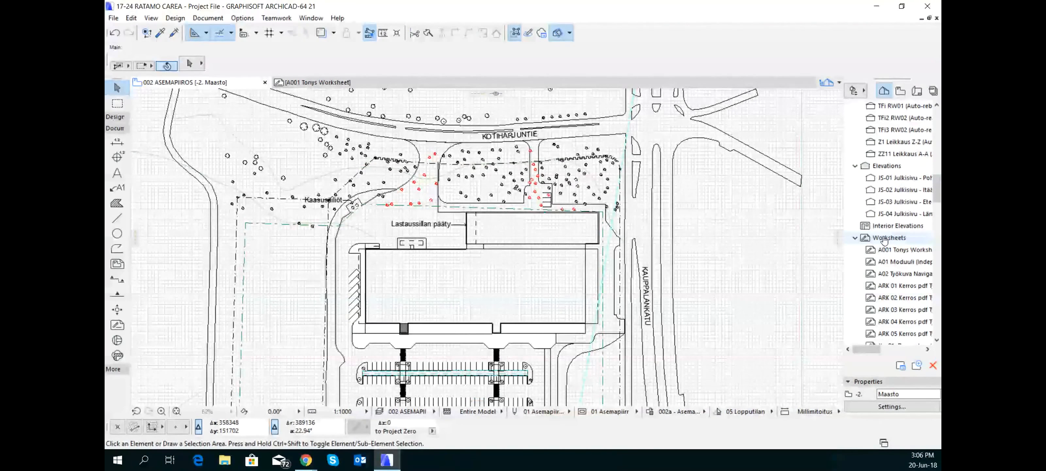
pyautogui.scroll(-2, 922, 258)
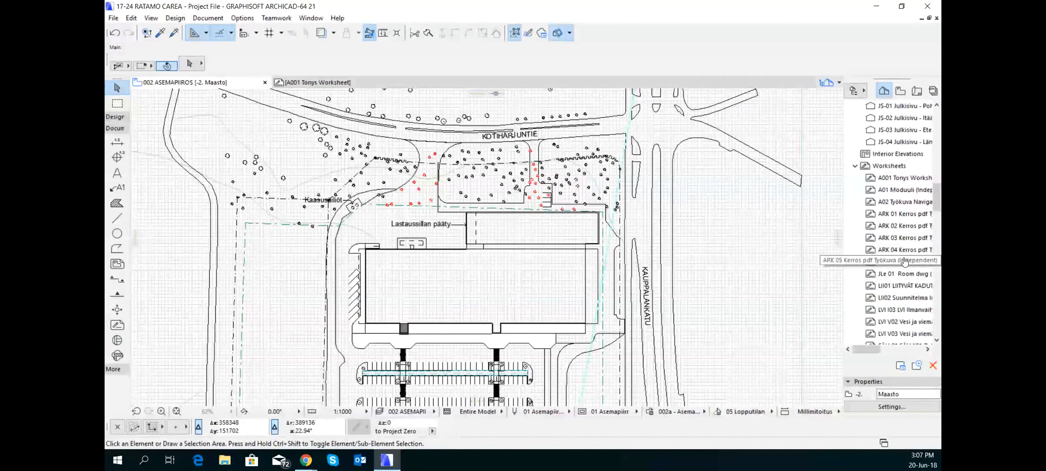
pyautogui.scroll(-2, 905, 261)
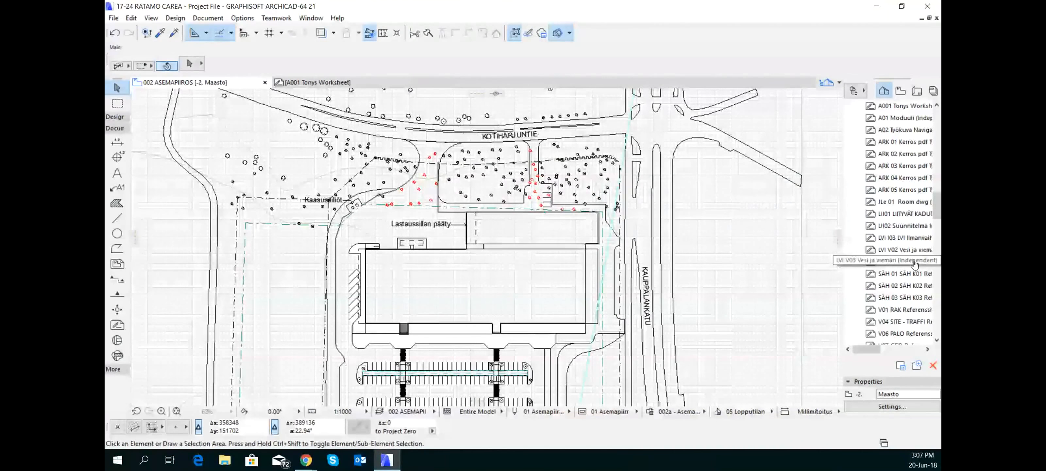
pyautogui.scroll(-1, 900, 280)
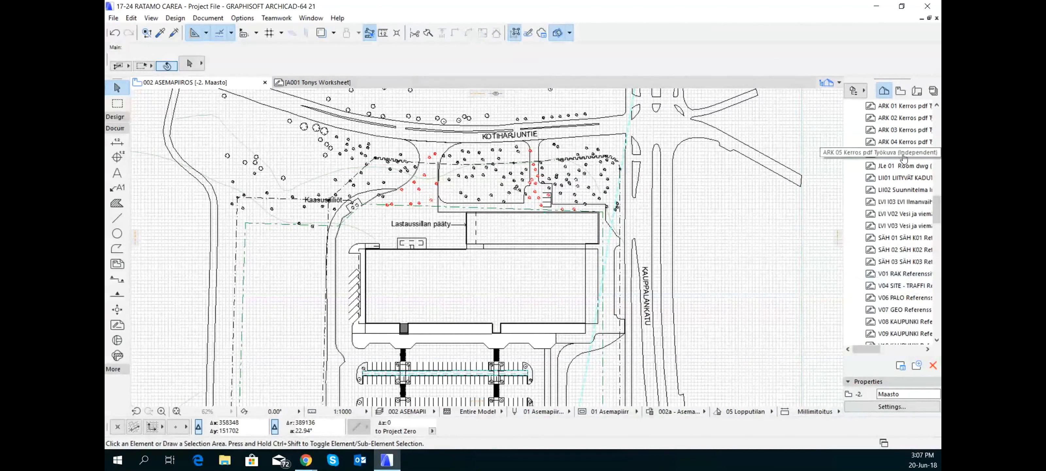
pyautogui.scroll(3, 901, 162)
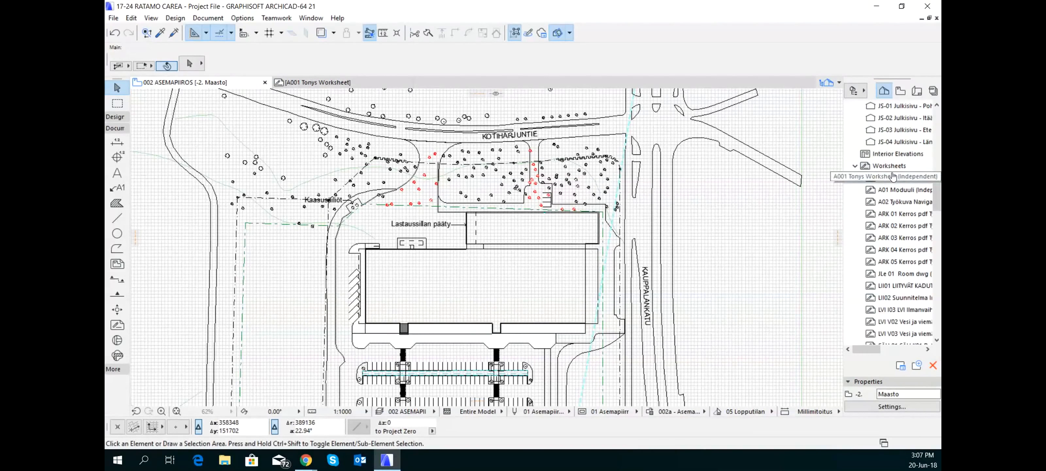
pyautogui.rightClick(889, 166)
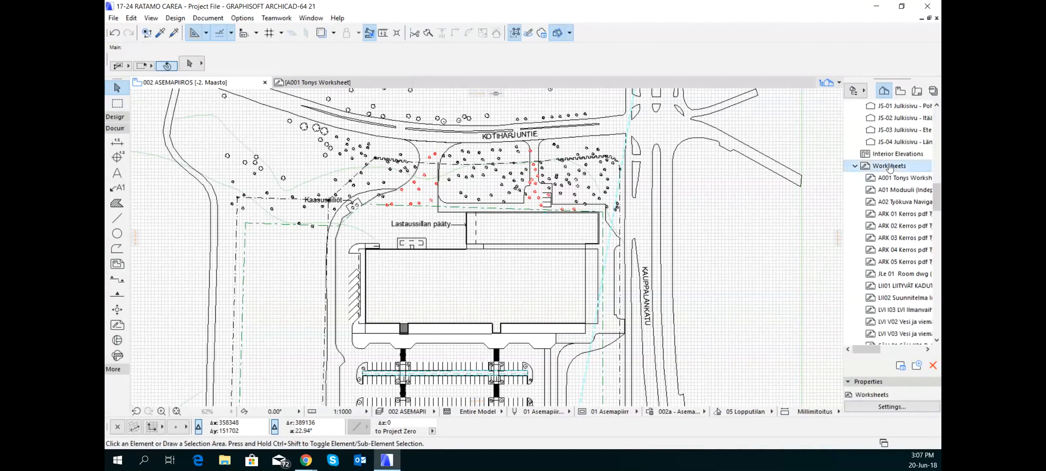
pyautogui.click(912, 162)
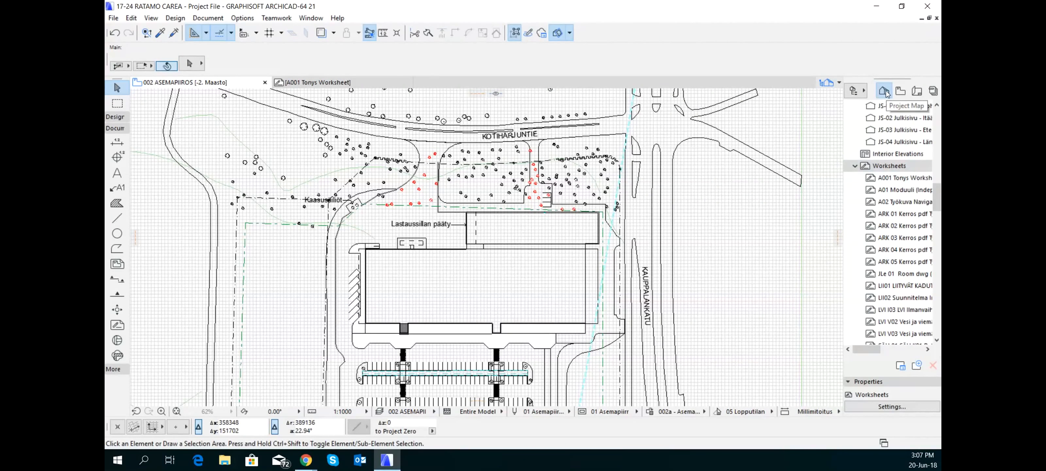
pyautogui.rightClick(907, 166)
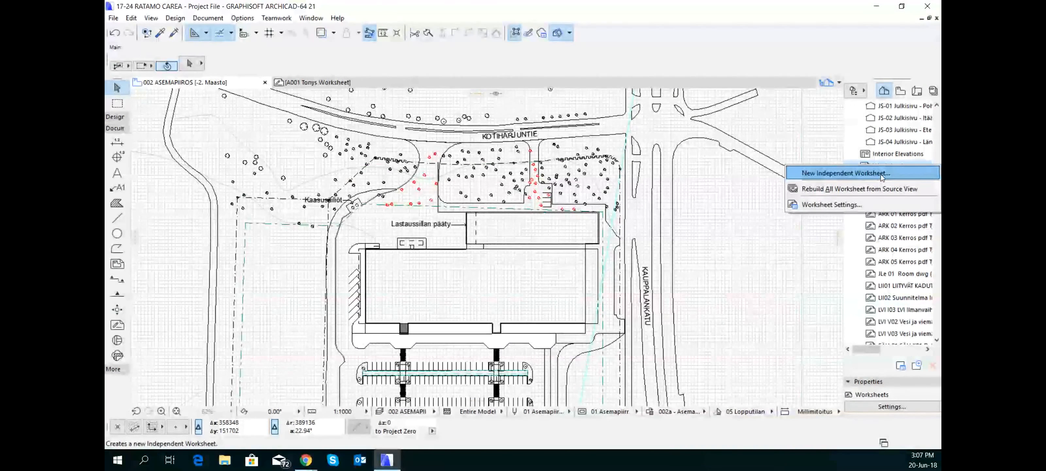
pyautogui.click(214, 20)
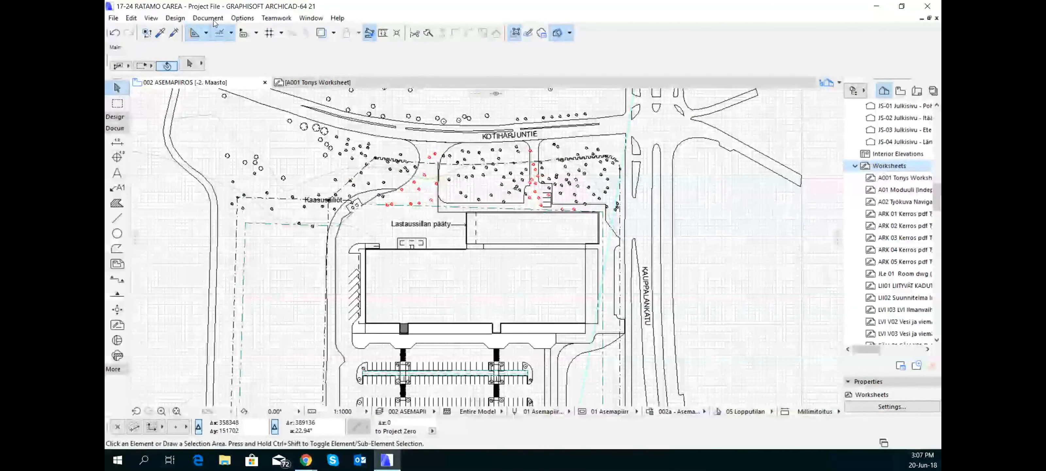
# Create an independent worksheet with reference ID AA02, adding "Site" before "Worksheet" in its suggested name
pyautogui.click(214, 21)
pyautogui.moveTo(241, 35)
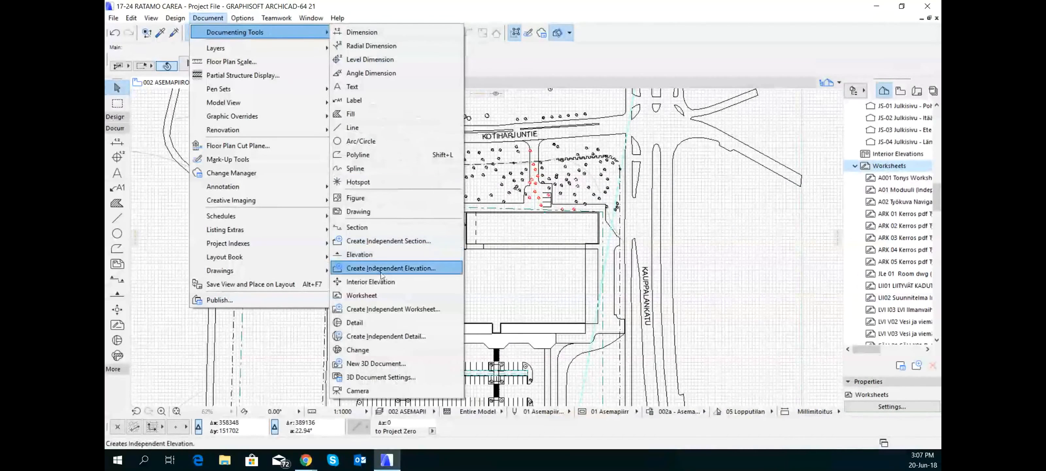
pyautogui.click(419, 309)
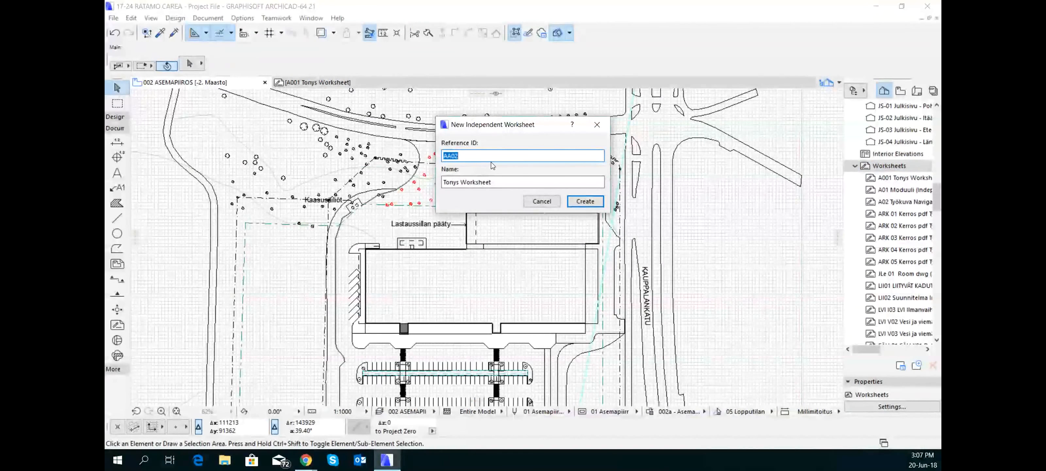
pyautogui.click(461, 182)
pyautogui.write('Site')
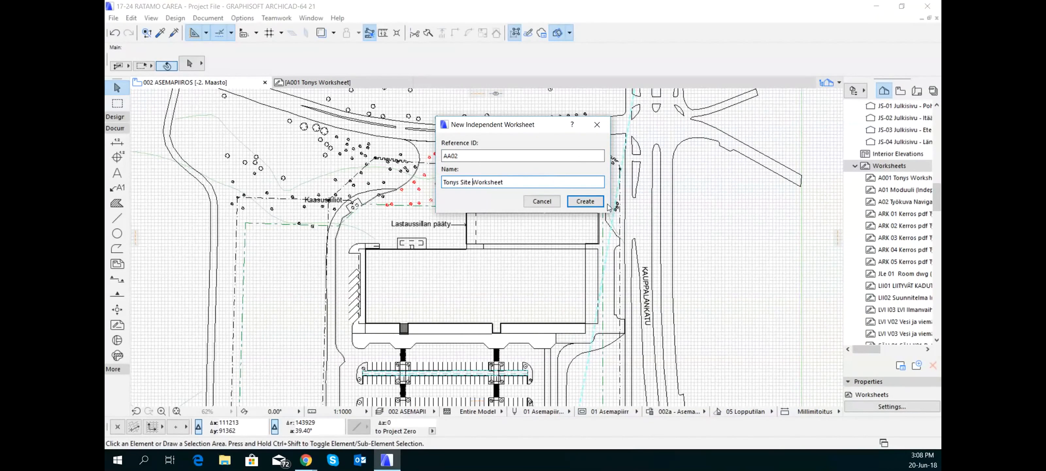
pyautogui.click(588, 201)
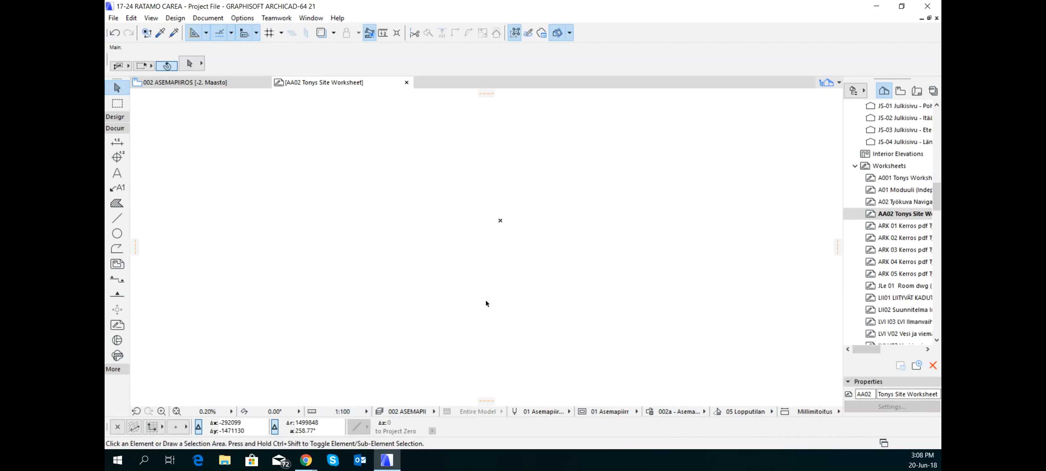
# View the existing A001 worksheet for comparison and return to the empty AA02 worksheet
pyautogui.scroll(-2, 501, 282)
pyautogui.moveTo(505, 257); pyautogui.dragTo(472, 283, button='middle')
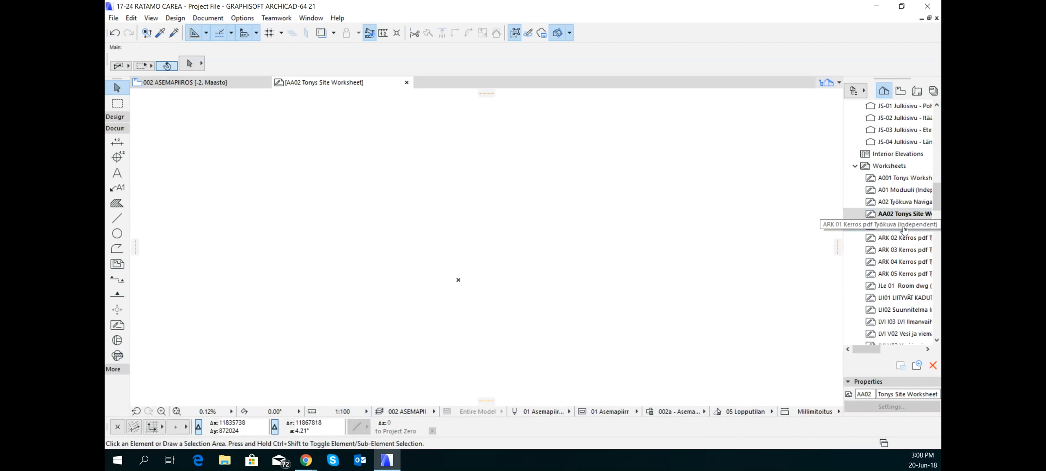
pyautogui.doubleClick(885, 180)
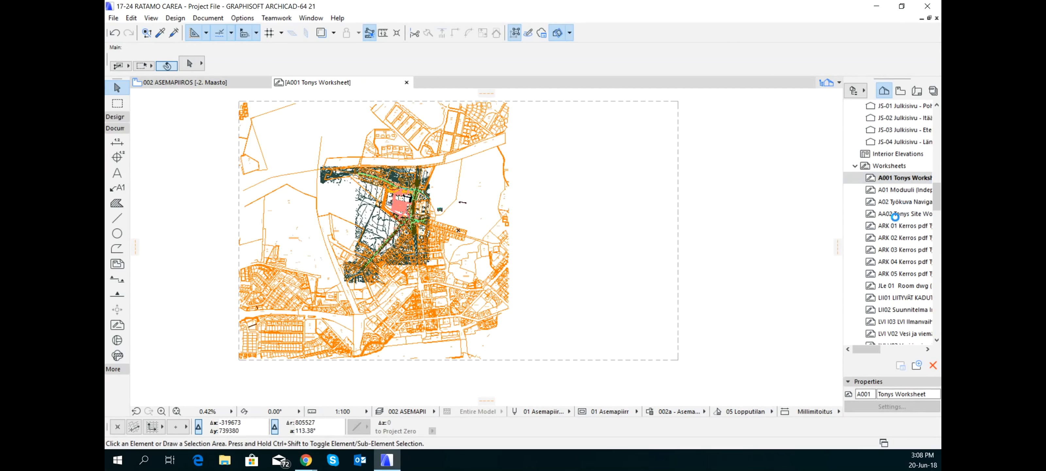
pyautogui.click(898, 215)
pyautogui.doubleClick(898, 215)
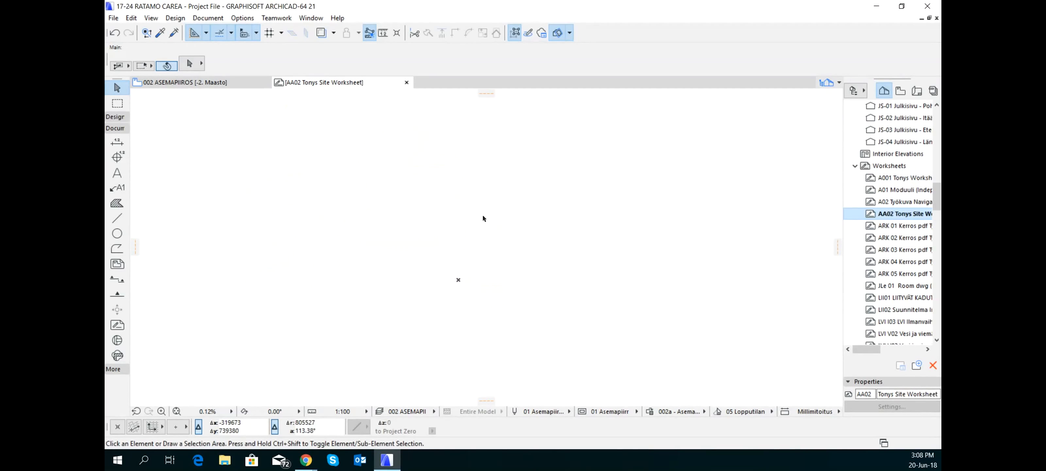
# Place the external PDF drawing RA-00-00-MUU-M03-101 at the AA02 worksheet's origin and fit it in the window
pyautogui.scroll(-1, 489, 226)
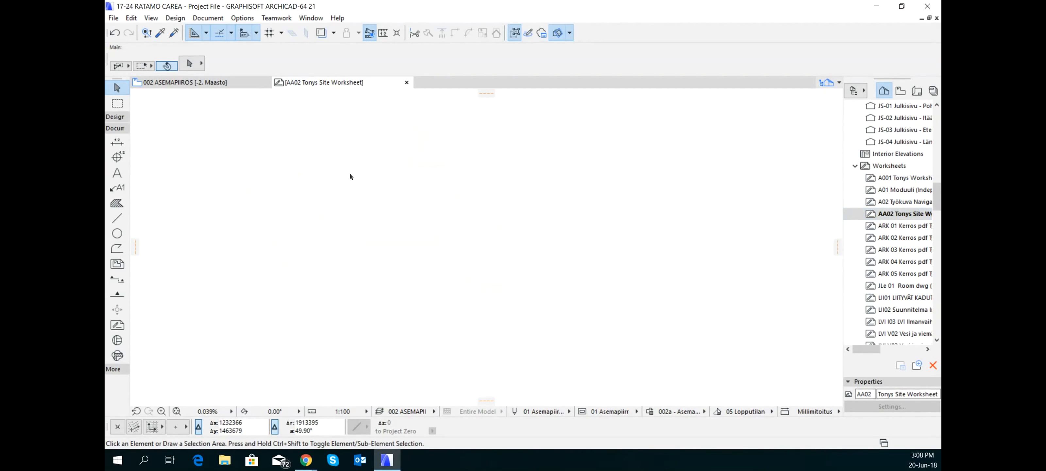
pyautogui.click(113, 18)
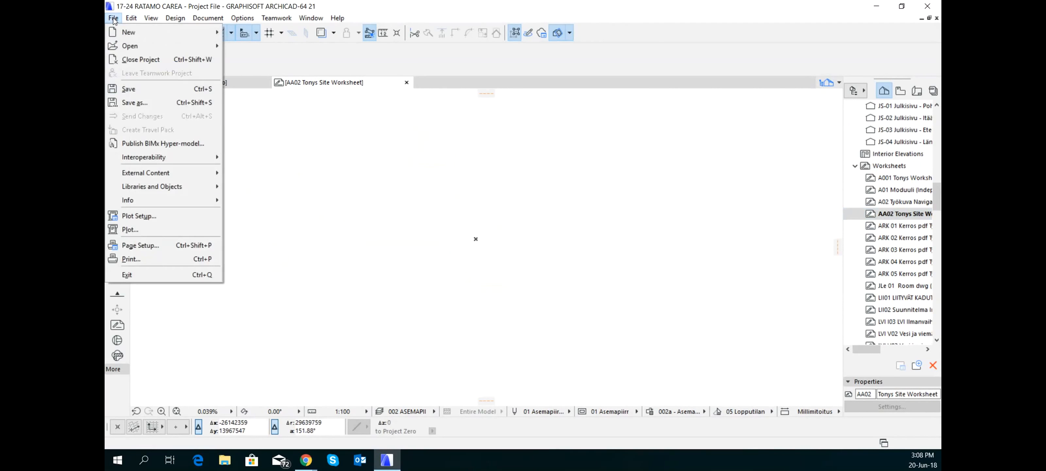
pyautogui.moveTo(180, 173)
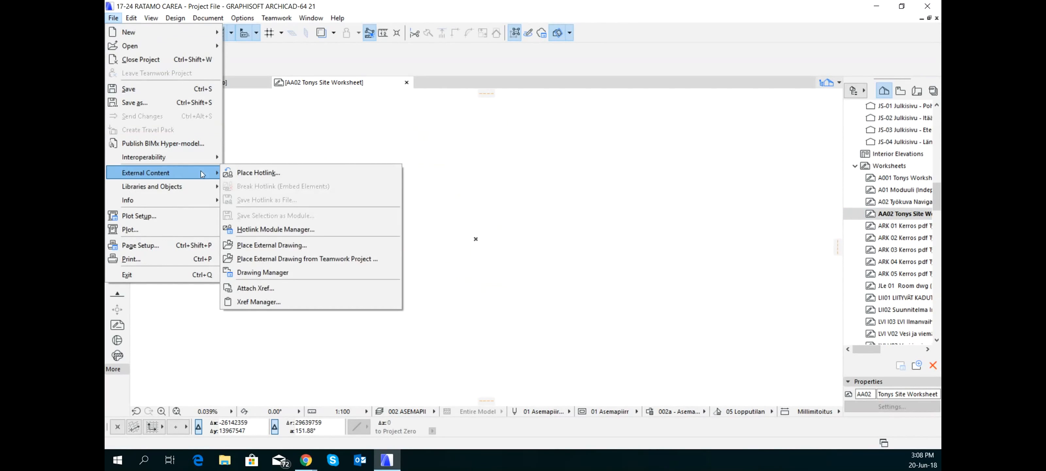
pyautogui.click(300, 246)
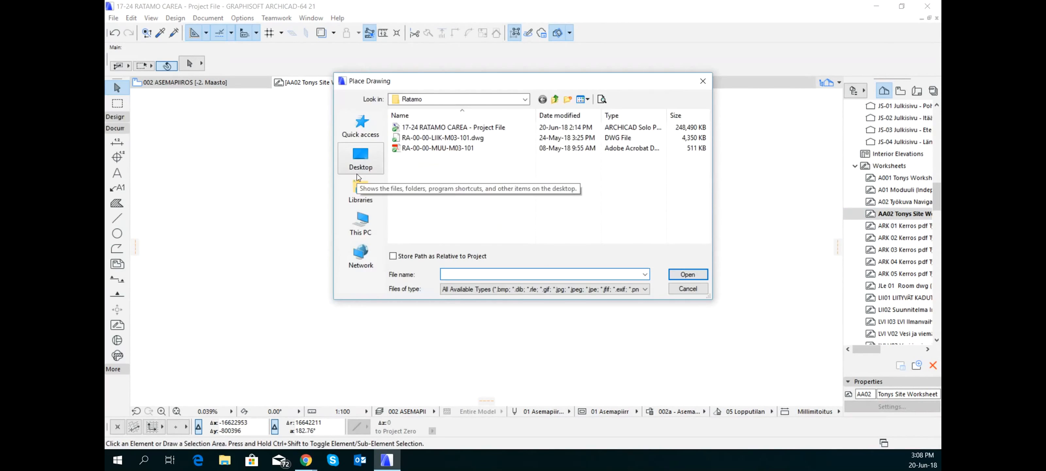
pyautogui.click(442, 149)
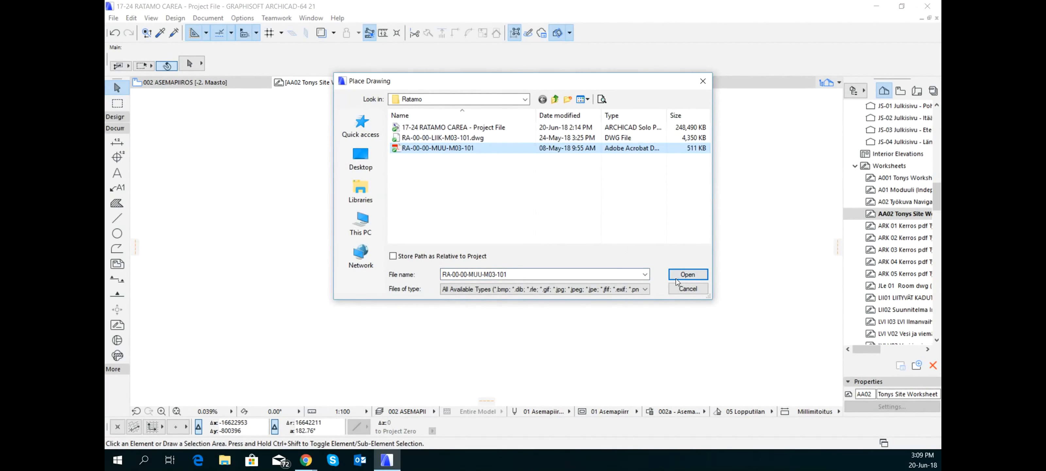
pyautogui.click(687, 274)
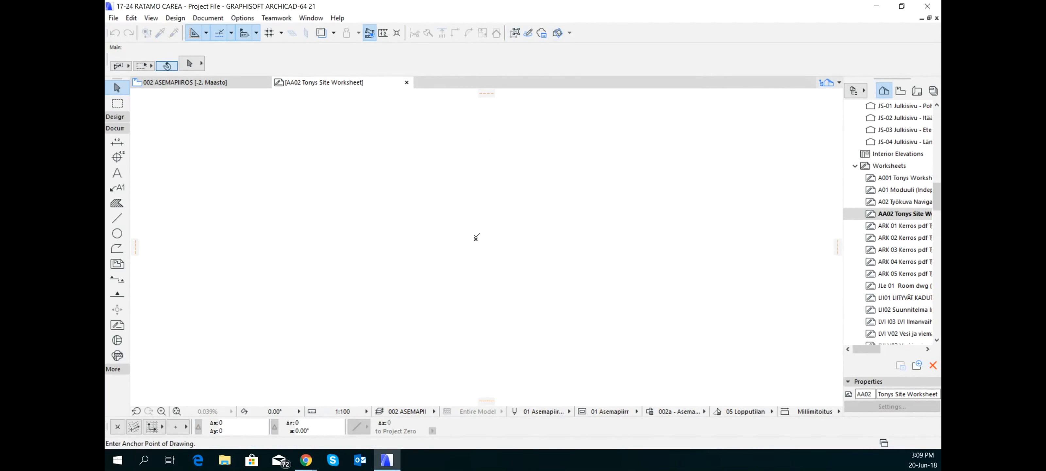
pyautogui.click(477, 237)
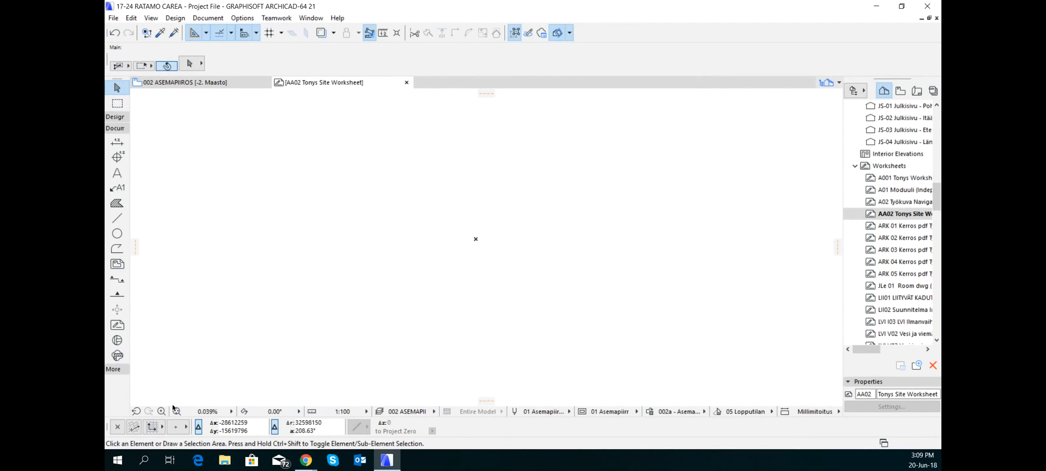
pyautogui.click(177, 411)
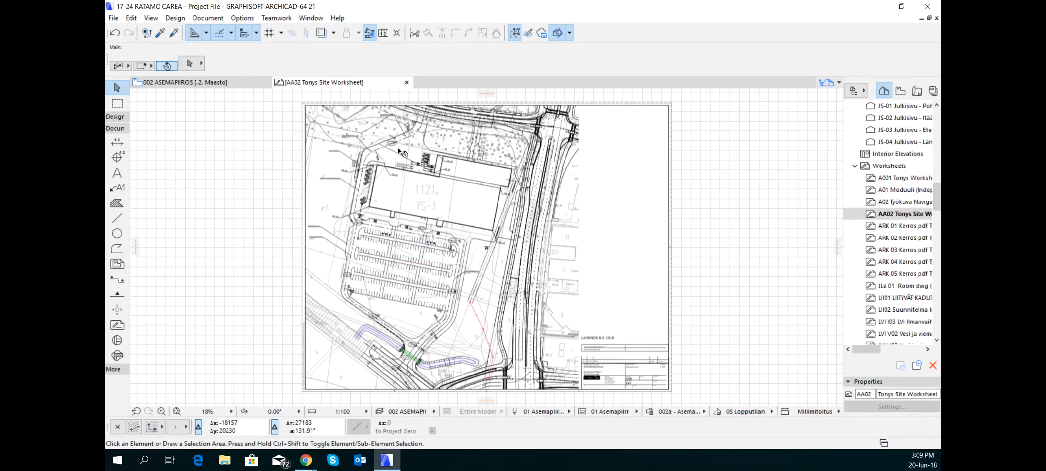
# Examine the placed site drawing, checking its extents as a selected element and its building, parking and level markings up close
pyautogui.click(739, 202)
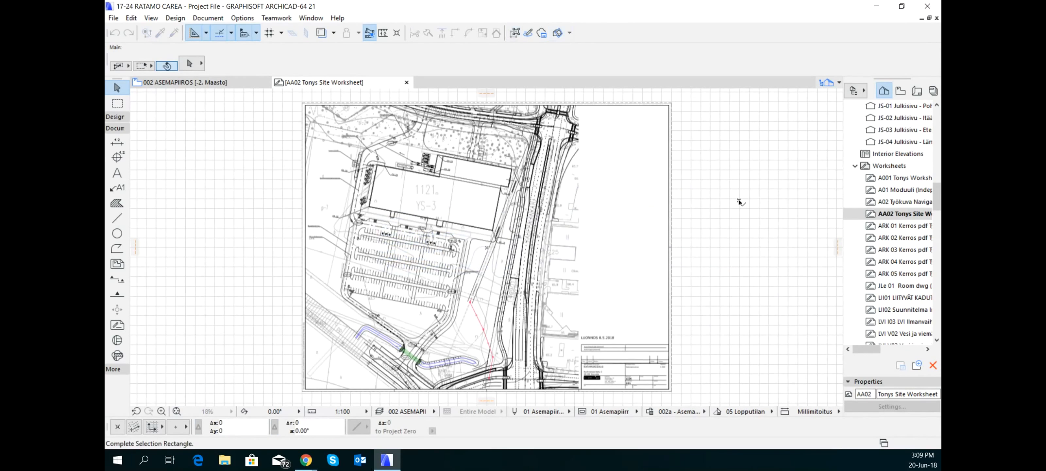
pyautogui.click(734, 195)
pyautogui.scroll(-2, 732, 204)
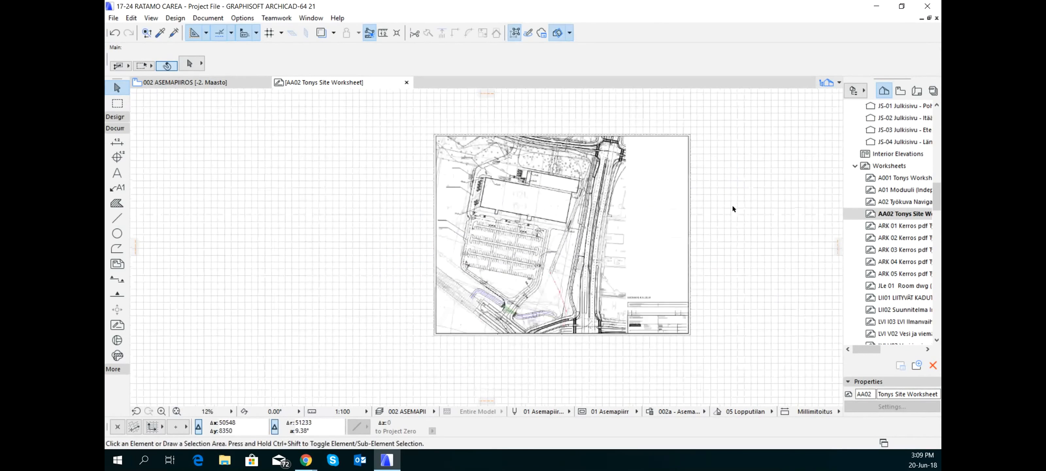
pyautogui.click(434, 136)
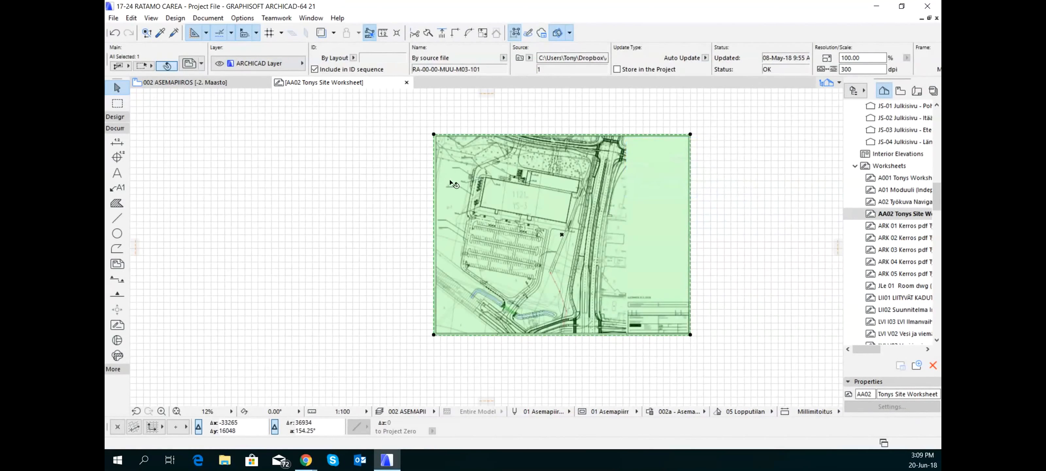
pyautogui.click(421, 198)
pyautogui.scroll(3, 648, 211)
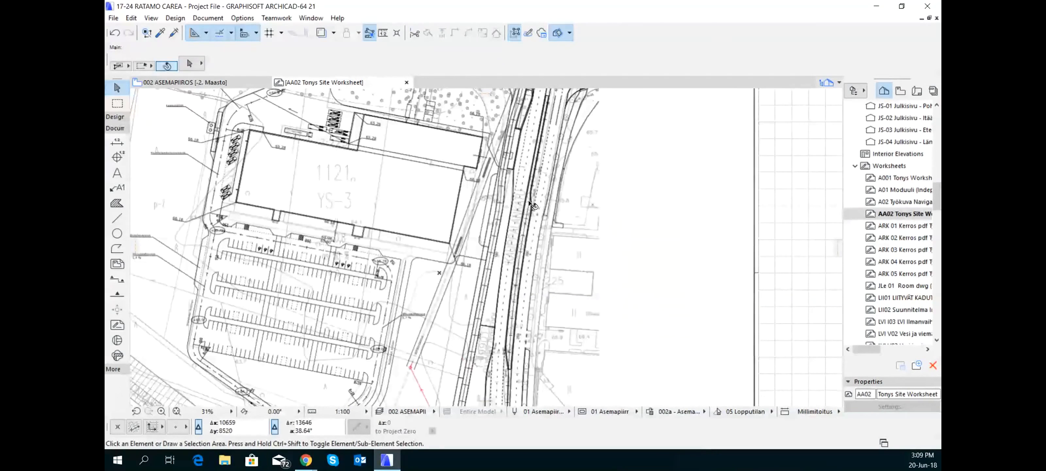
pyautogui.moveTo(350, 272); pyautogui.dragTo(482, 281, button='middle')
pyautogui.scroll(5, 354, 311)
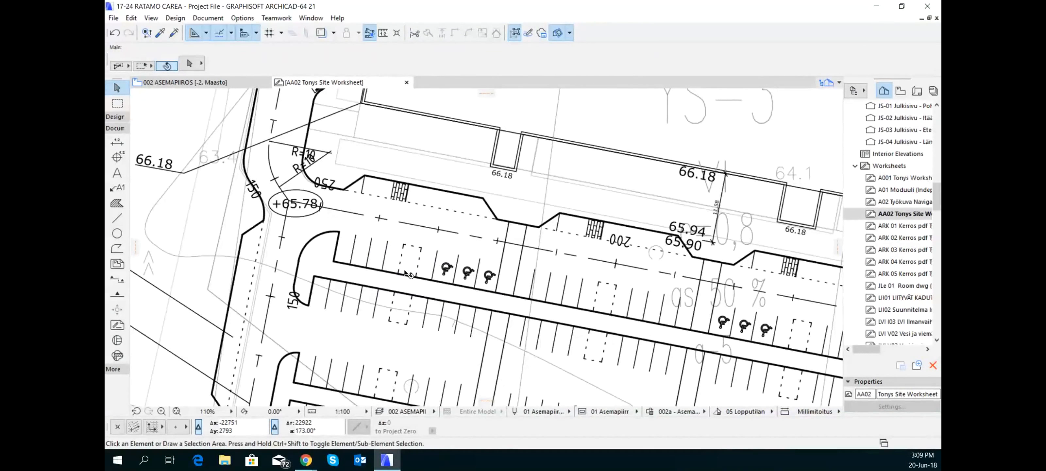
pyautogui.scroll(-2, 408, 274)
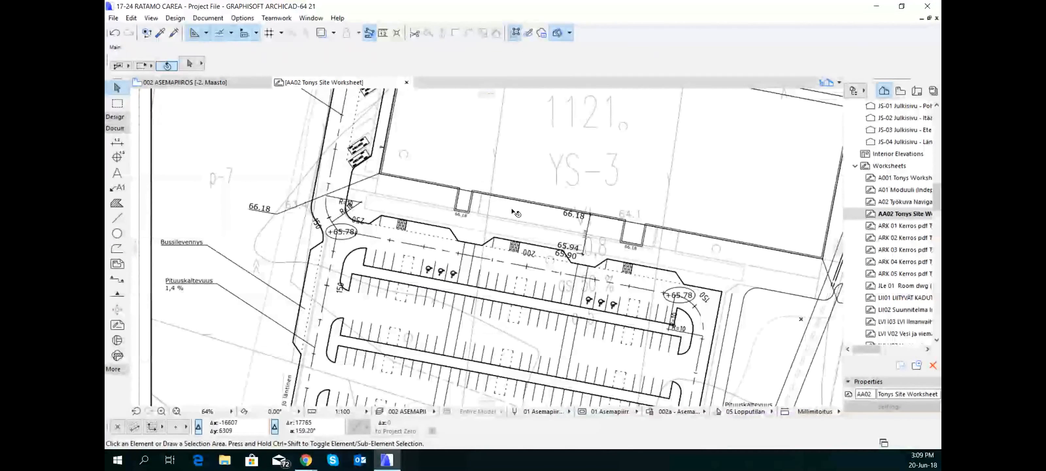
pyautogui.moveTo(515, 212)
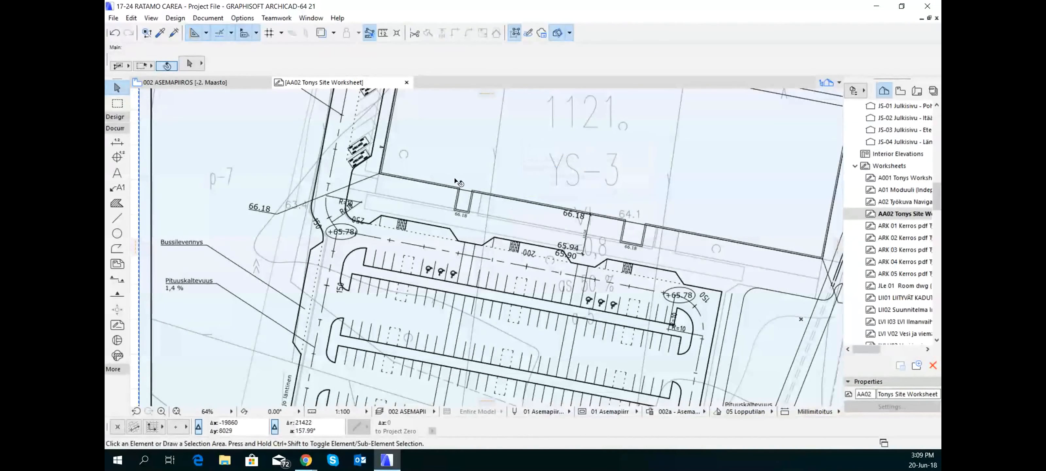
pyautogui.scroll(-5, 483, 217)
pyautogui.moveTo(483, 216); pyautogui.dragTo(379, 312, button='middle')
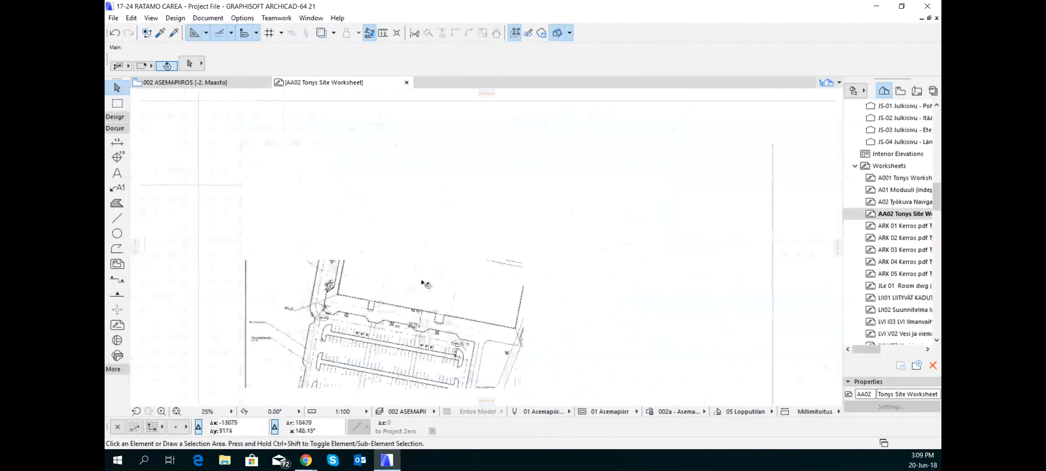
# Draw a line about 544 mm long across the open end of one parking space near the western entrance
pyautogui.scroll(5, 426, 234)
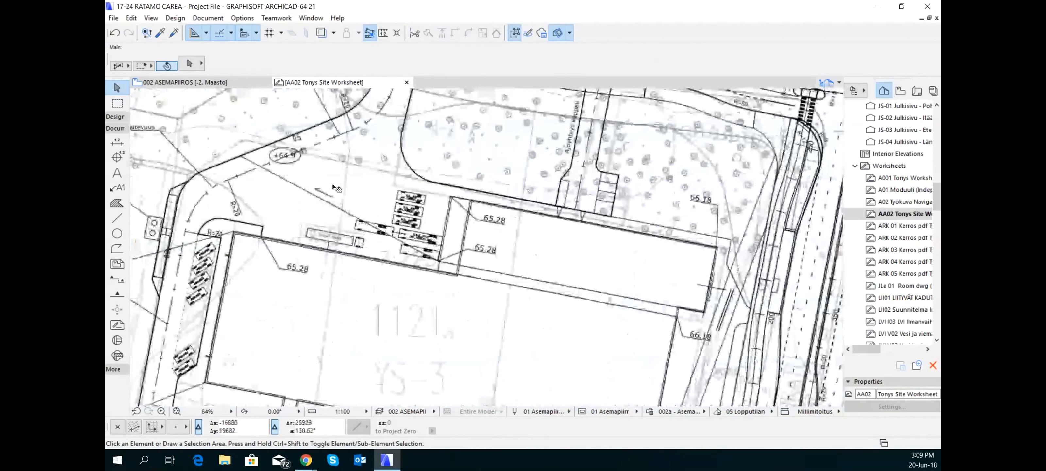
pyautogui.scroll(-3, 337, 188)
pyautogui.moveTo(422, 307); pyautogui.dragTo(465, 159, button='middle')
pyautogui.moveTo(422, 307); pyautogui.dragTo(455, 261, button='middle')
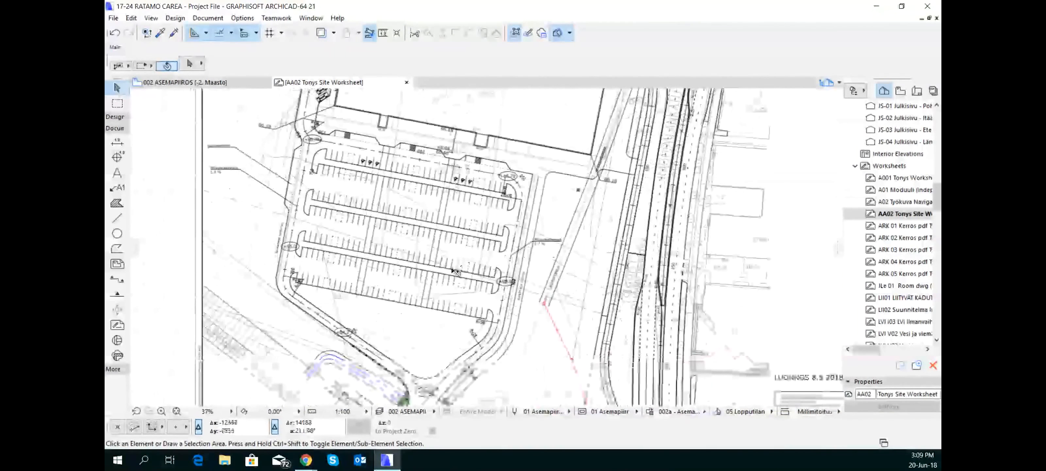
pyautogui.scroll(5, 404, 297)
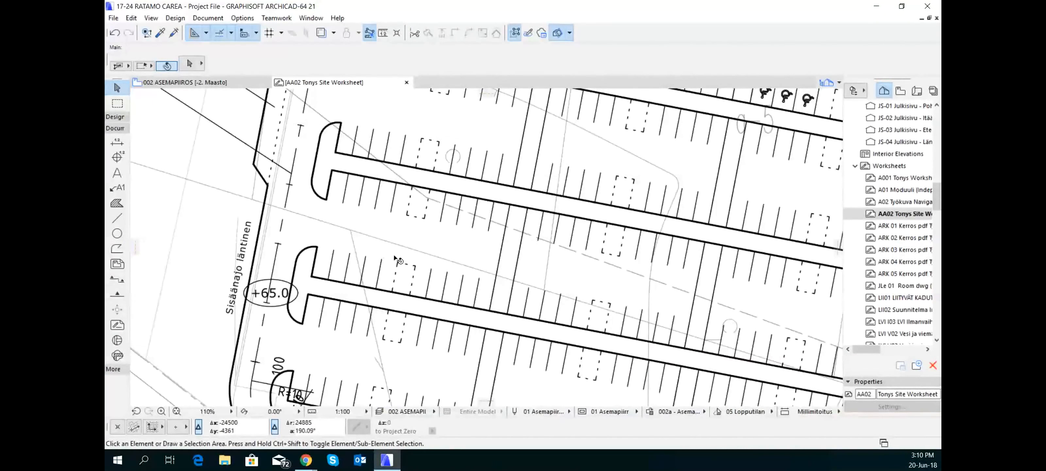
pyautogui.scroll(3, 368, 260)
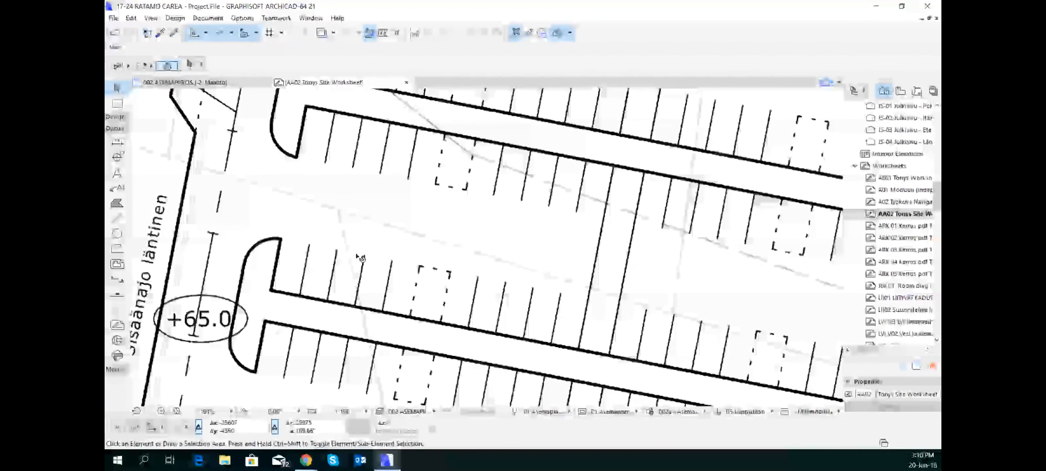
pyautogui.click(117, 218)
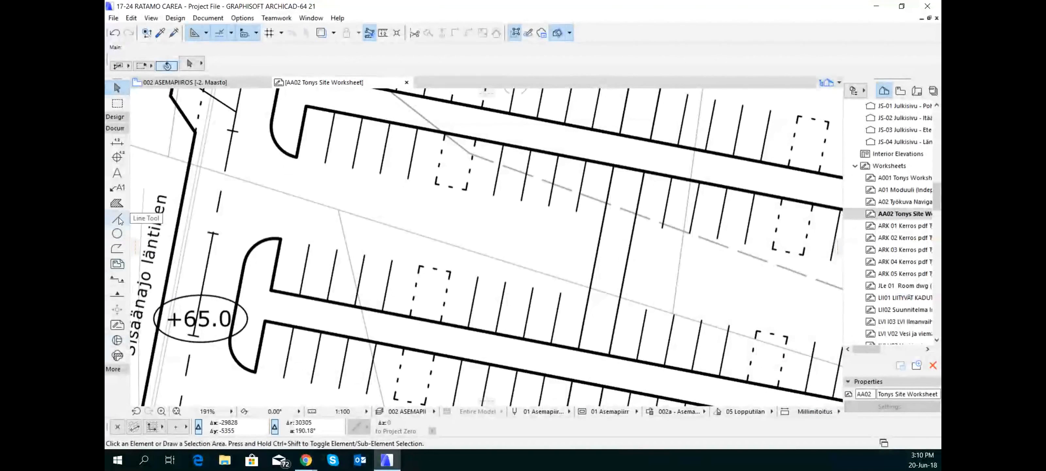
pyautogui.scroll(2, 346, 247)
pyautogui.scroll(2, 346, 246)
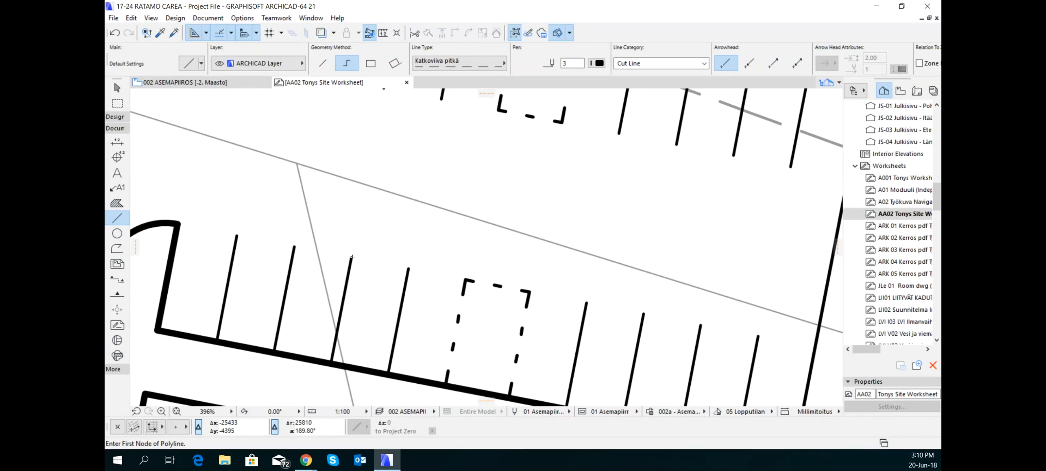
pyautogui.click(352, 257)
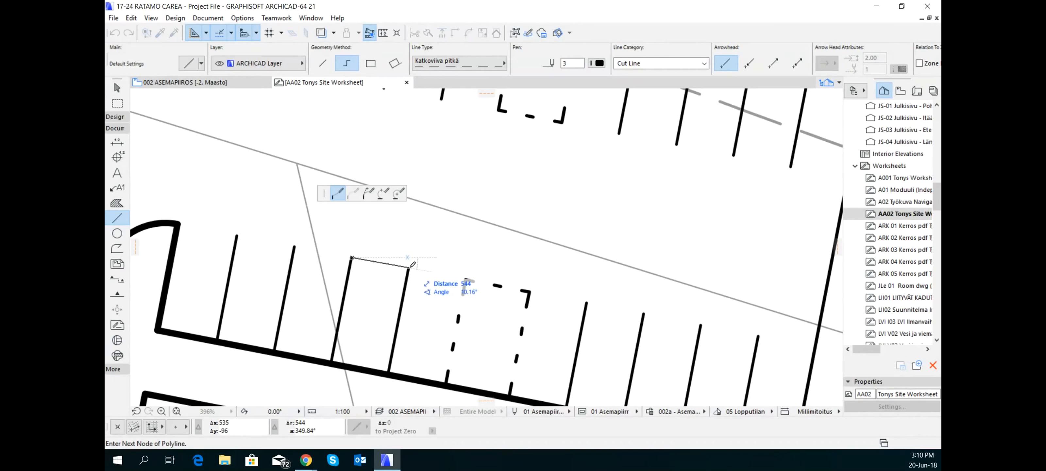
pyautogui.doubleClick(410, 266)
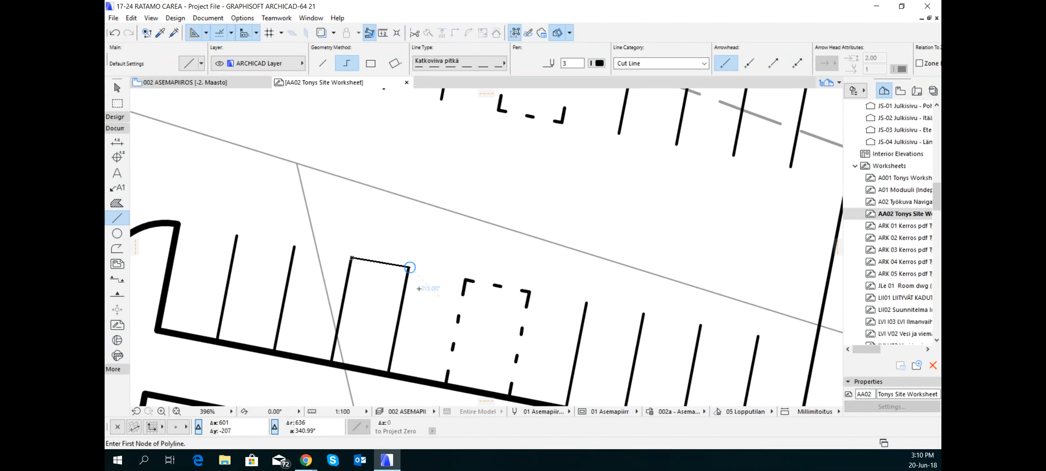
# Stretch the line drawn across the parking space to a length of 2700 mm, keeping its angle
pyautogui.scroll(-3, 410, 267)
pyautogui.doubleClick(416, 275)
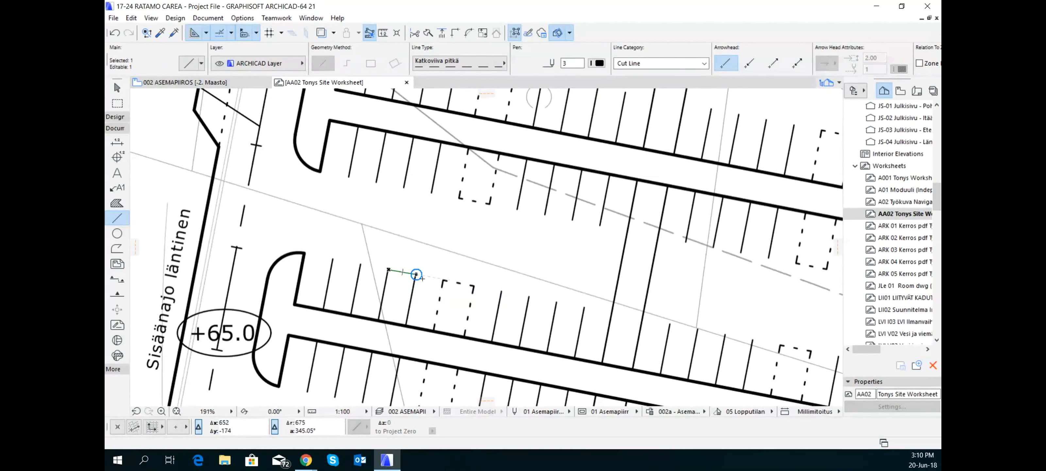
pyautogui.click(416, 274)
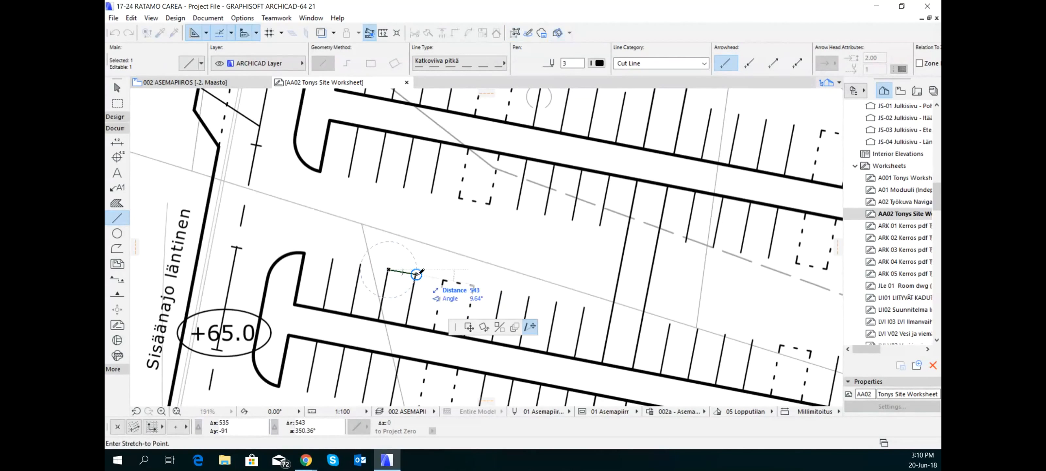
pyautogui.press('shift')
pyautogui.press('shift')
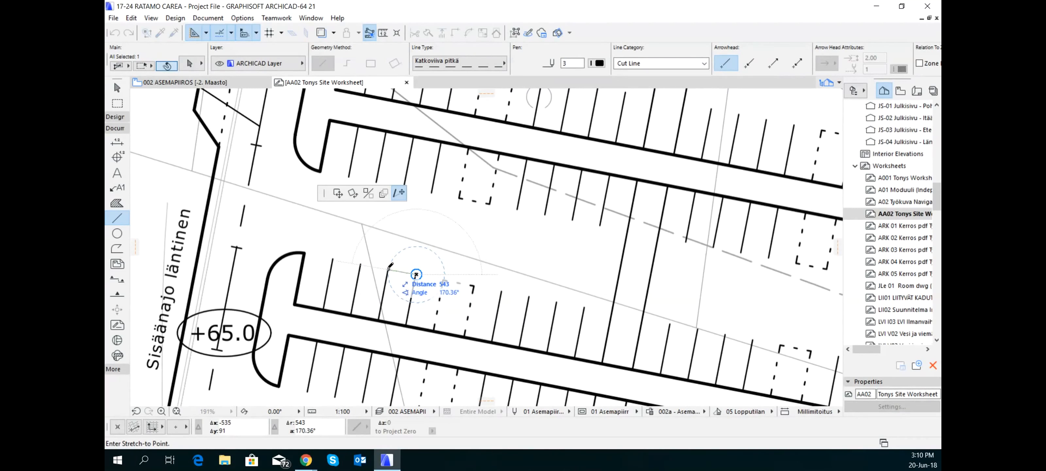
pyautogui.write('2700')
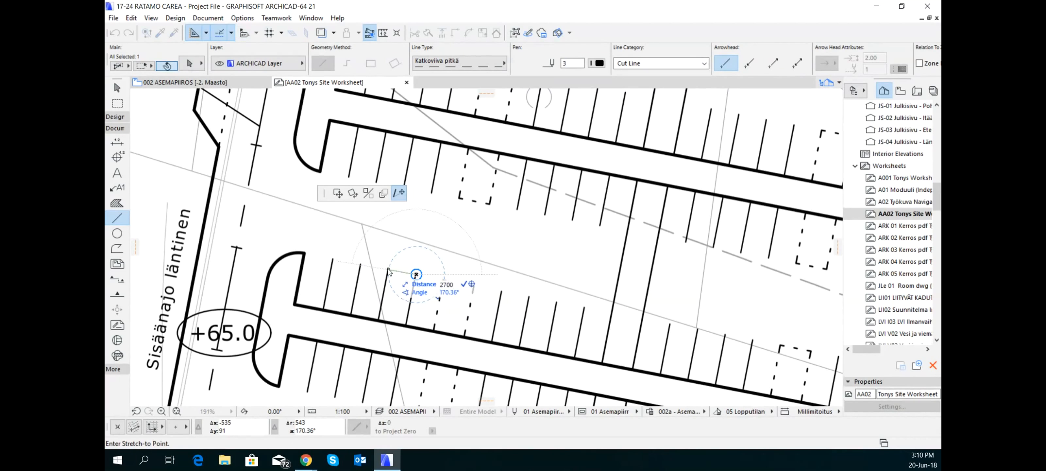
pyautogui.press('Return')
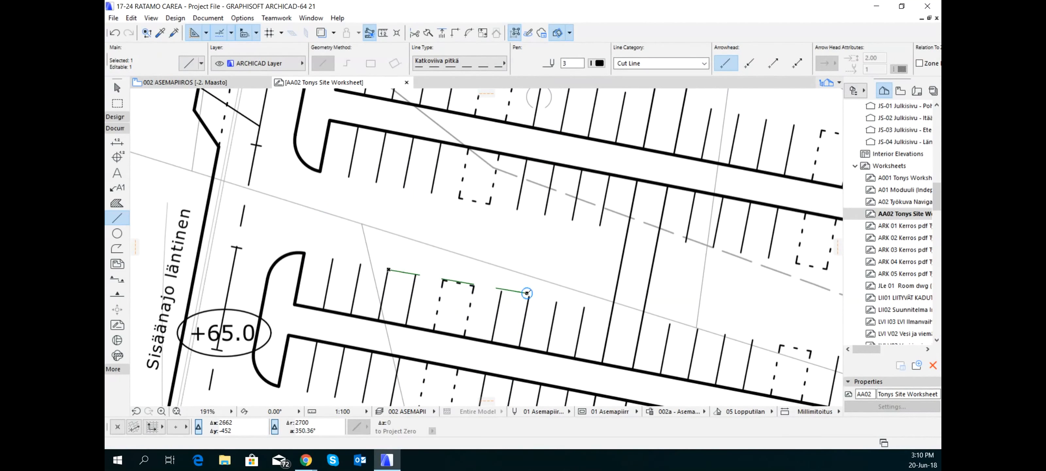
# Deselect the reference line and select the placed PDF site drawing
pyautogui.scroll(-10, 527, 293)
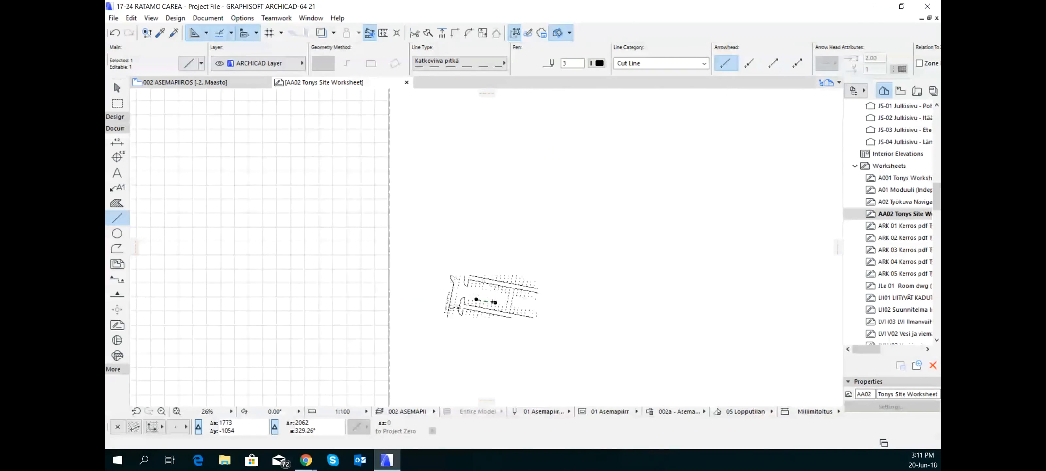
pyautogui.scroll(-1, 493, 301)
pyautogui.press('Escape')
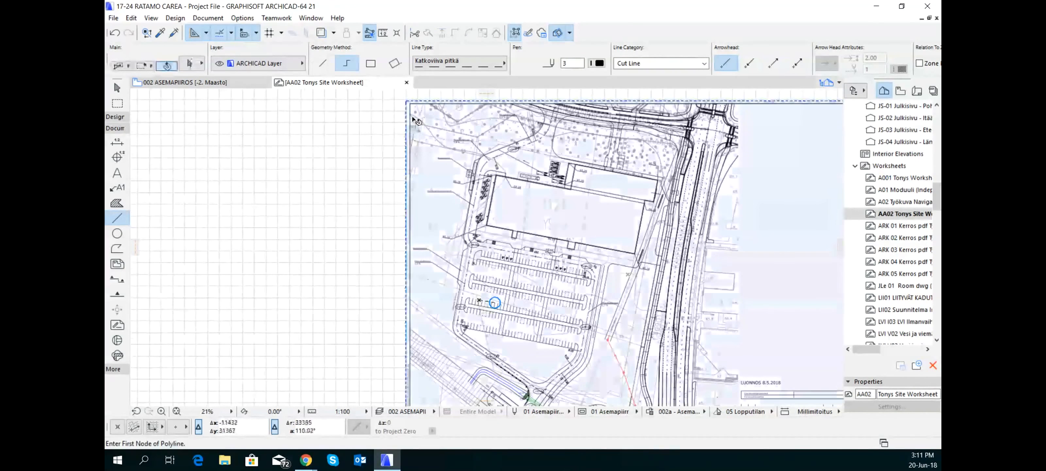
pyautogui.click(414, 119)
pyautogui.scroll(7, 498, 303)
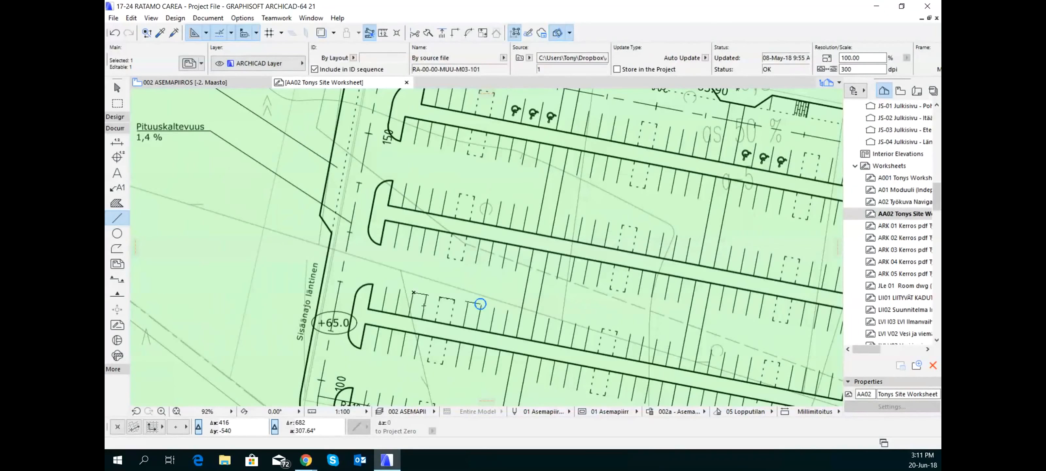
pyautogui.hotkey('ctrl', 'k')
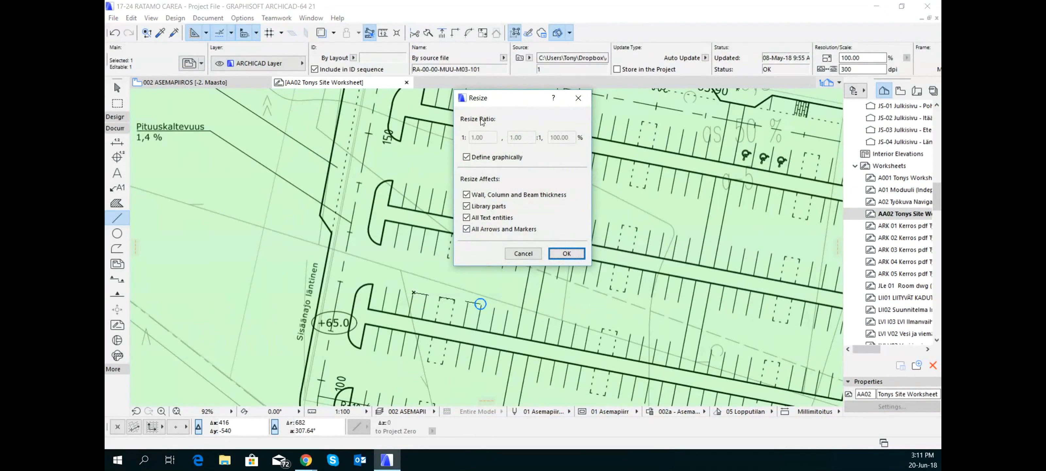
pyautogui.click(573, 255)
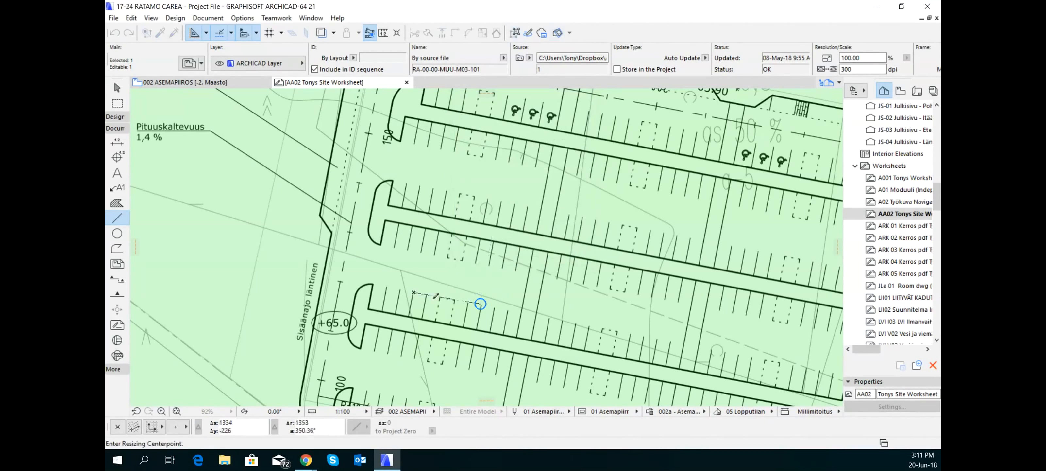
pyautogui.click(132, 18)
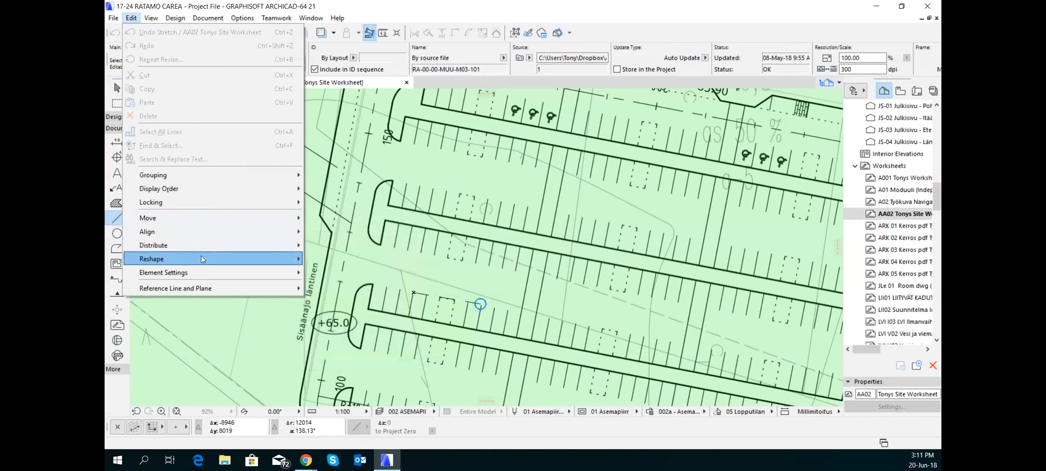
pyautogui.moveTo(202, 258)
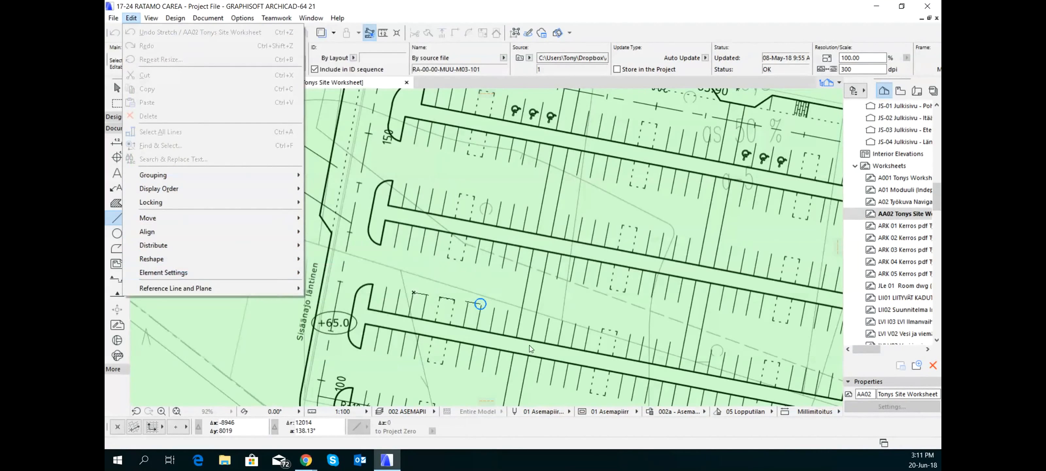
pyautogui.click(482, 276)
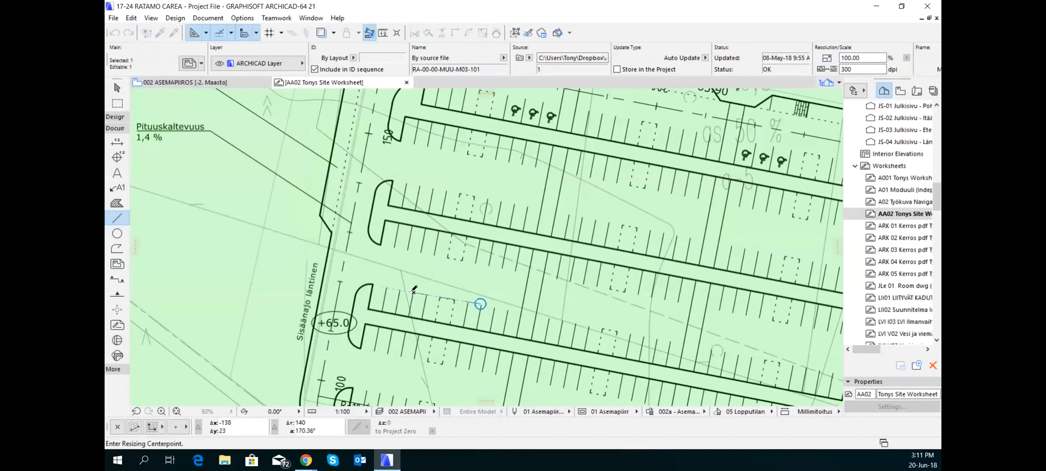
pyautogui.click(413, 293)
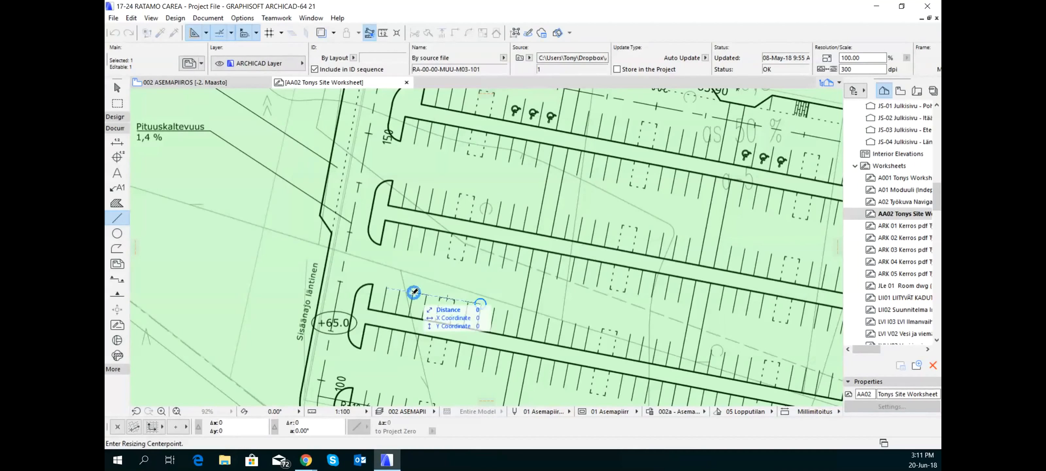
pyautogui.click(414, 292)
pyautogui.press('Escape')
pyautogui.press('Escape')
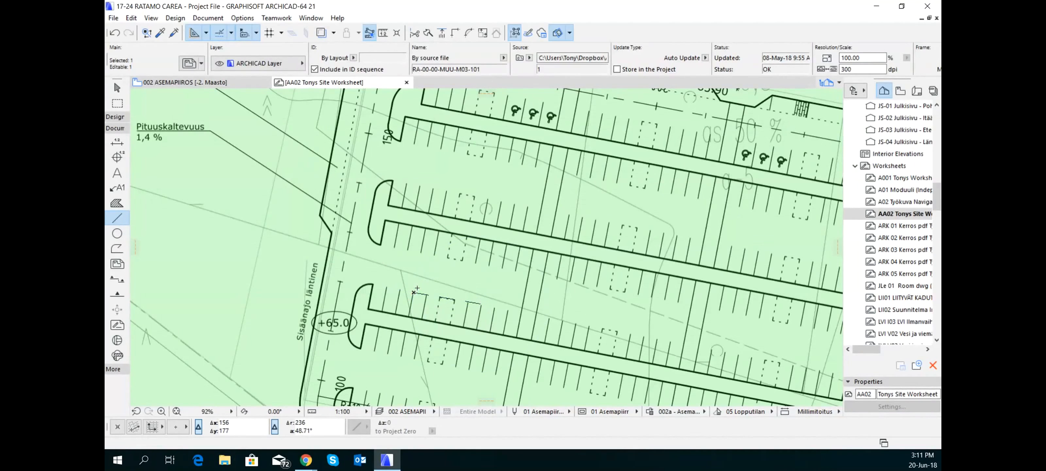
# Start a graphically defined Resize of the selected site drawing, excluding wall, column and beam thickness
pyautogui.keyDown('shift'); pyautogui.click(417, 287); pyautogui.keyUp('shift')
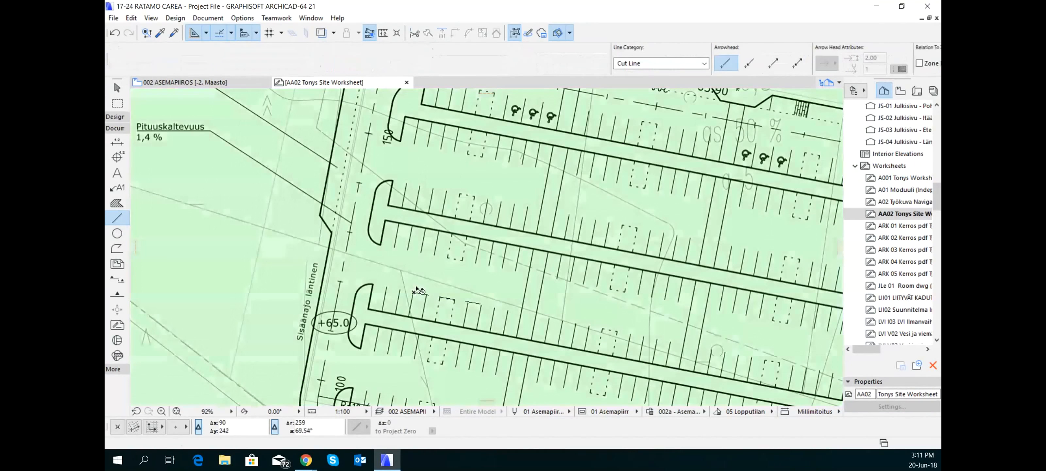
pyautogui.hotkey('ctrl', 'k')
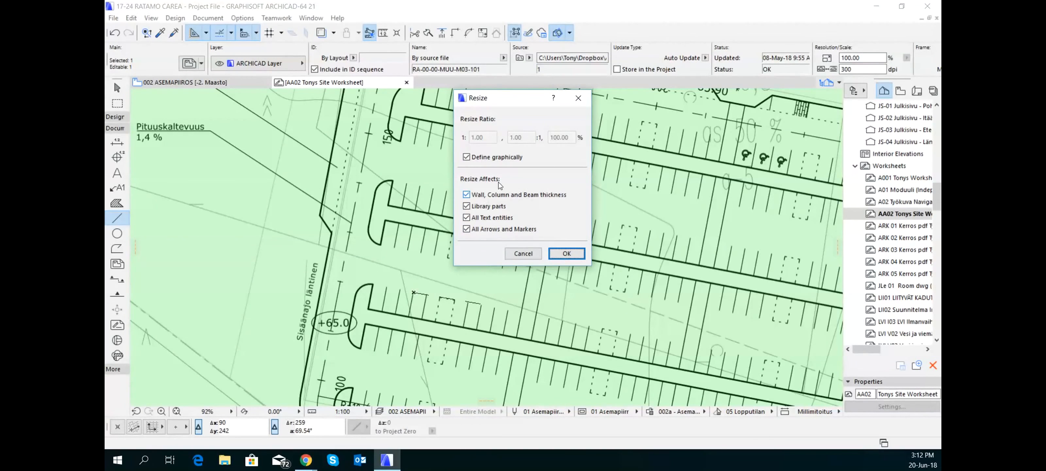
pyautogui.click(466, 195)
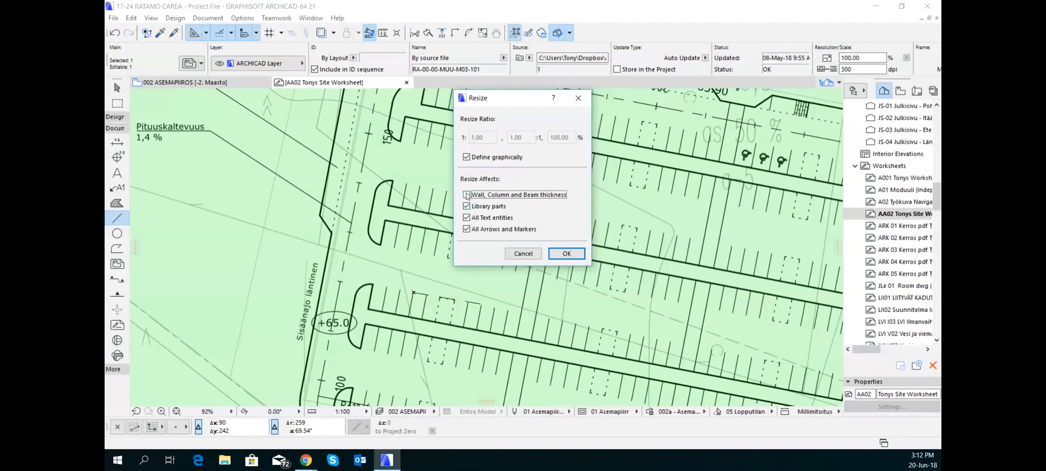
pyautogui.click(567, 253)
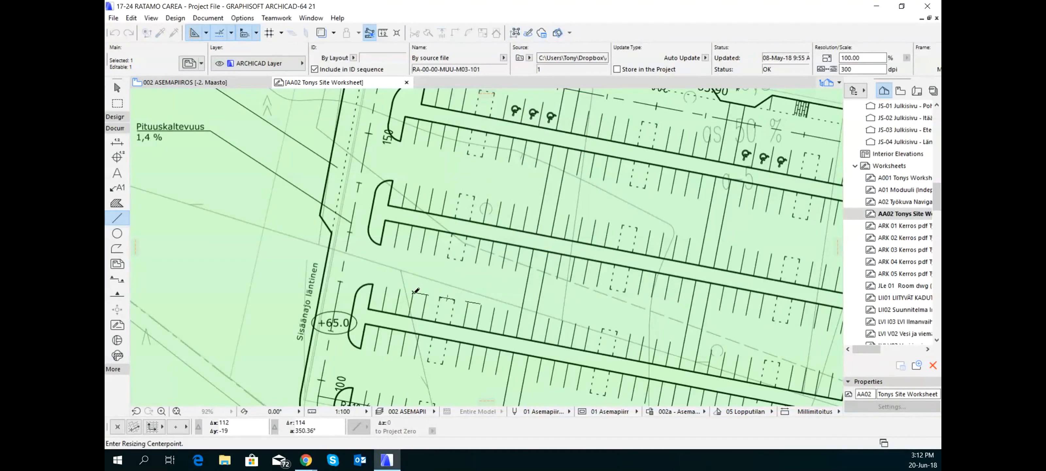
# Resize the drawing about the reference line's start point, scaling the parking space's width to the line's 2700 mm length, and deselect it
pyautogui.scroll(2, 415, 291)
pyautogui.scroll(2, 414, 291)
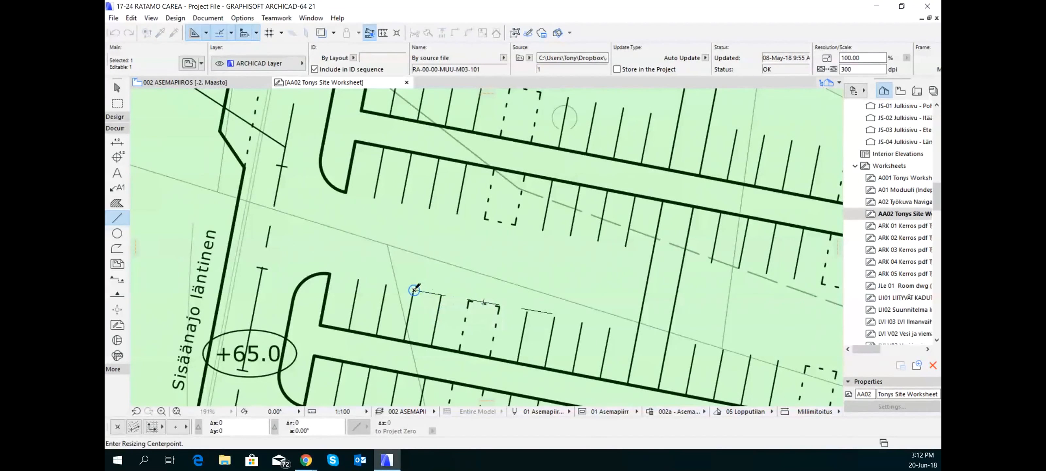
pyautogui.click(415, 288)
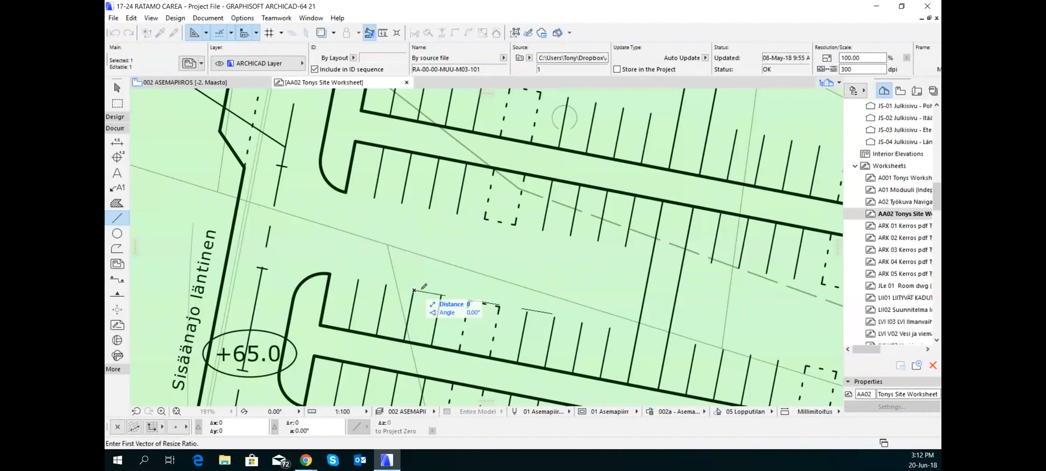
pyautogui.scroll(2, 415, 290)
pyautogui.scroll(1, 415, 289)
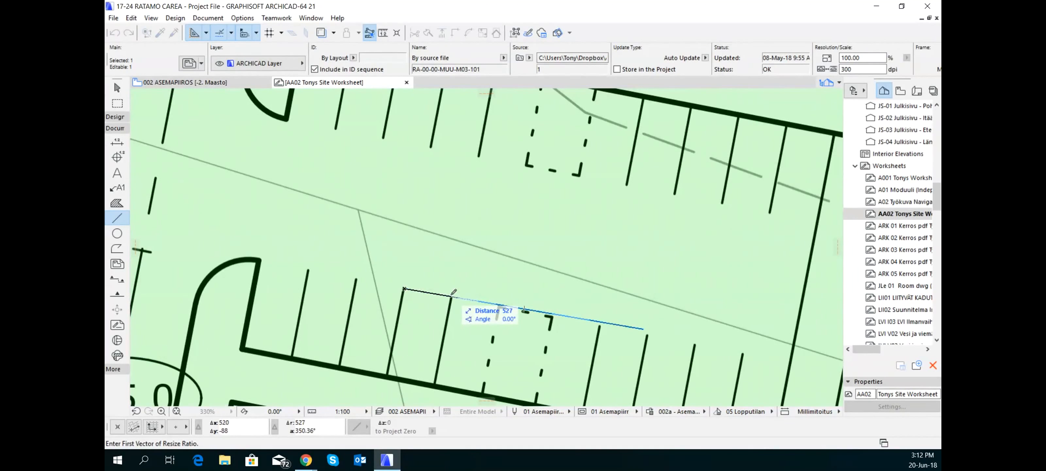
pyautogui.scroll(3, 467, 298)
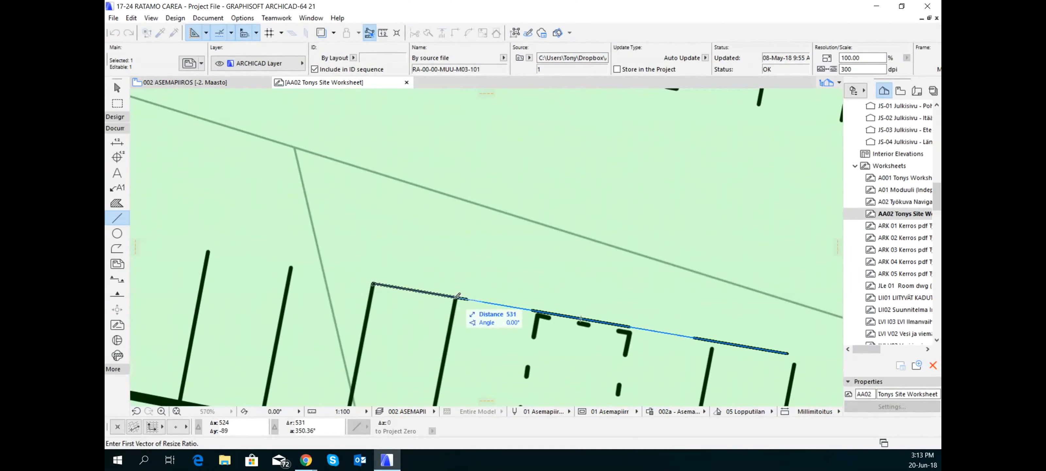
pyautogui.click(458, 296)
pyautogui.scroll(-3, 508, 298)
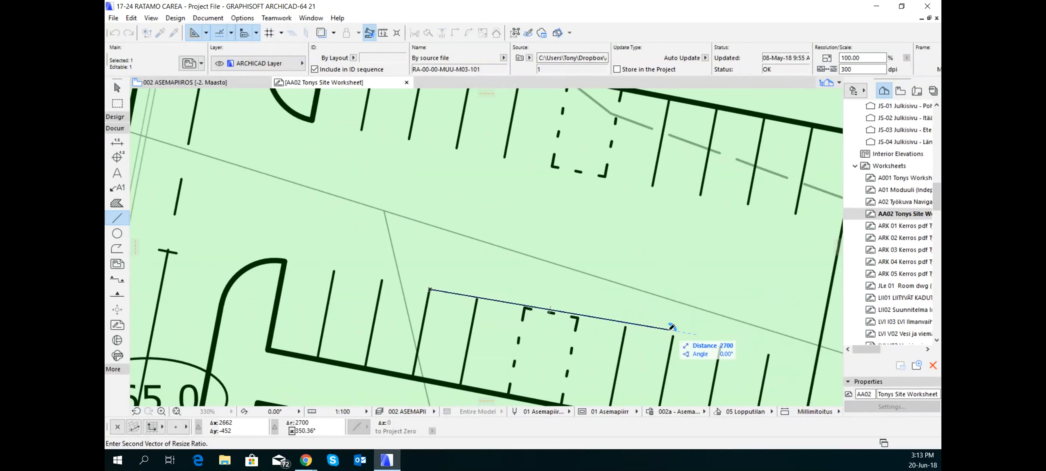
pyautogui.click(670, 328)
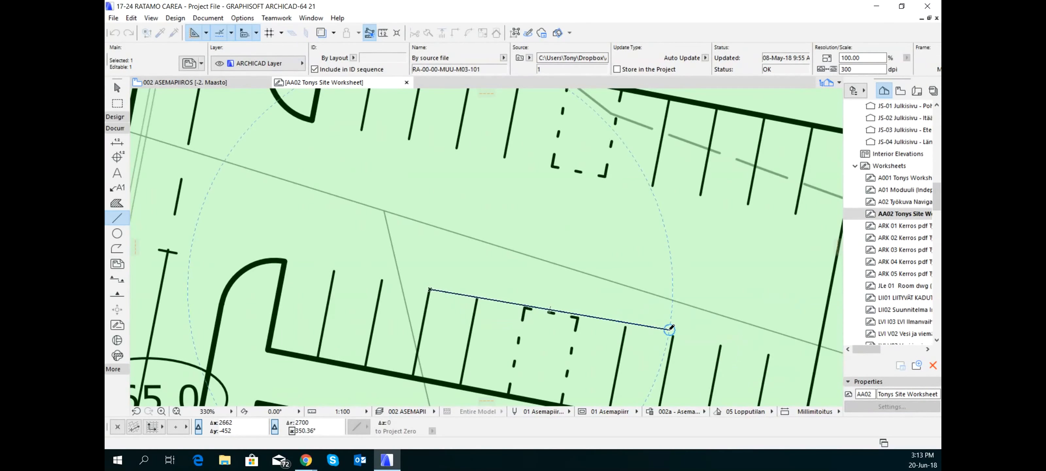
pyautogui.scroll(-9, 666, 308)
pyautogui.scroll(-8, 664, 303)
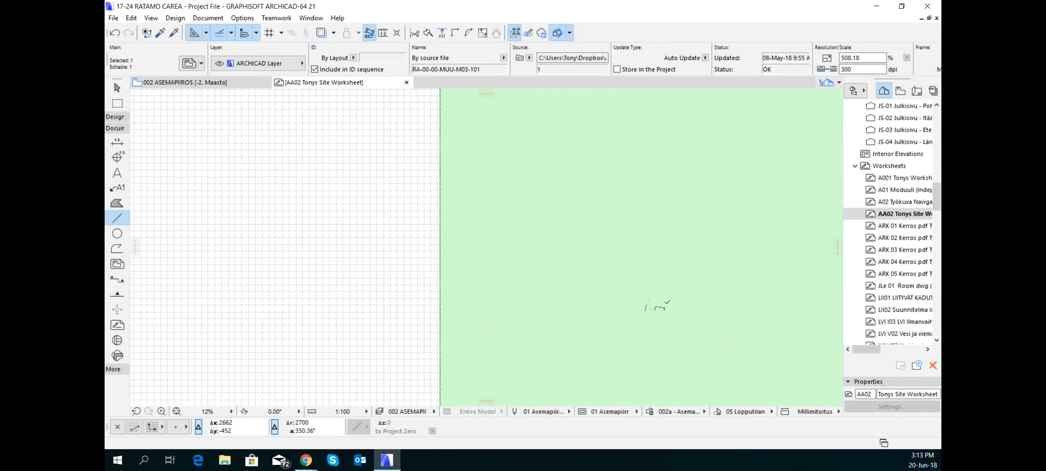
pyautogui.press('Escape')
pyautogui.scroll(5, 771, 316)
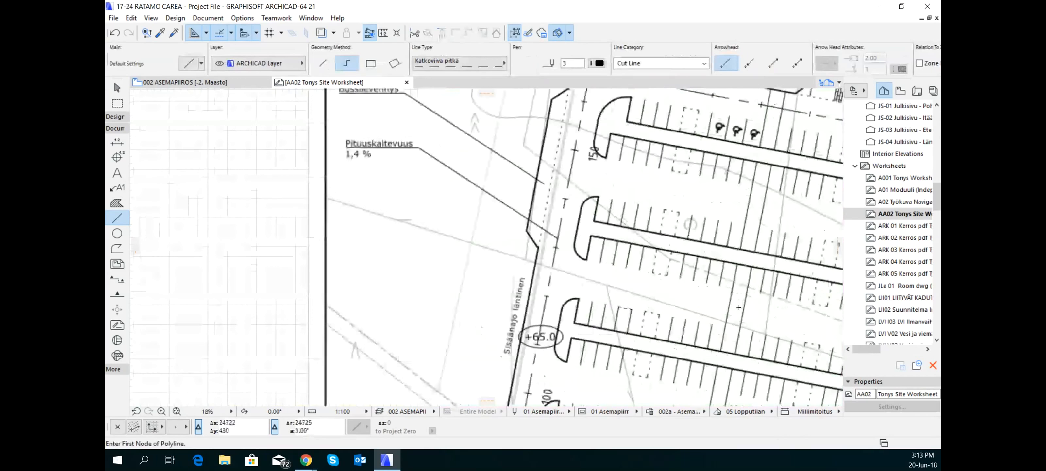
# Clear the selection, check the whole scaled site drawing, and switch to the 002 ASEMAPIIROS site plan
pyautogui.press('Escape')
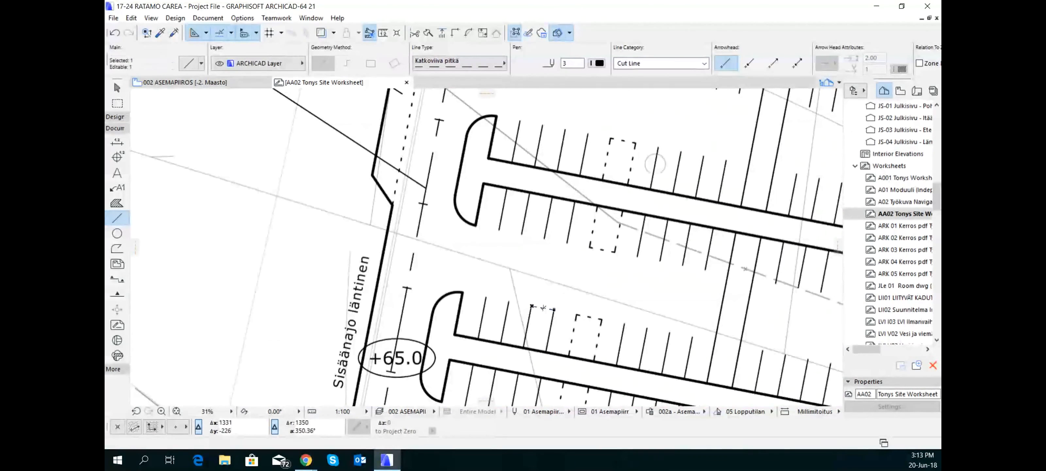
pyautogui.scroll(-6, 548, 309)
pyautogui.scroll(5, 551, 310)
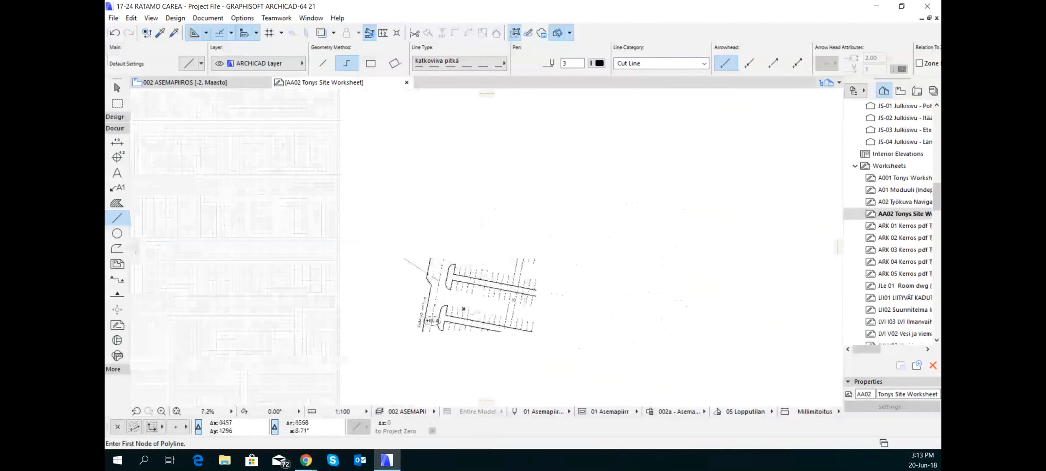
pyautogui.scroll(-10, 604, 259)
pyautogui.scroll(7, 604, 258)
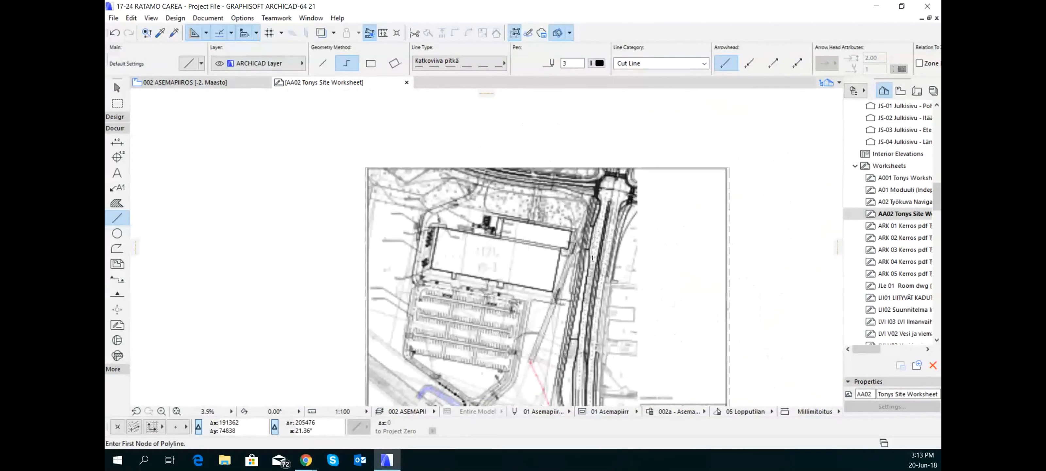
pyautogui.scroll(-3, 454, 320)
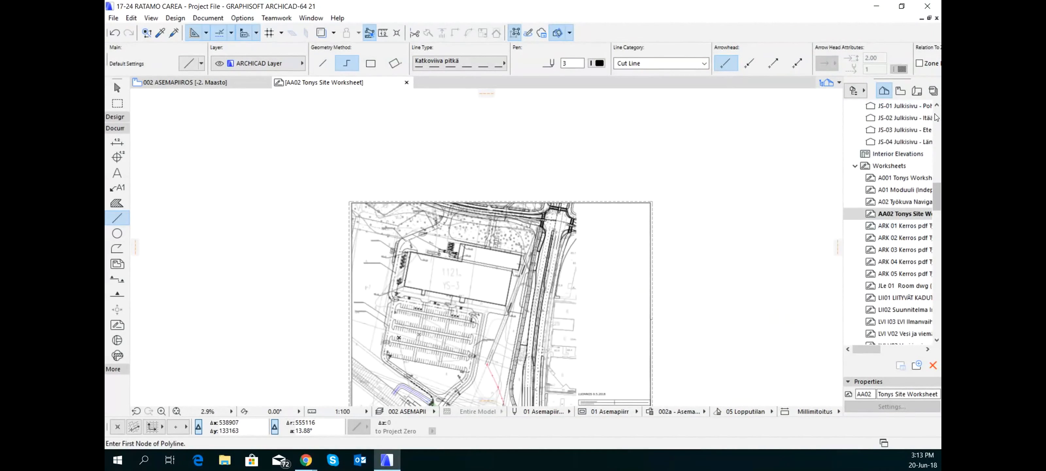
pyautogui.scroll(6, 933, 119)
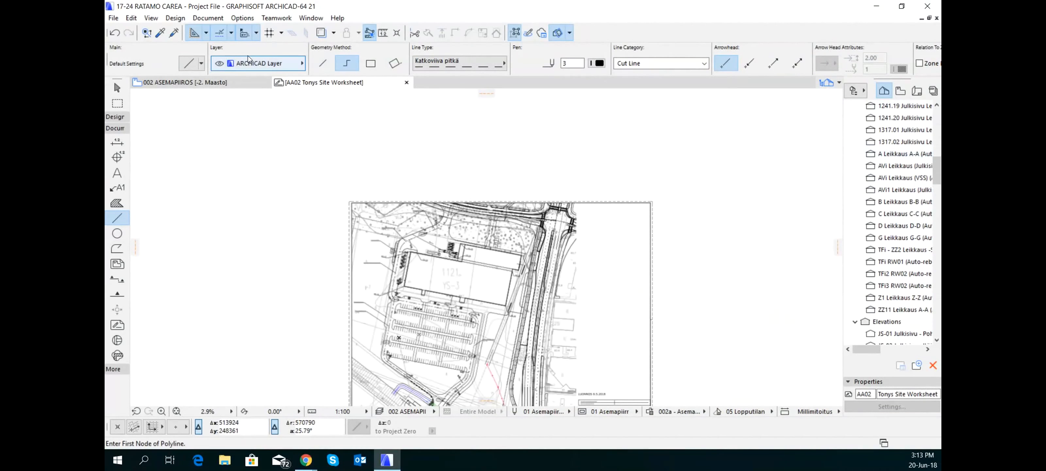
pyautogui.click(211, 83)
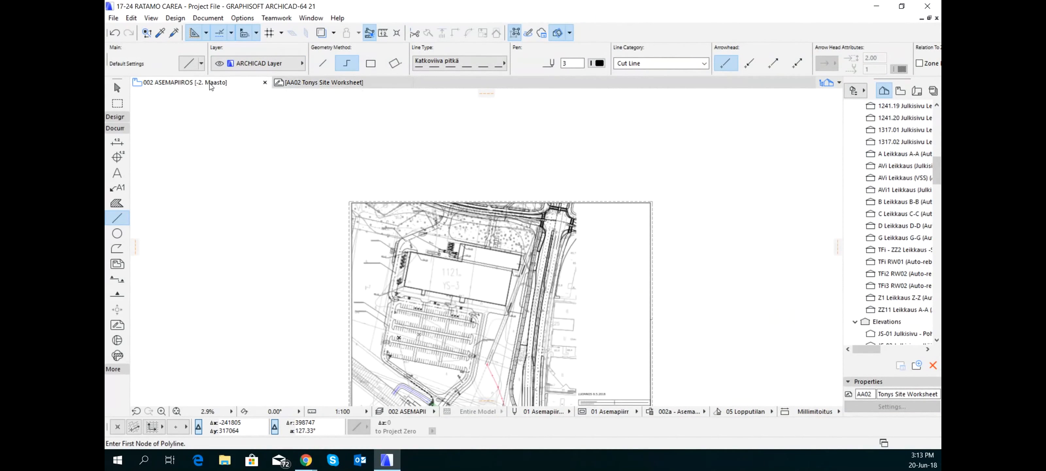
# Show the AA02 independent site worksheet as a trace reference over the site plan
pyautogui.scroll(-4, 468, 213)
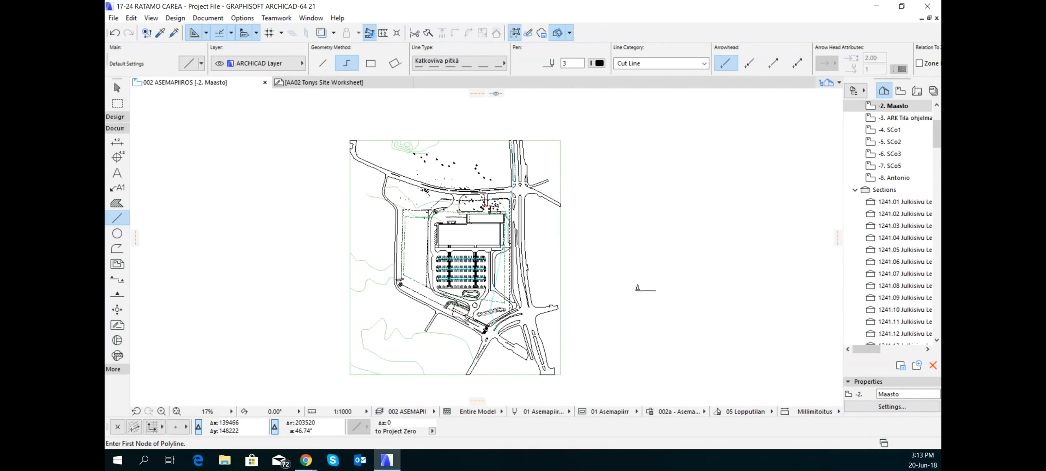
pyautogui.click(900, 91)
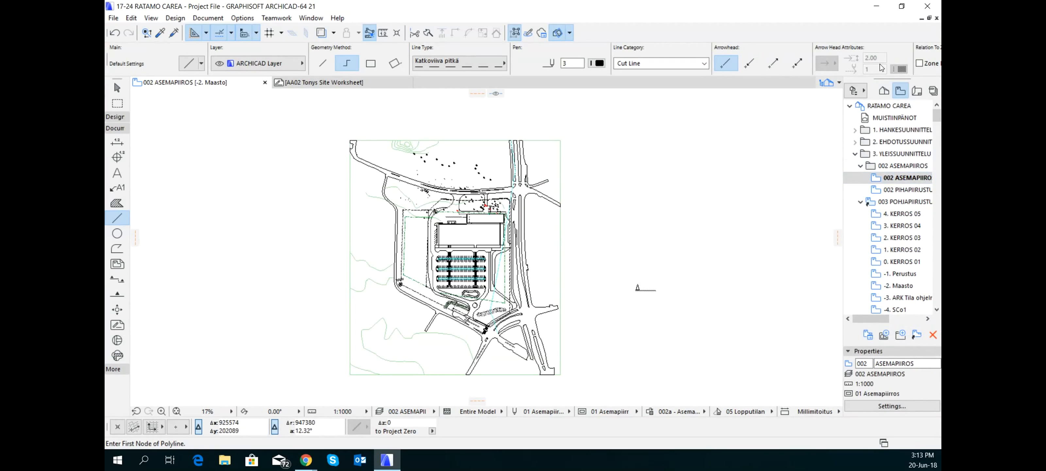
pyautogui.click(885, 91)
pyautogui.scroll(-8, 897, 195)
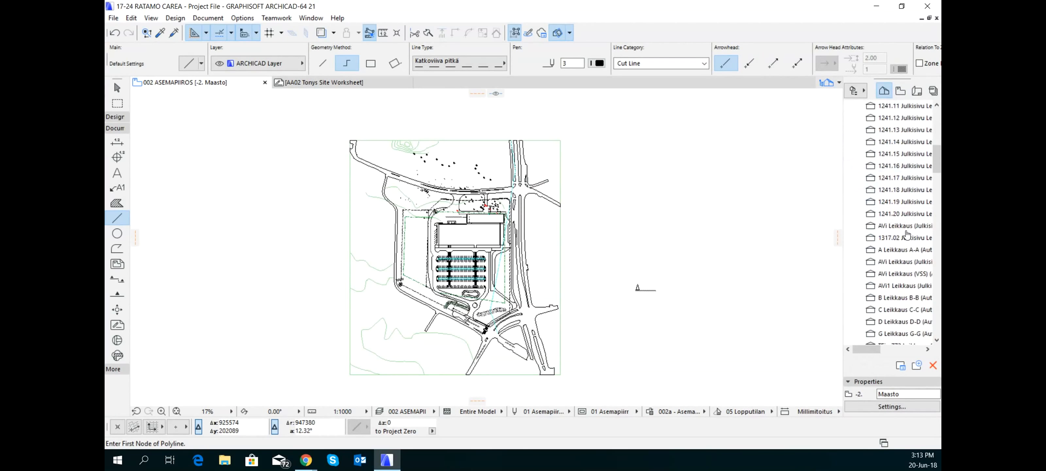
pyautogui.scroll(-3, 907, 235)
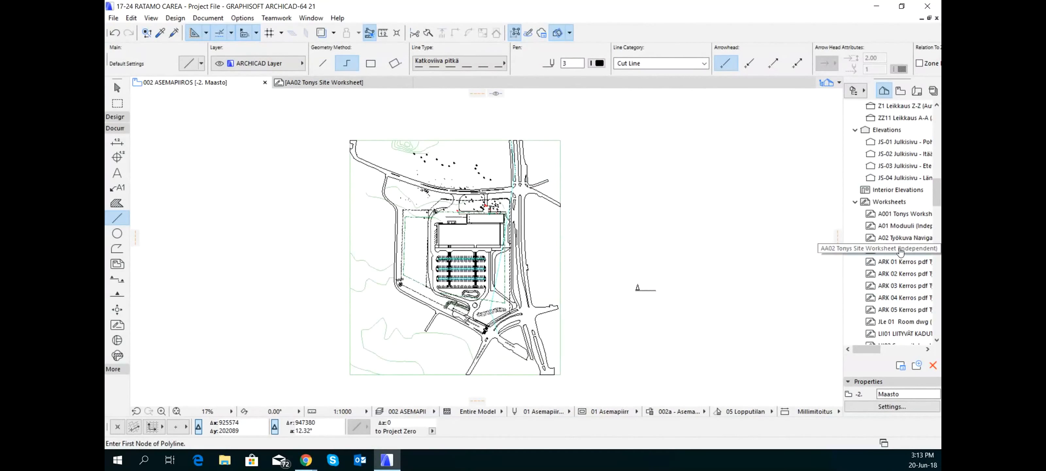
pyautogui.rightClick(900, 251)
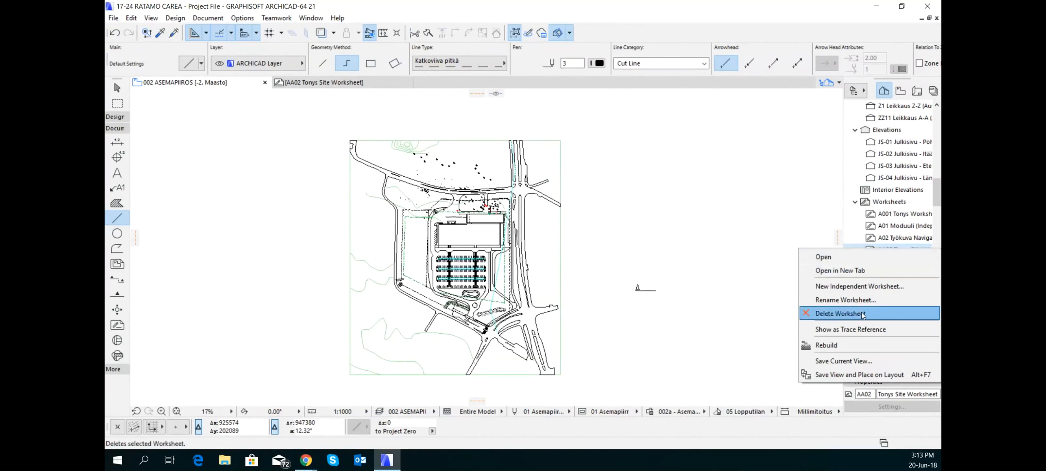
pyautogui.click(864, 329)
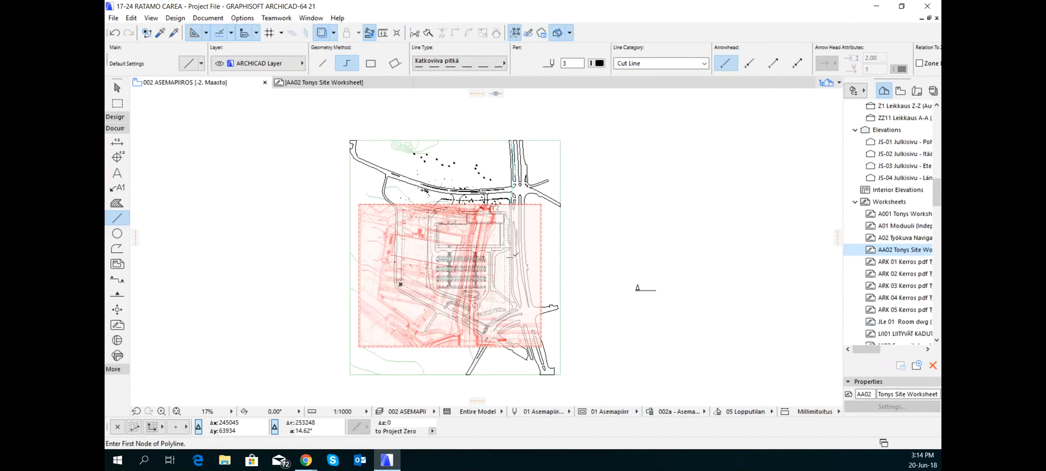
# Display the Trace & Reference palette and place it beside the overlaid drawings
pyautogui.scroll(3, 456, 267)
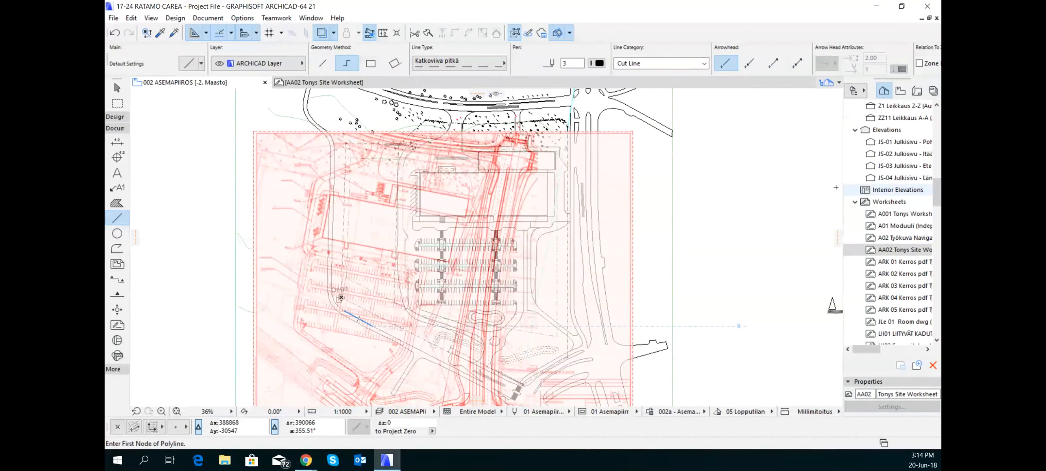
pyautogui.click(334, 34)
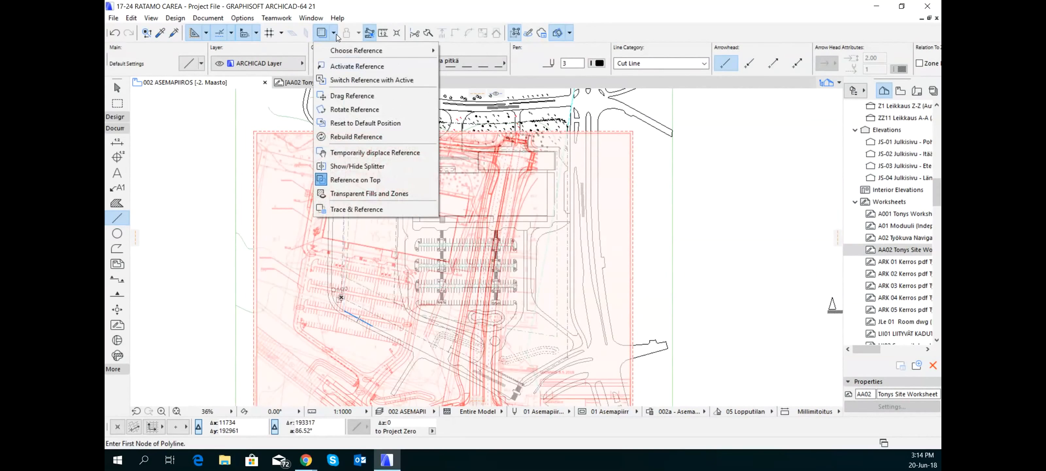
pyautogui.click(374, 209)
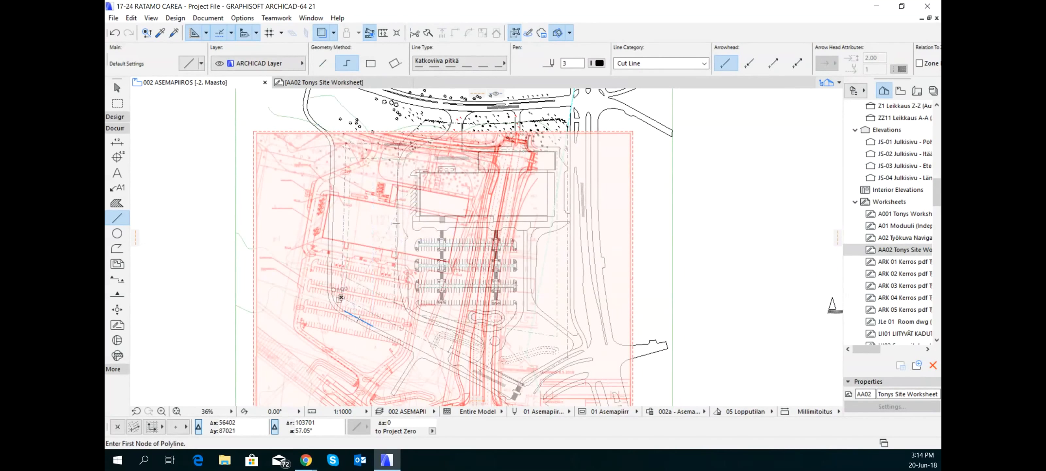
pyautogui.moveTo(941, 77)
pyautogui.mouseDown()
pyautogui.moveTo(732, 21)
pyautogui.moveTo(861, 105)
pyautogui.moveTo(862, 117)
pyautogui.moveTo(773, 99)
pyautogui.mouseUp()
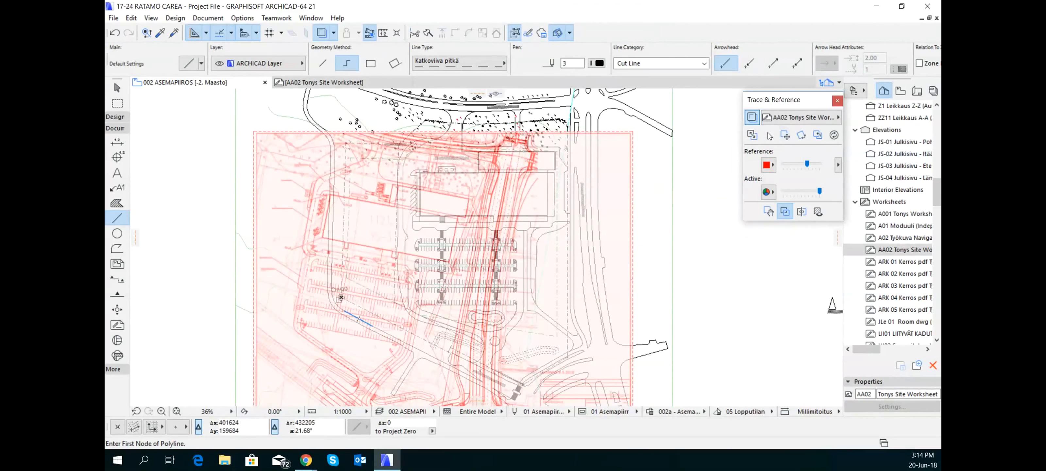
# Move the trace reference by its main building's lower-right corner onto the matching building corner of the site plan
pyautogui.click(785, 135)
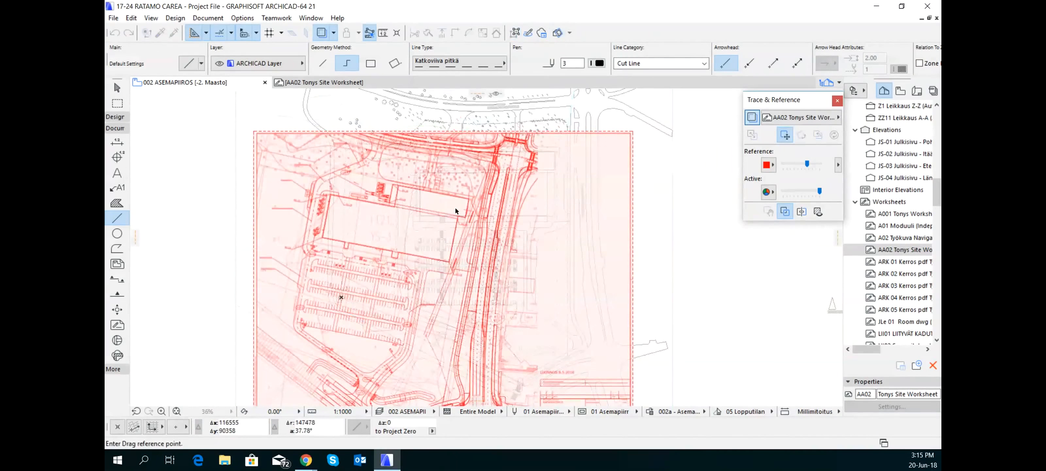
pyautogui.scroll(5, 427, 225)
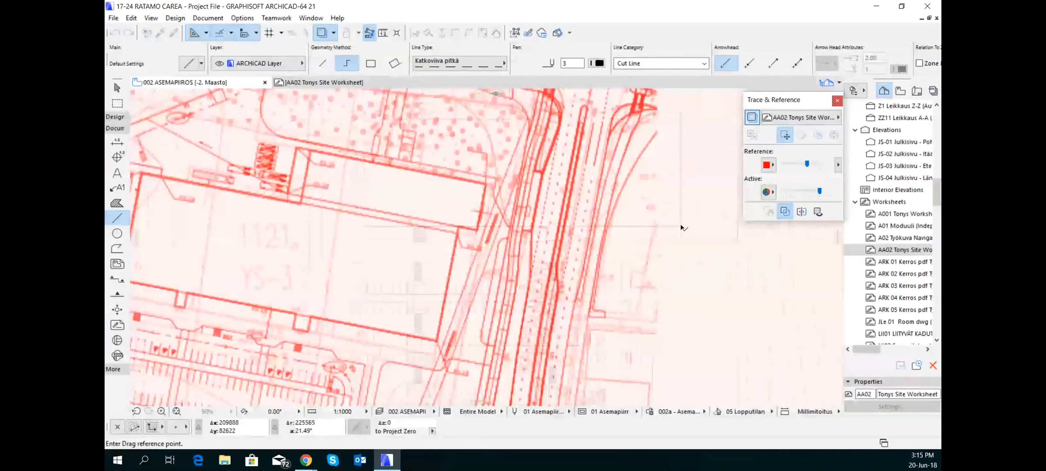
pyautogui.scroll(3, 429, 333)
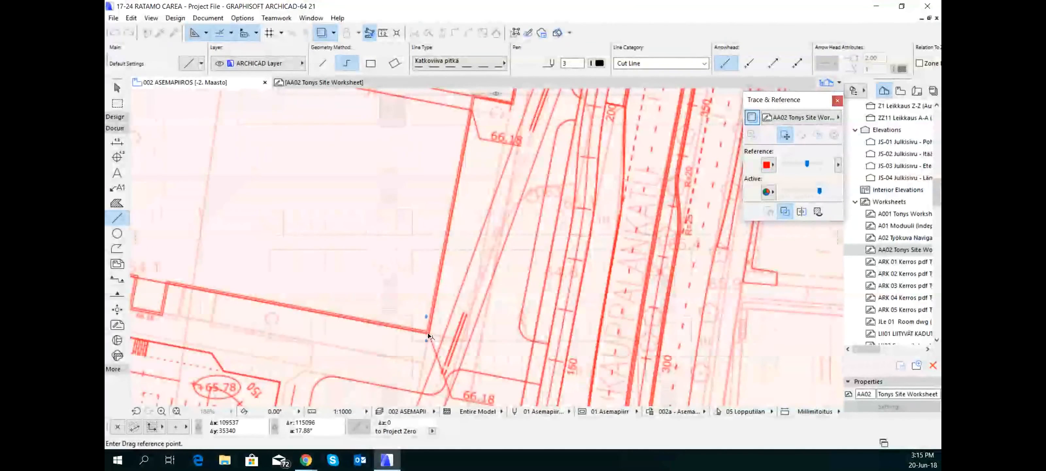
pyautogui.click(429, 334)
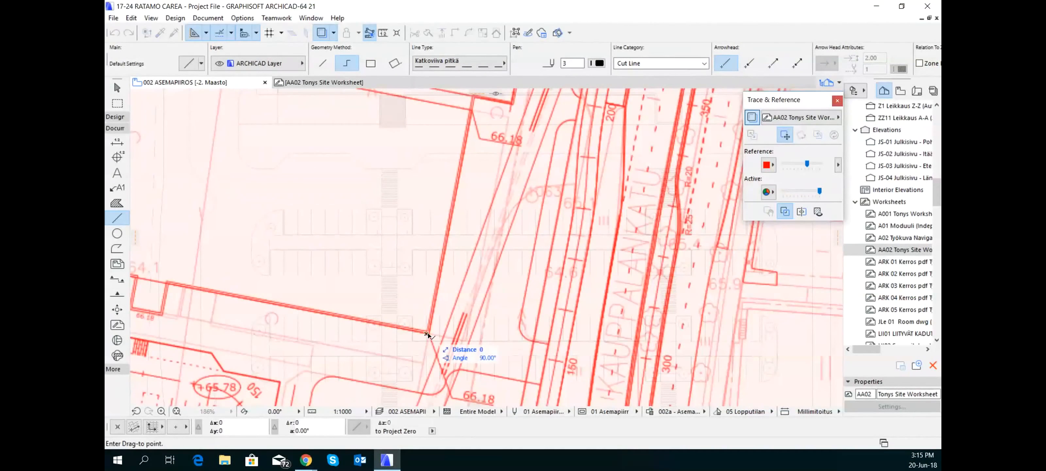
pyautogui.moveTo(621, 222); pyautogui.dragTo(277, 308, button='middle')
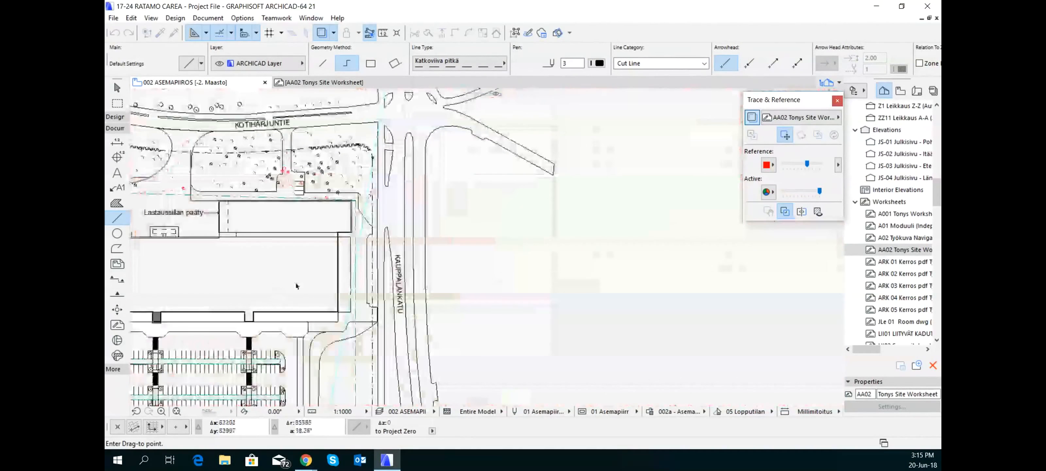
pyautogui.scroll(5, 331, 308)
pyautogui.scroll(3, 328, 308)
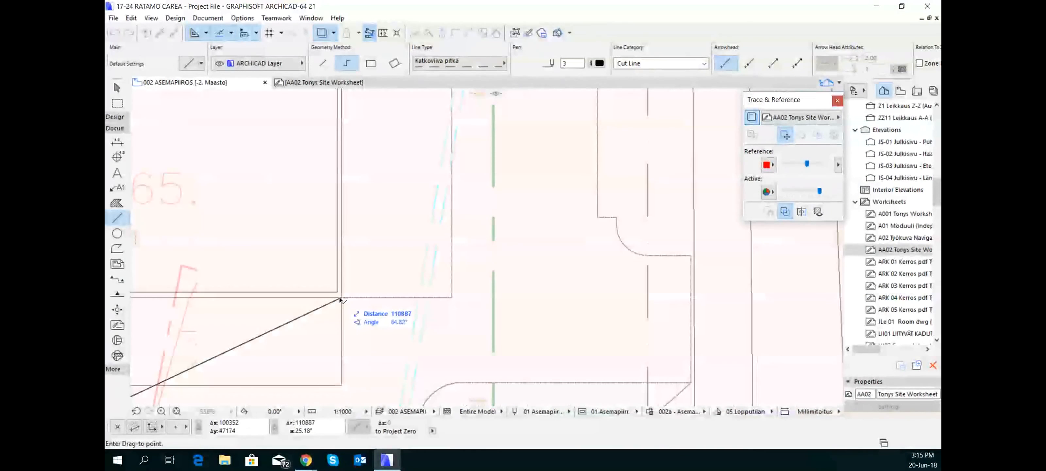
pyautogui.click(341, 297)
# Fine-tune the reference position by moving its outer wall corner about 657 mm onto the site plan's building corner
pyautogui.scroll(-5, 338, 299)
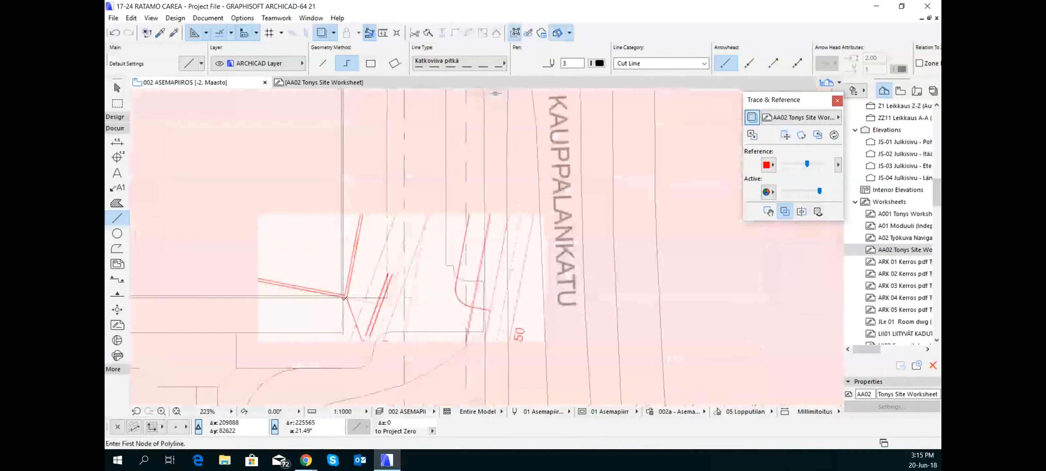
pyautogui.scroll(7, 339, 300)
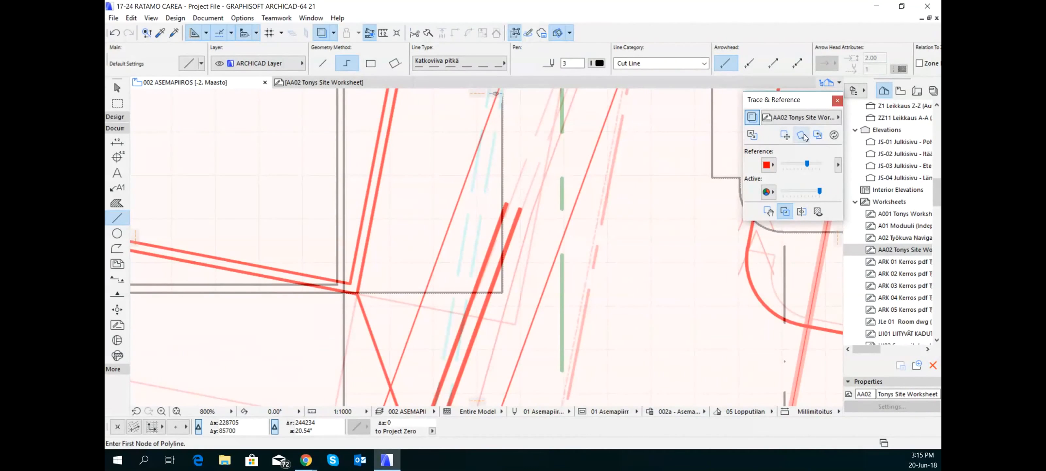
pyautogui.click(784, 135)
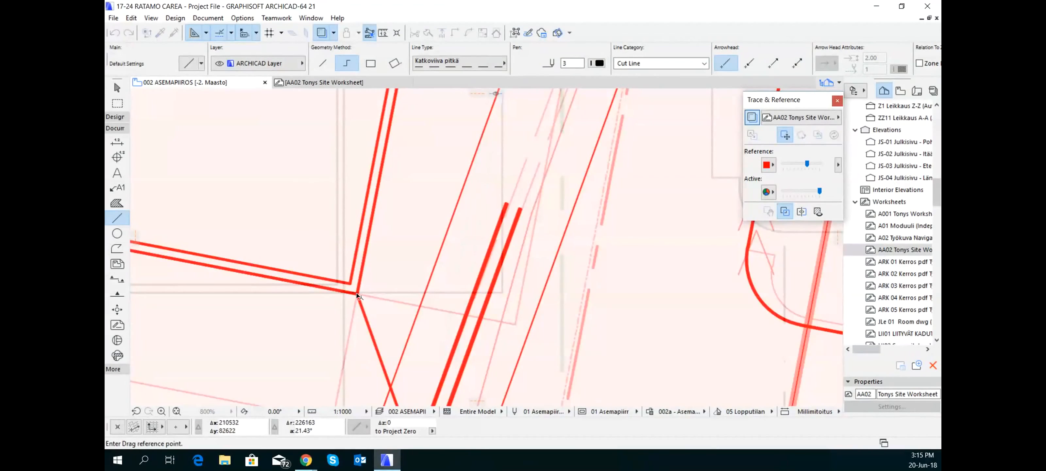
pyautogui.scroll(5, 356, 295)
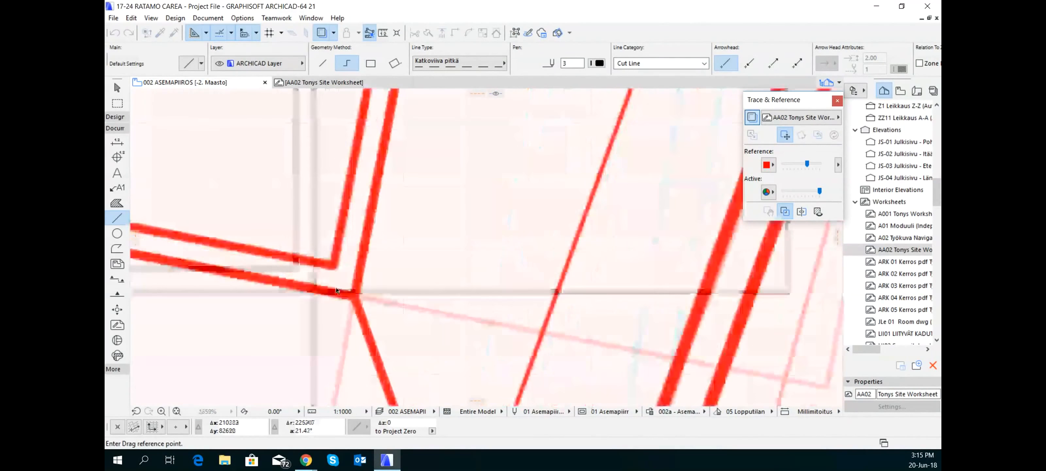
pyautogui.click(355, 298)
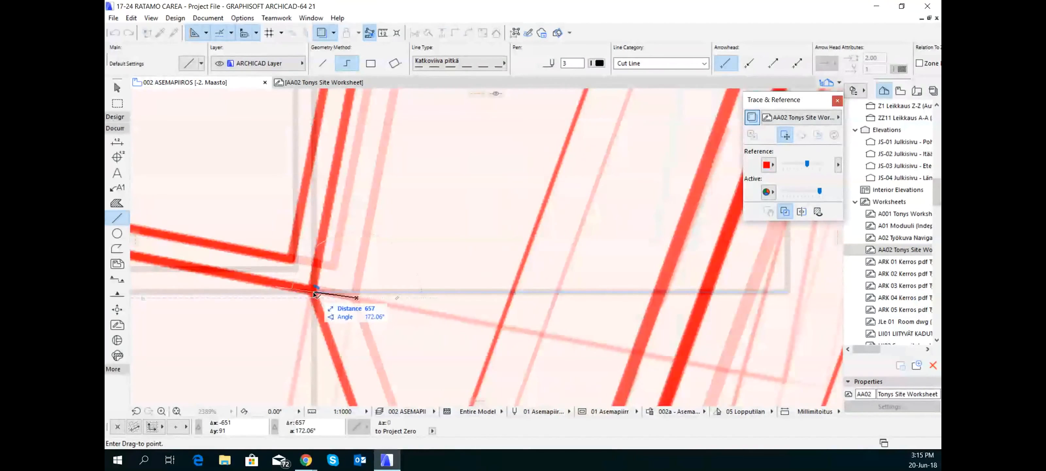
pyautogui.click(315, 293)
# Rotate the trace reference about the main building's lower-right corner so that its right-hand wall aligns with the site plan's vertical wall
pyautogui.scroll(-5, 310, 292)
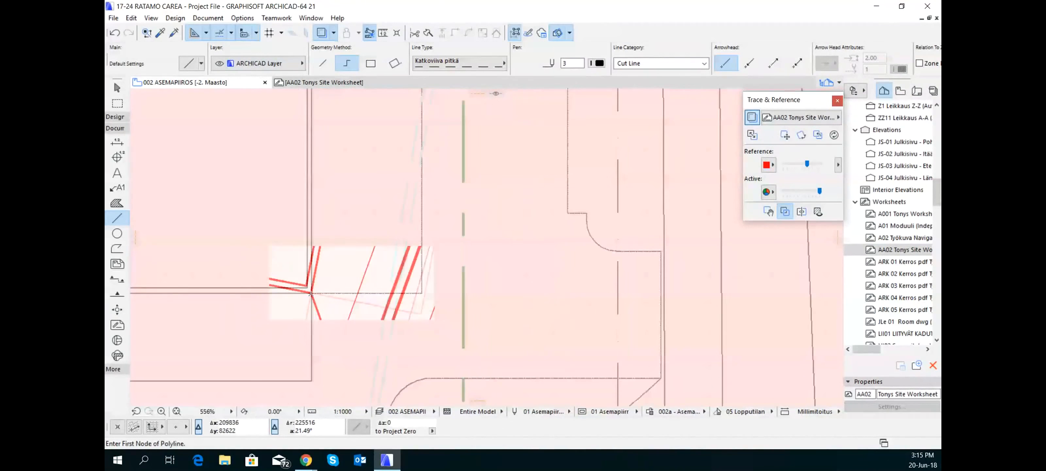
pyautogui.scroll(-1, 310, 293)
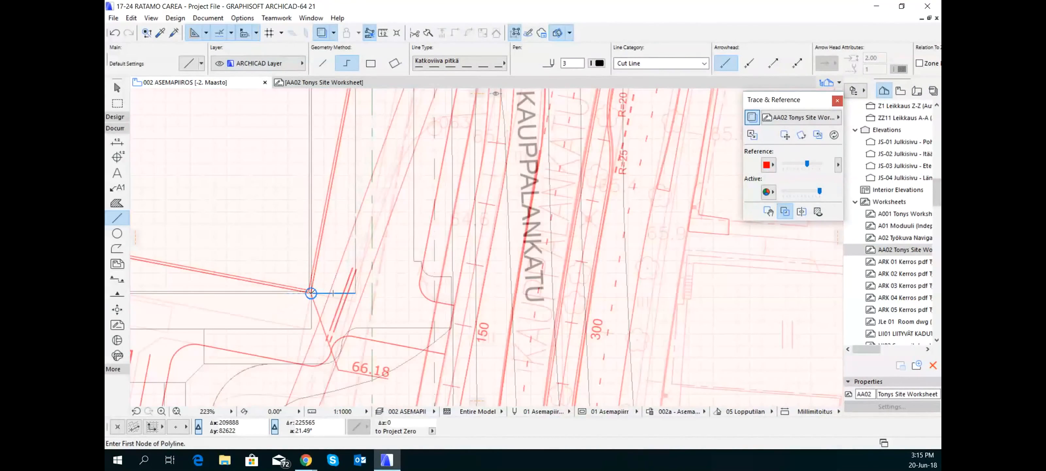
pyautogui.scroll(-2, 310, 293)
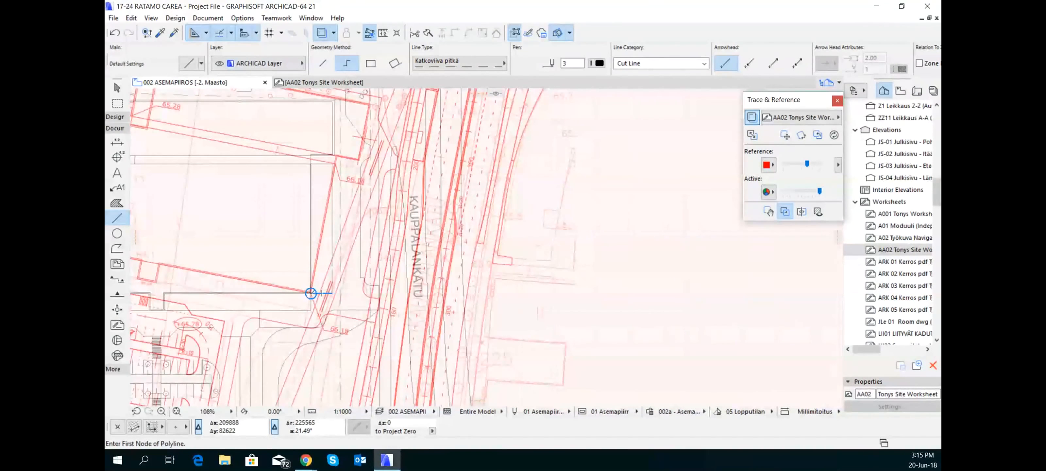
pyautogui.click(801, 137)
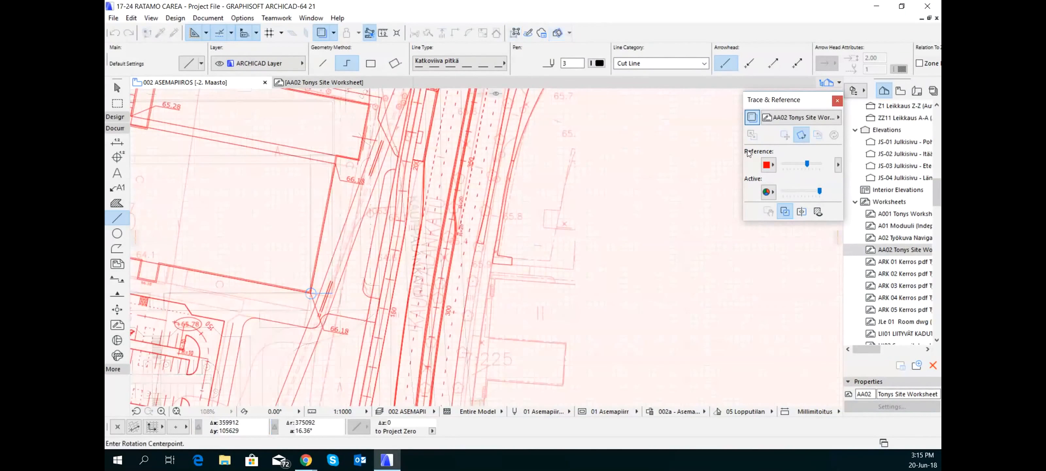
pyautogui.scroll(5, 303, 289)
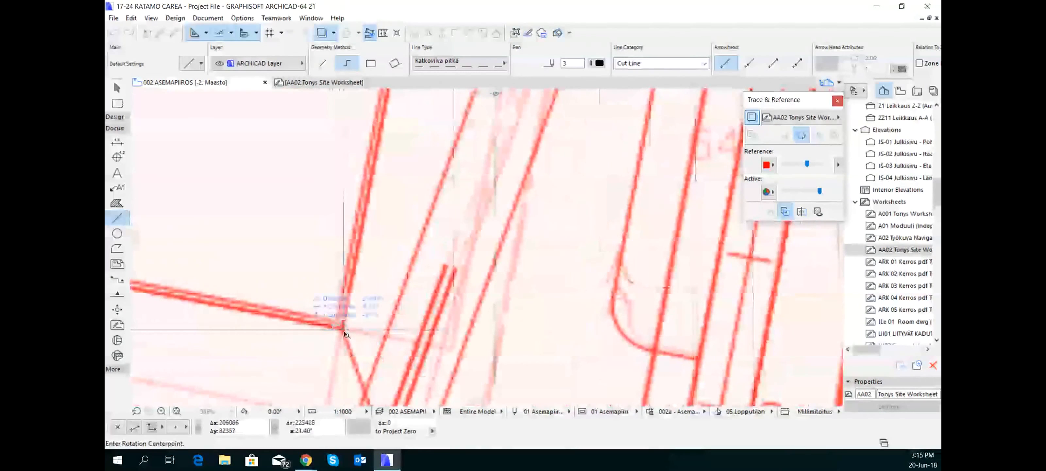
pyautogui.click(343, 331)
pyautogui.scroll(-3, 381, 209)
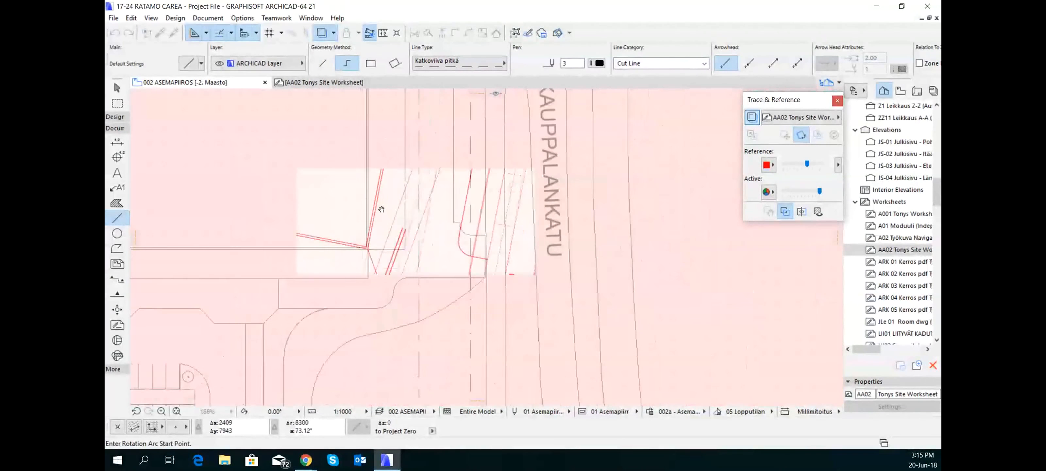
pyautogui.scroll(3, 397, 162)
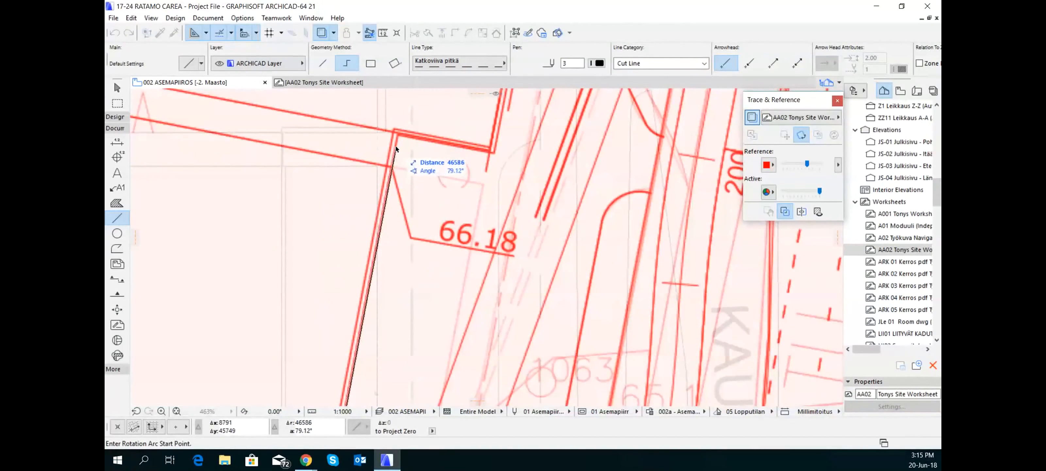
pyautogui.scroll(1, 397, 146)
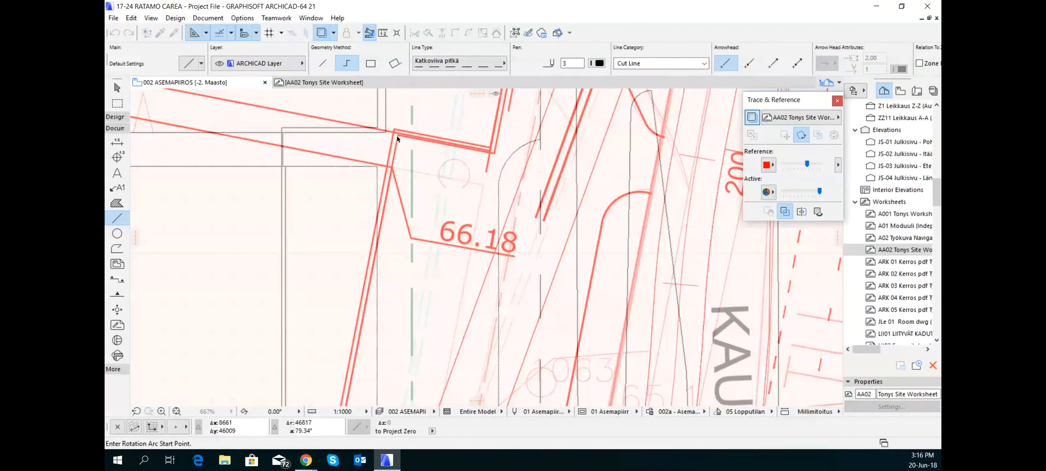
pyautogui.click(397, 139)
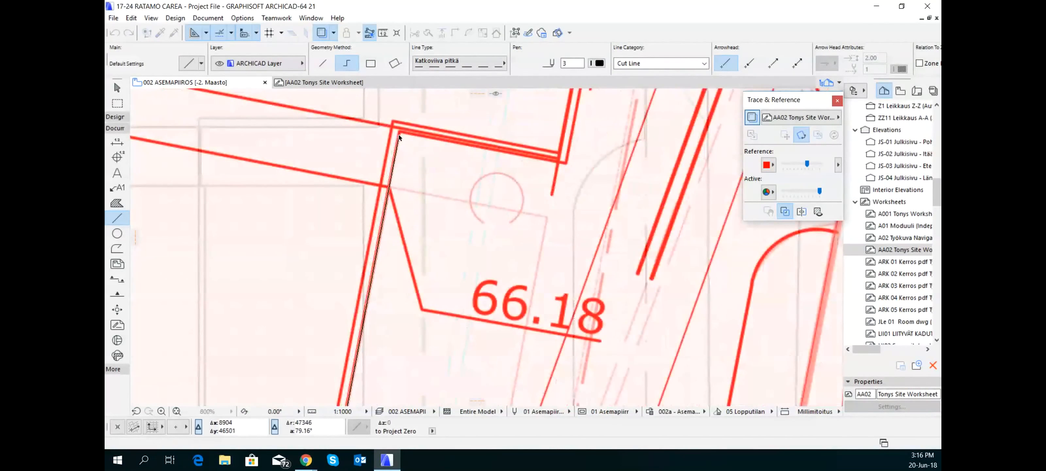
pyautogui.click(211, 136)
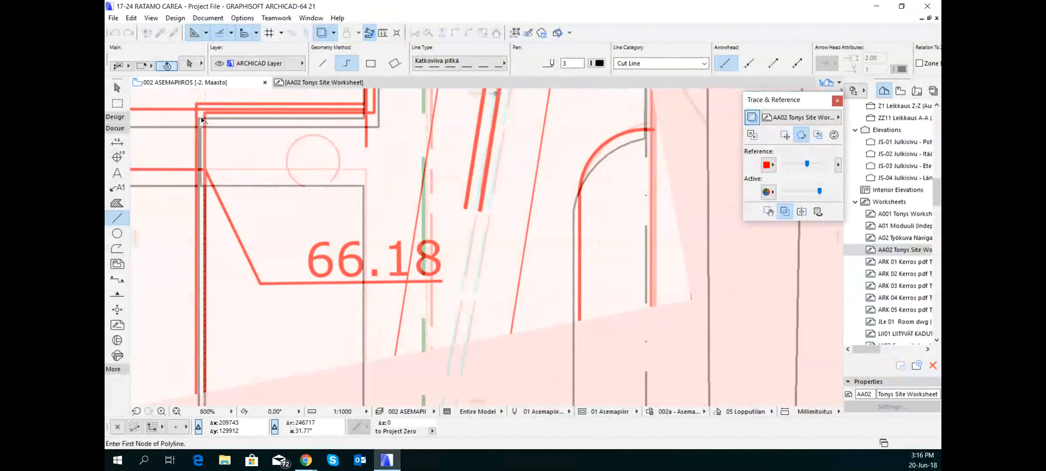
# Examine how well the rotated reference matches the site plan around the building's upper corner, the planted area and Kauppalankatu
pyautogui.scroll(-2, 238, 135)
pyautogui.scroll(-4, 237, 135)
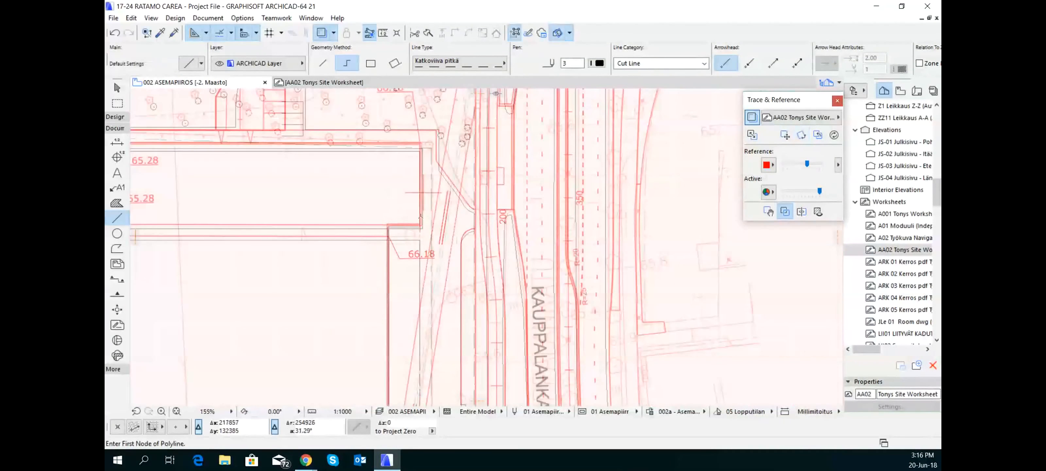
pyautogui.scroll(-3, 424, 214)
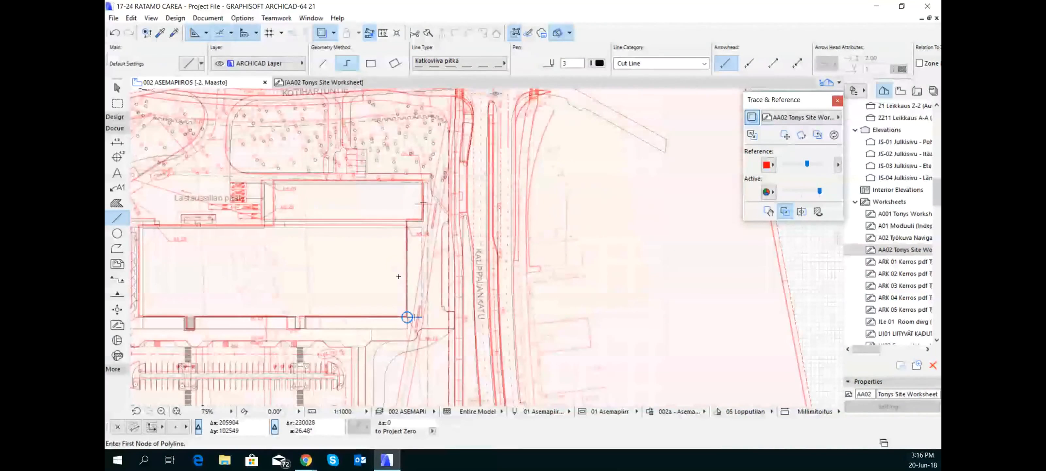
pyautogui.scroll(-1, 402, 293)
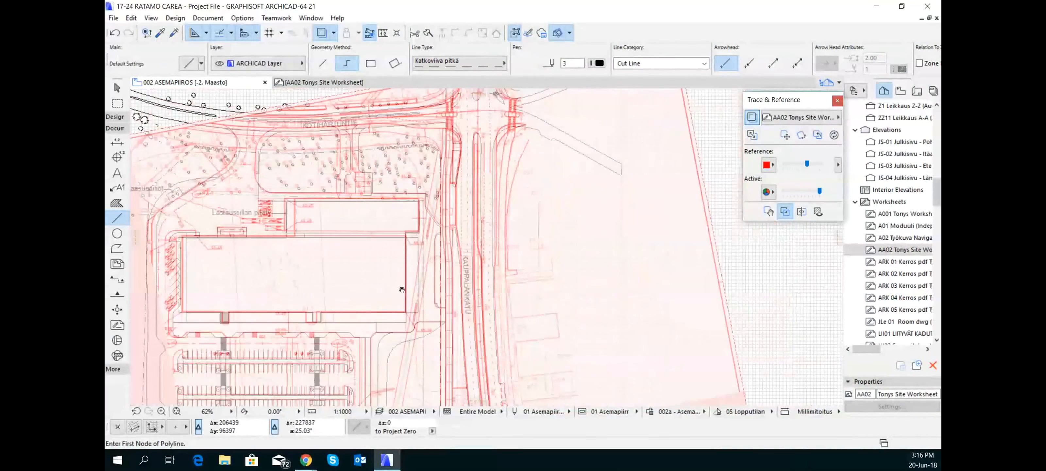
pyautogui.moveTo(402, 292); pyautogui.dragTo(468, 328, button='middle')
pyautogui.scroll(6, 498, 248)
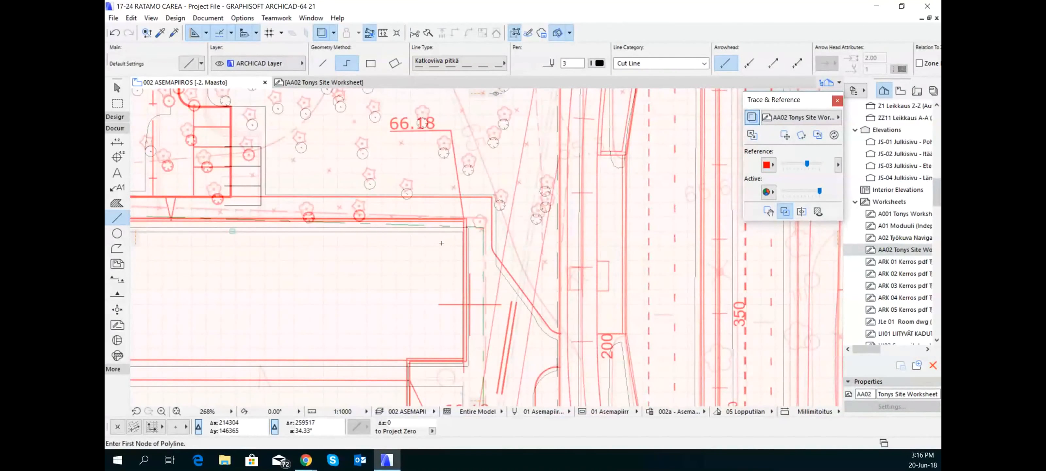
pyautogui.scroll(-5, 436, 240)
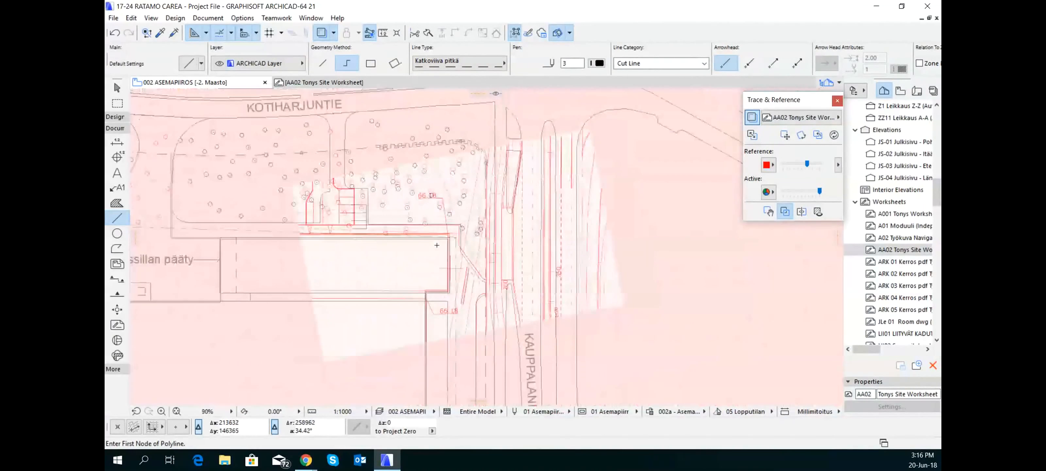
pyautogui.moveTo(436, 240); pyautogui.dragTo(525, 321, button='middle')
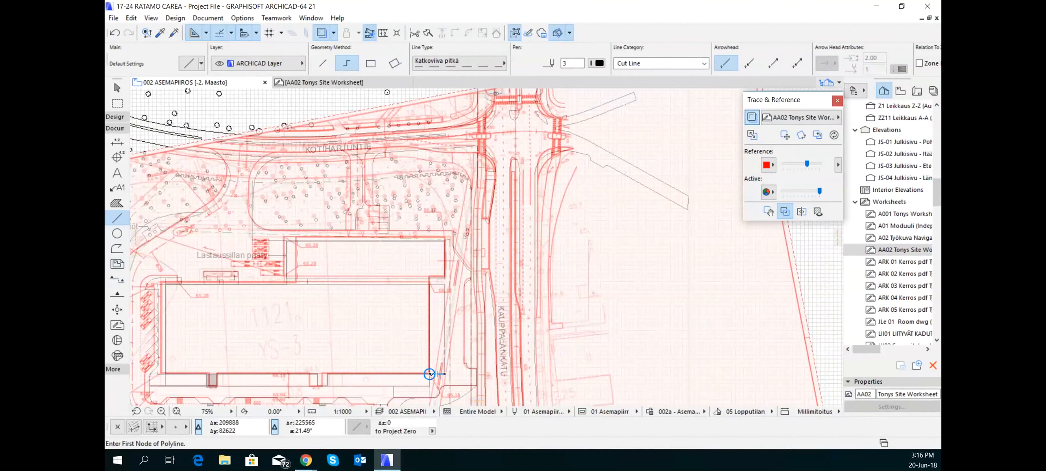
# Draw a single vertical line about 65900 mm long with pen 80 from the main building's lower-right corner to the building's upper edge
pyautogui.scroll(6, 429, 373)
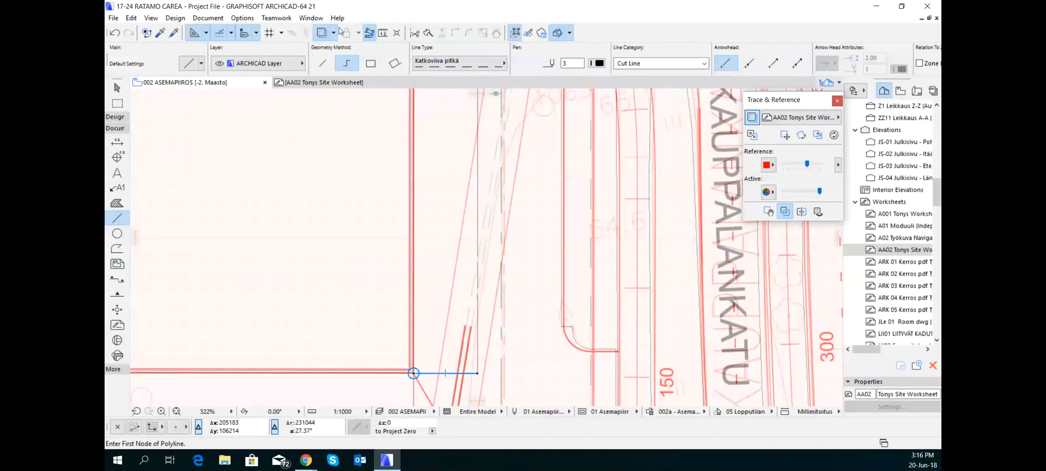
pyautogui.click(322, 63)
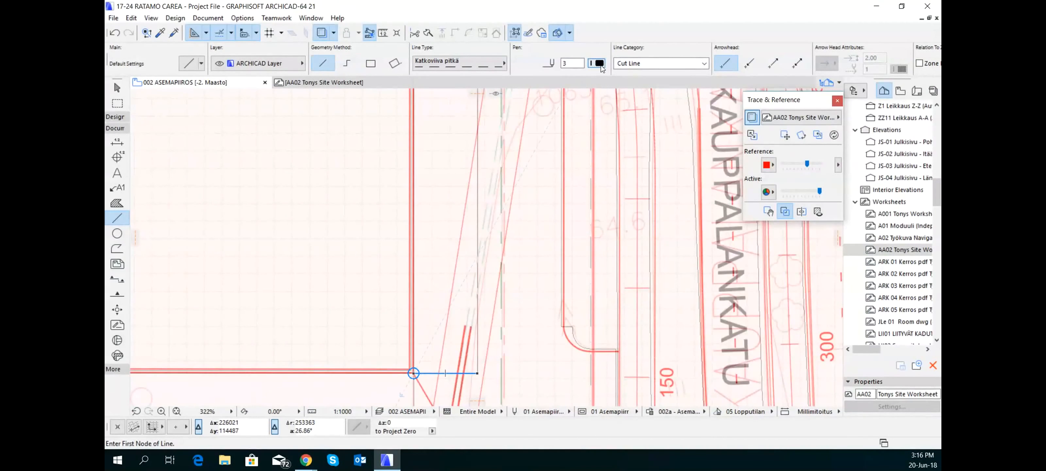
pyautogui.click(600, 65)
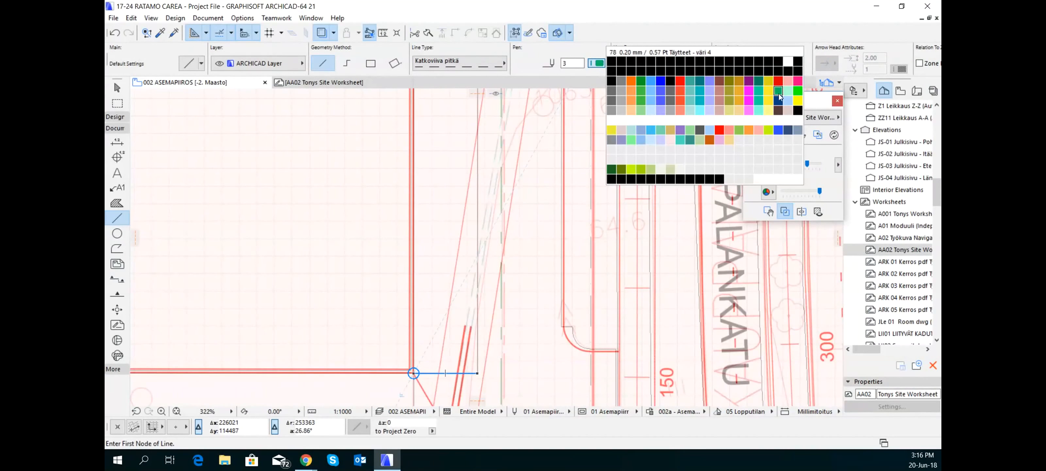
pyautogui.click(798, 91)
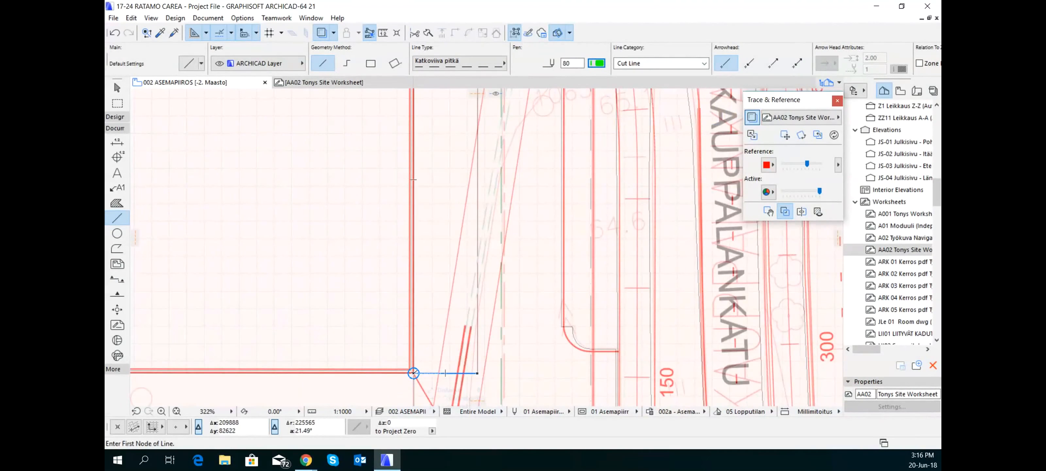
pyautogui.click(413, 373)
pyautogui.scroll(-6, 432, 229)
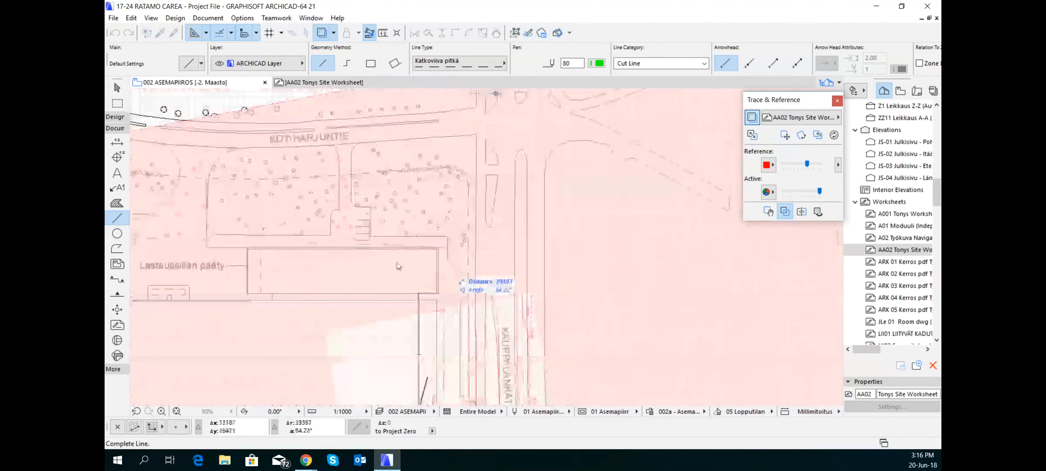
pyautogui.scroll(6, 397, 264)
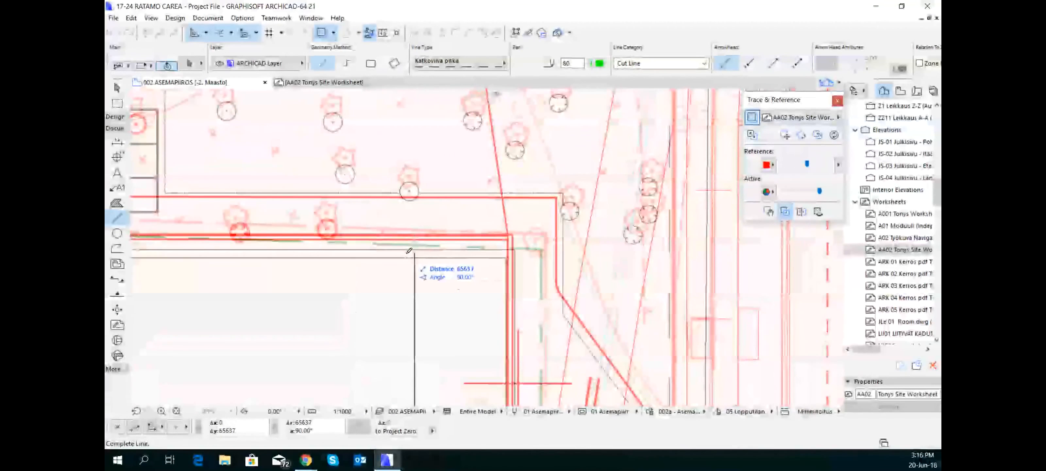
pyautogui.scroll(4, 409, 249)
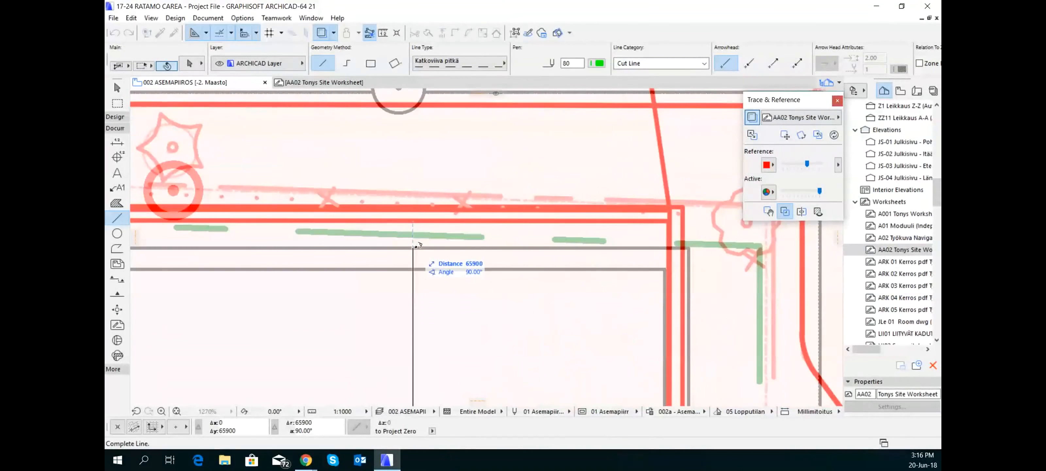
pyautogui.click(414, 246)
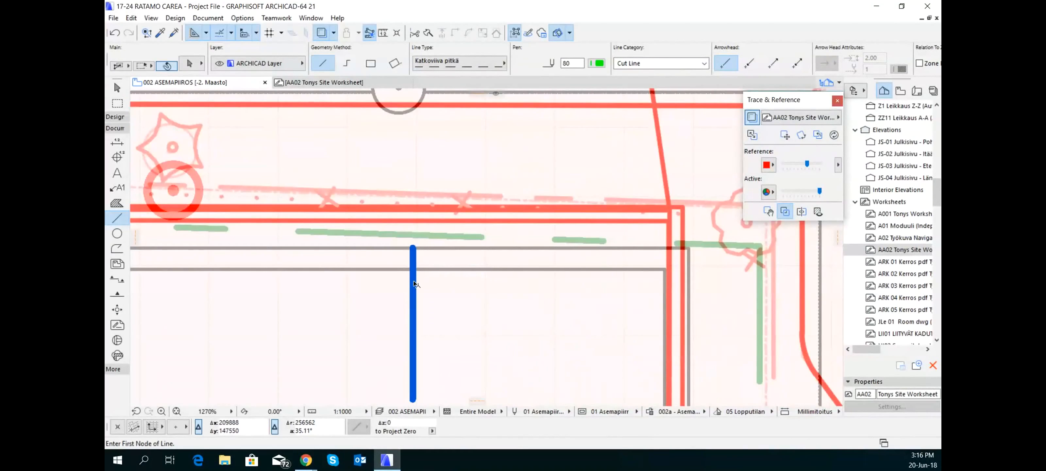
# Cut the new vertical line from the site plan and switch to the AA02 Tonys Site Worksheet
pyautogui.scroll(-4, 414, 283)
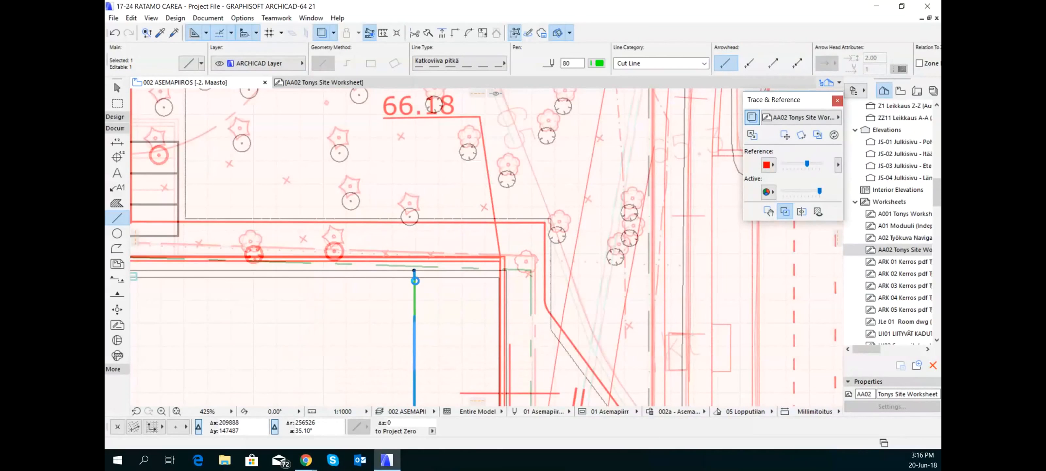
pyautogui.press('Delete')
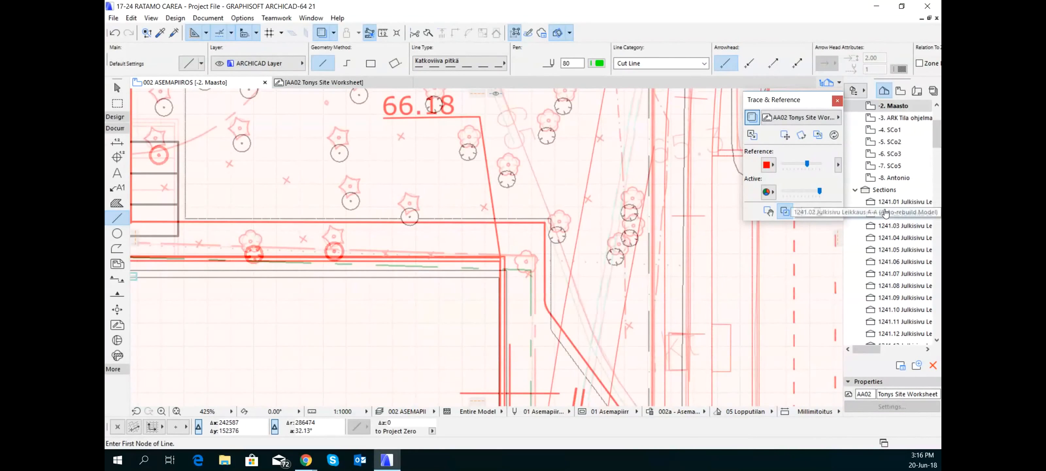
pyautogui.scroll(-9, 921, 257)
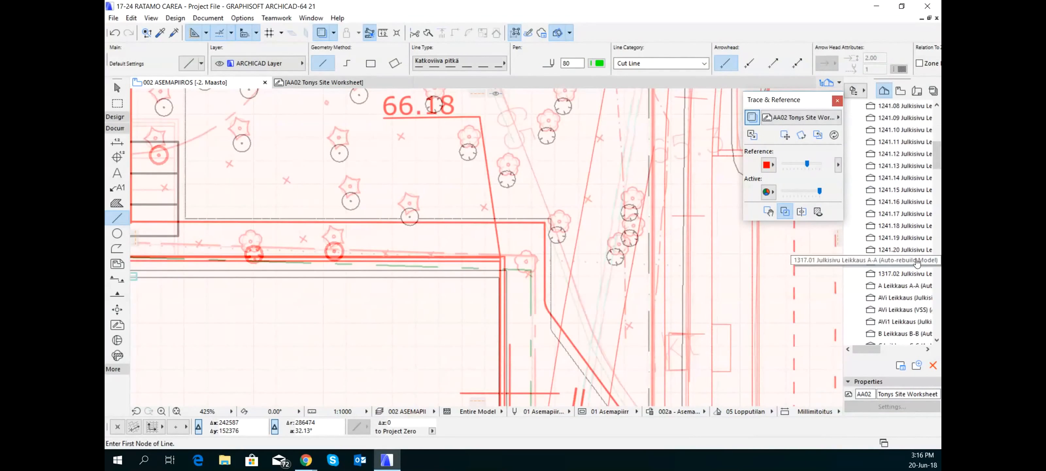
pyautogui.scroll(-15, 918, 259)
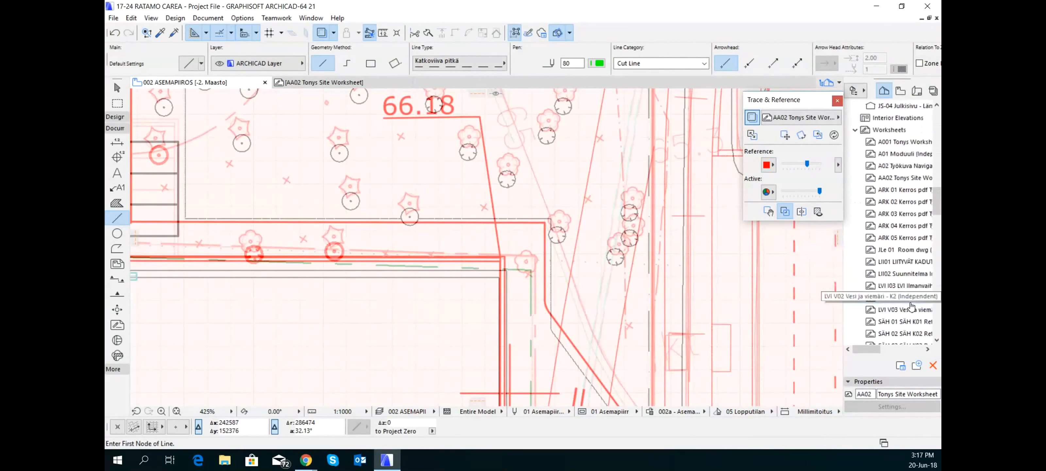
pyautogui.scroll(3, 909, 227)
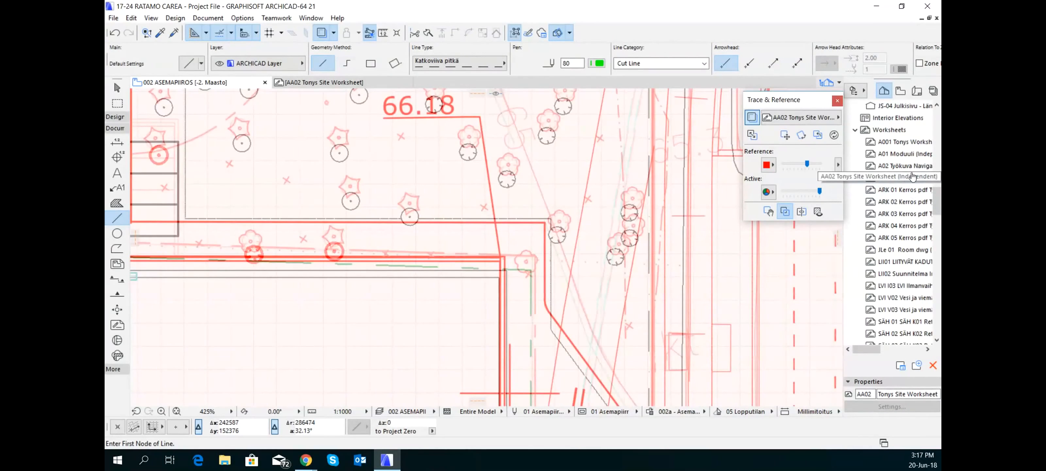
pyautogui.click(340, 83)
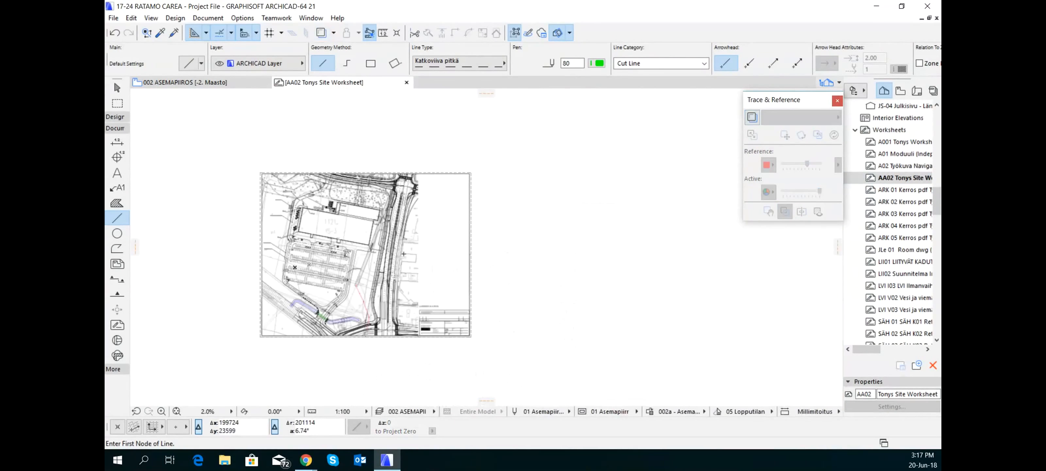
# Paste the vertical line into the worksheet and move it so its lower end sits on the main building's lower-right outer corner
pyautogui.scroll(3, 392, 247)
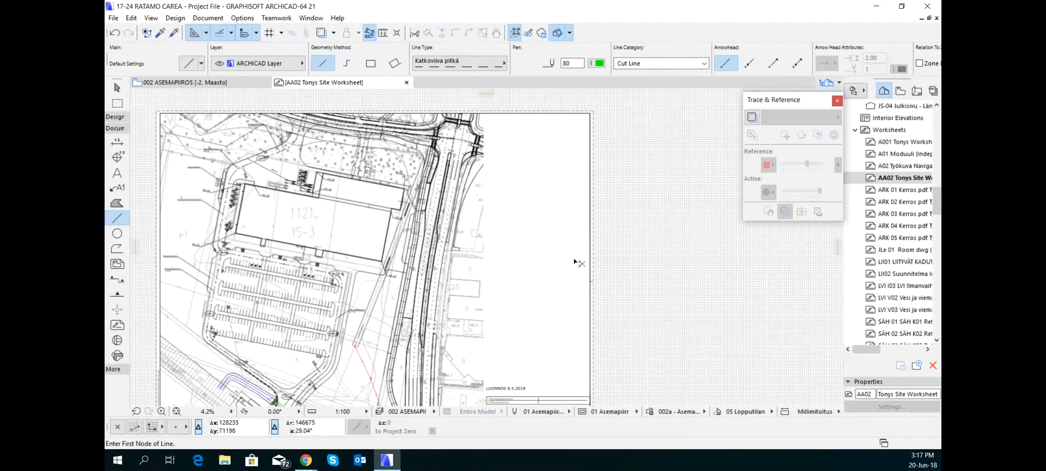
pyautogui.hotkey('ctrl', 'v')
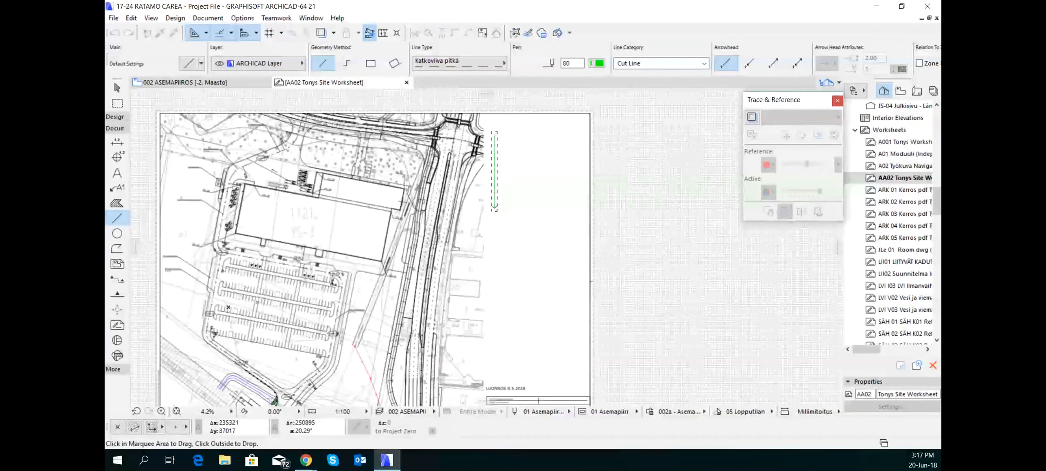
pyautogui.click(494, 205)
pyautogui.scroll(10, 386, 298)
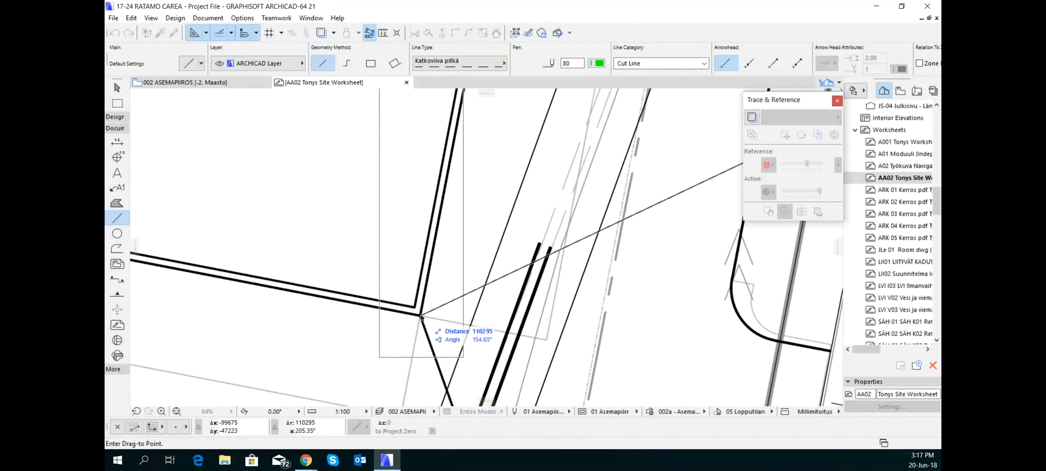
pyautogui.click(421, 315)
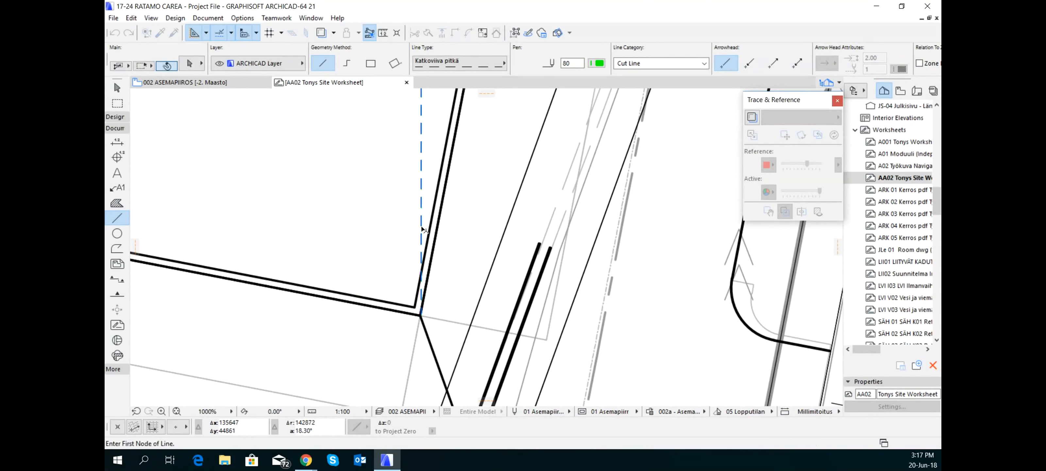
pyautogui.keyDown('shift'); pyautogui.click(421, 227); pyautogui.keyUp('shift')
pyautogui.press('Escape')
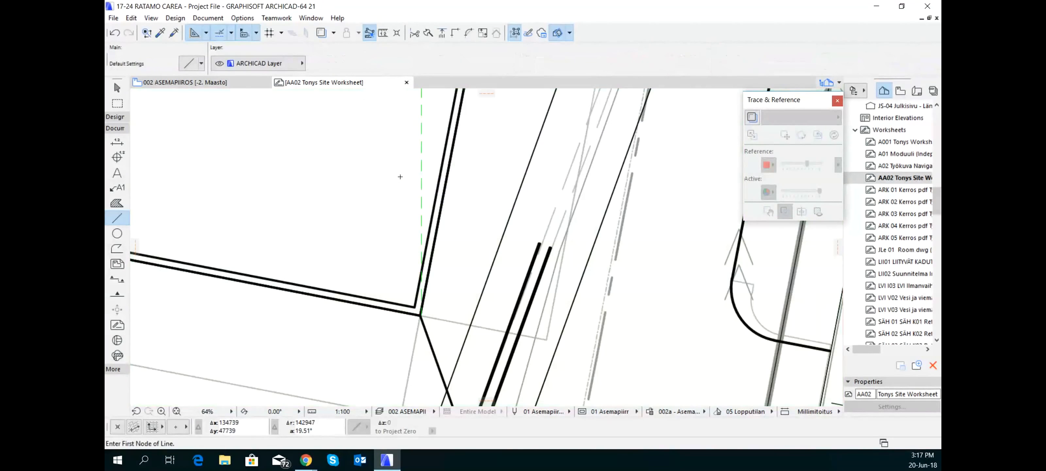
# Rotate the pasted vertical line about 10.4° clockwise around the main building's lower-right corner to follow the building's side edge
pyautogui.keyDown('shift'); pyautogui.click(421, 176); pyautogui.keyUp('shift')
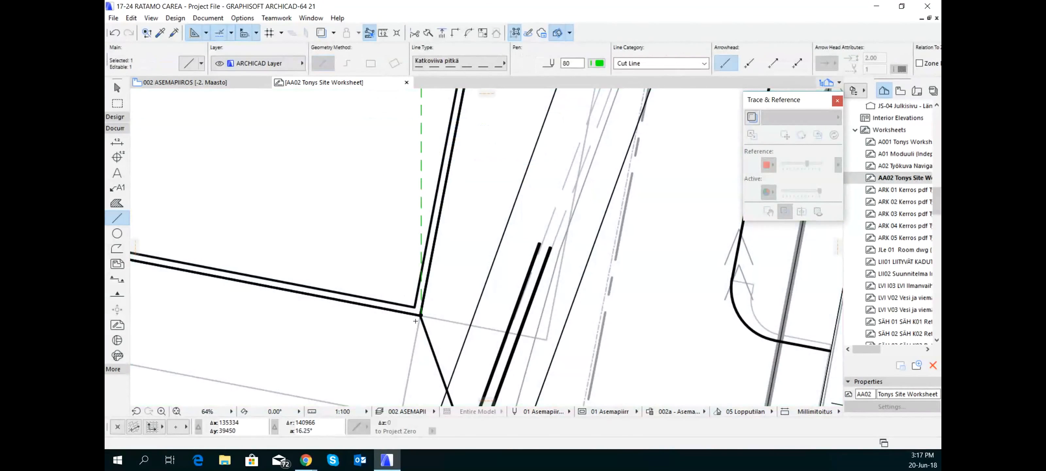
pyautogui.hotkey('ctrl', 'e')
pyautogui.click(421, 314)
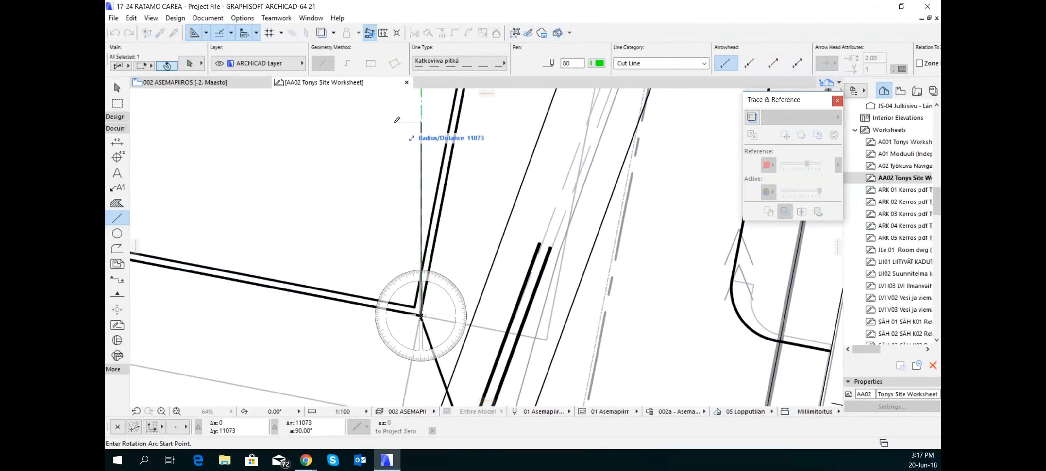
pyautogui.click(421, 132)
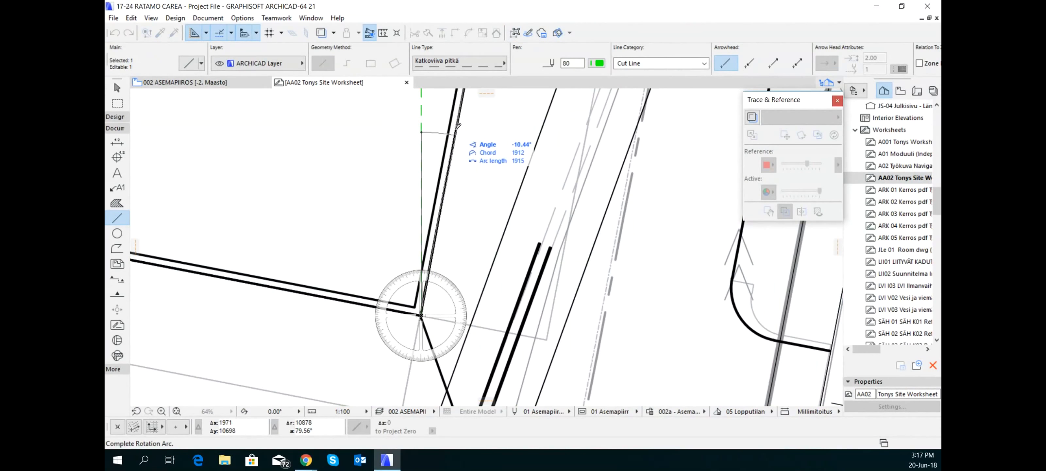
pyautogui.click(458, 127)
# Examine where the rotated line's upper end falls relative to the building's upper edge in the worksheet drawing
pyautogui.scroll(-9, 424, 208)
pyautogui.moveTo(424, 208); pyautogui.dragTo(356, 401, button='middle')
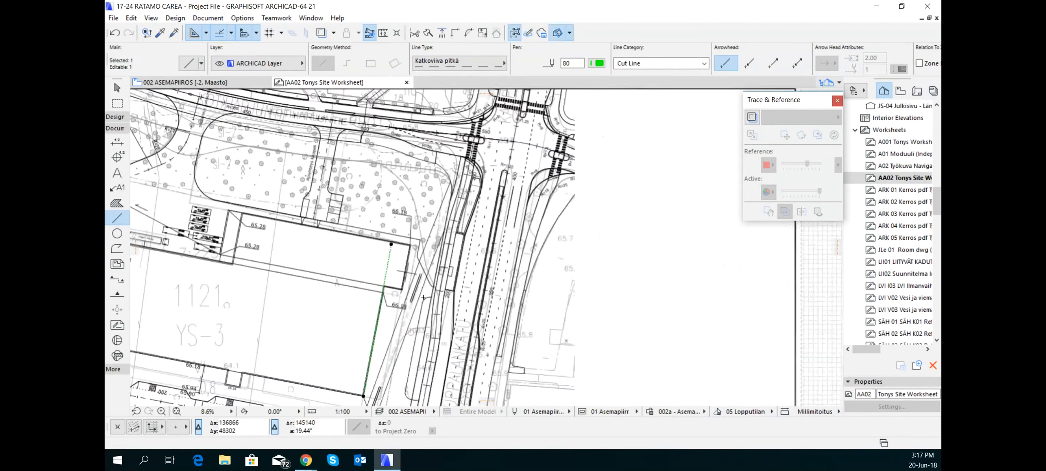
pyautogui.scroll(-5, 441, 245)
pyautogui.scroll(7, 468, 238)
pyautogui.moveTo(203, 365); pyautogui.dragTo(363, 276, button='middle')
pyautogui.scroll(-3, 364, 276)
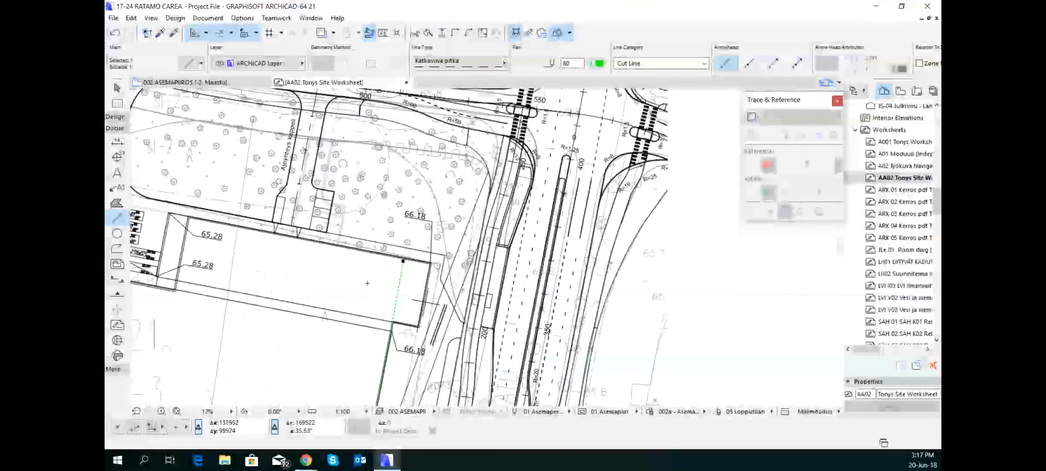
pyautogui.scroll(4, 375, 272)
pyautogui.scroll(2, 410, 253)
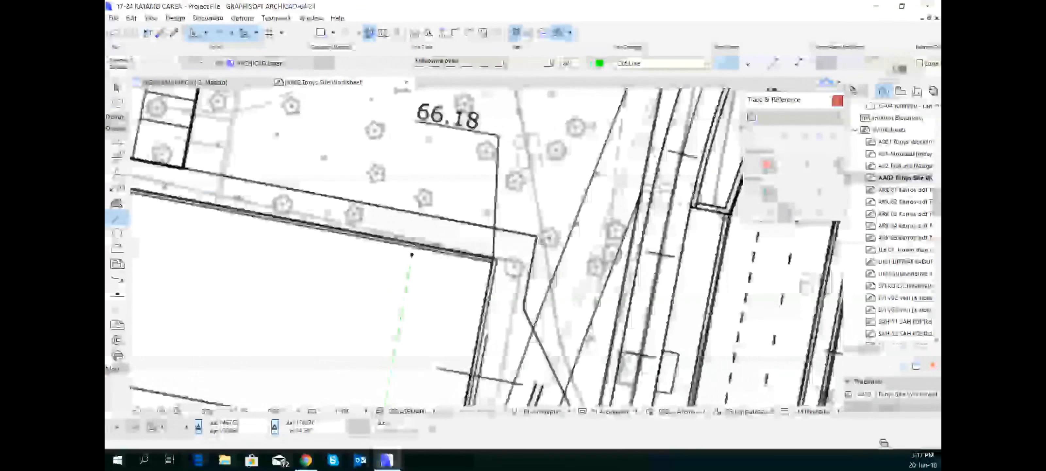
# Resize the site PDF graphically about the main building's lower-right corner, bringing its upper edge to the reference line's 65900 mm end
pyautogui.keyDown('shift'); pyautogui.click(459, 258); pyautogui.keyUp('shift')
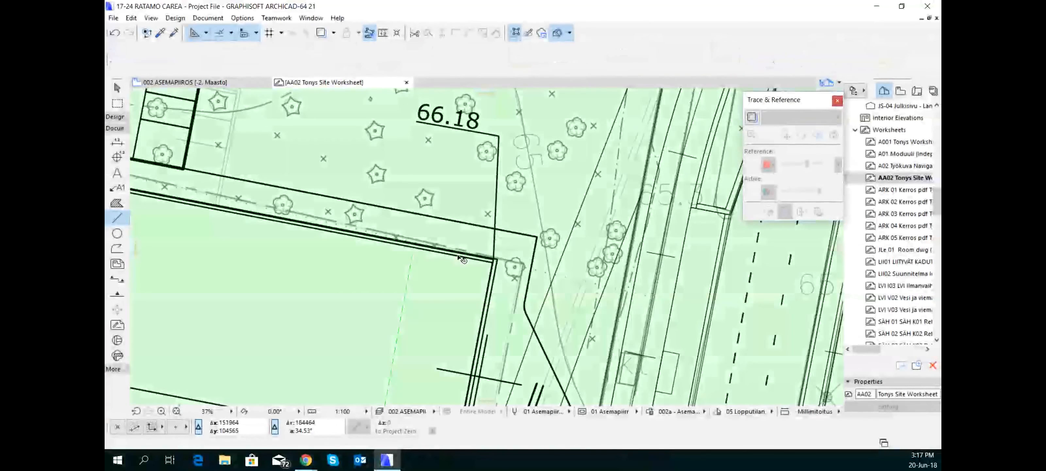
pyautogui.scroll(-5, 459, 249)
pyautogui.moveTo(459, 248); pyautogui.dragTo(433, 157, button='middle')
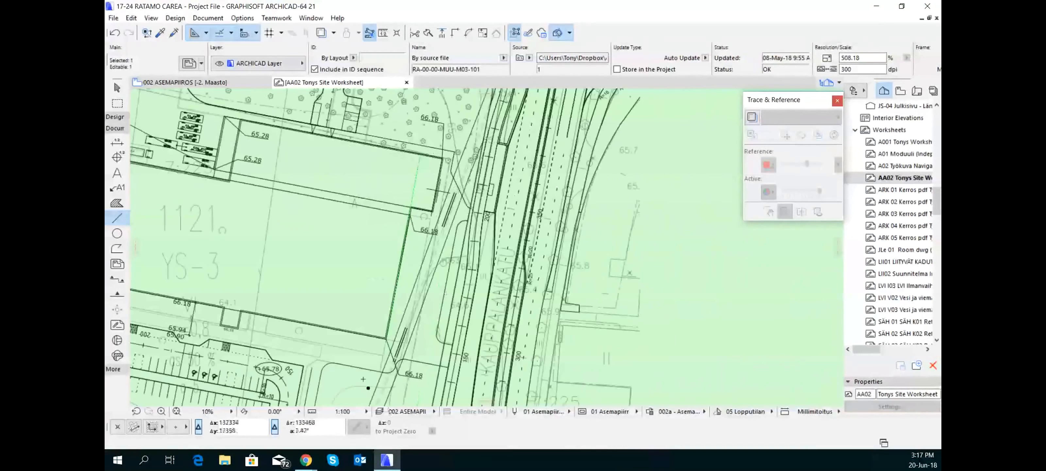
pyautogui.scroll(2, 381, 316)
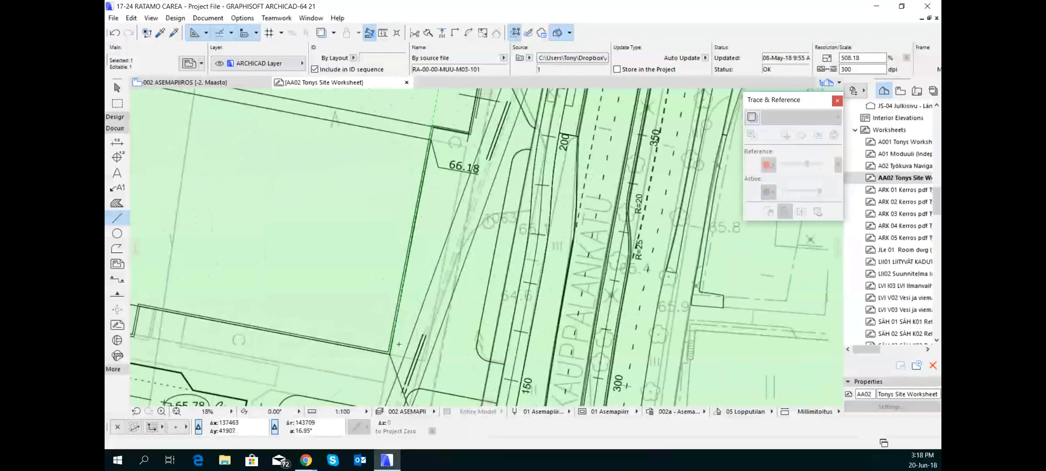
pyautogui.hotkey('ctrl', 'k')
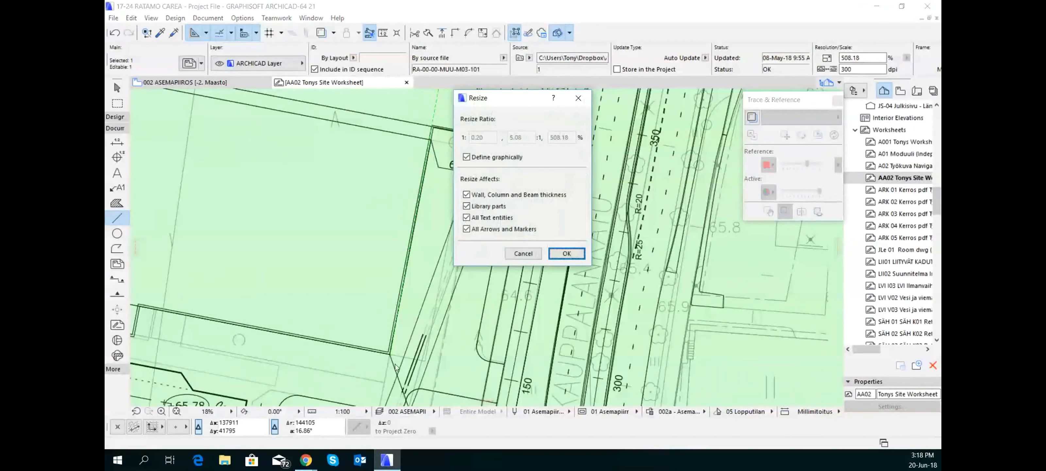
pyautogui.click(566, 253)
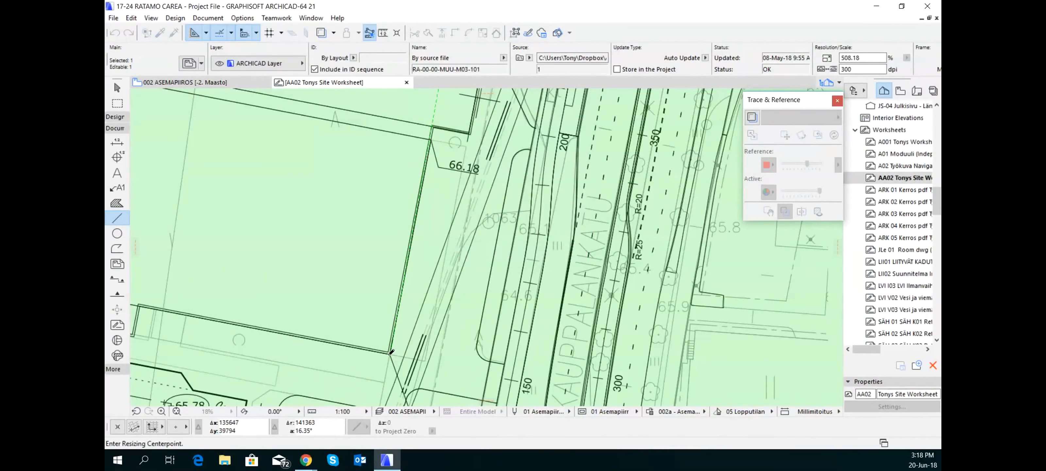
pyautogui.click(390, 354)
pyautogui.scroll(-2, 416, 243)
pyautogui.moveTo(415, 243); pyautogui.dragTo(427, 371, button='middle')
pyautogui.scroll(4, 455, 205)
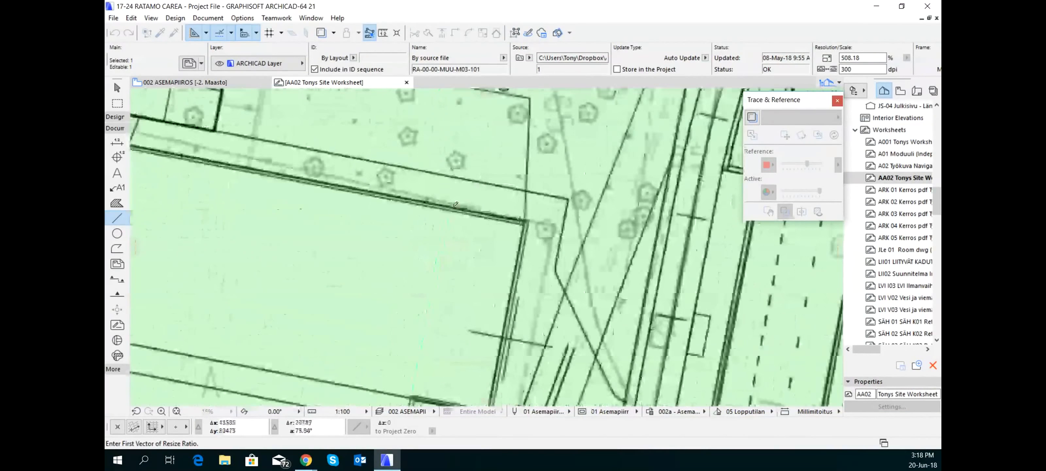
pyautogui.scroll(5, 456, 204)
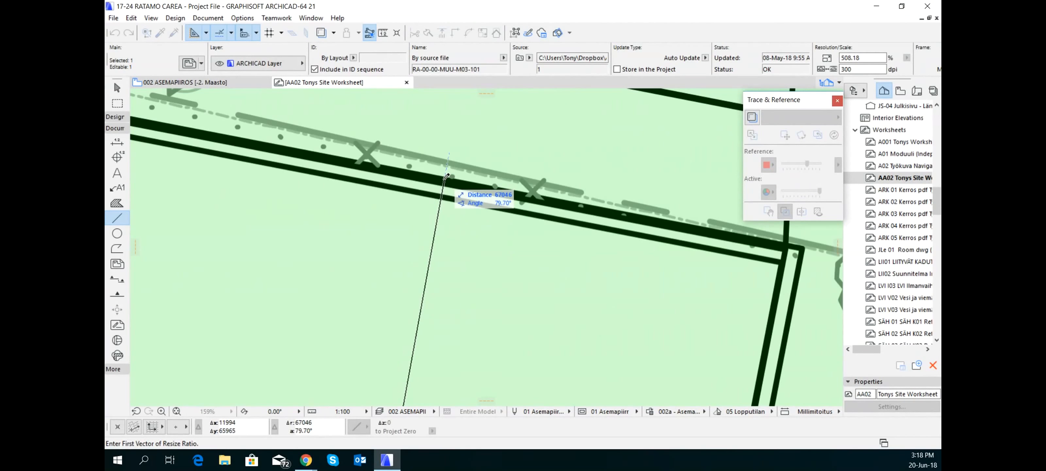
pyautogui.click(445, 179)
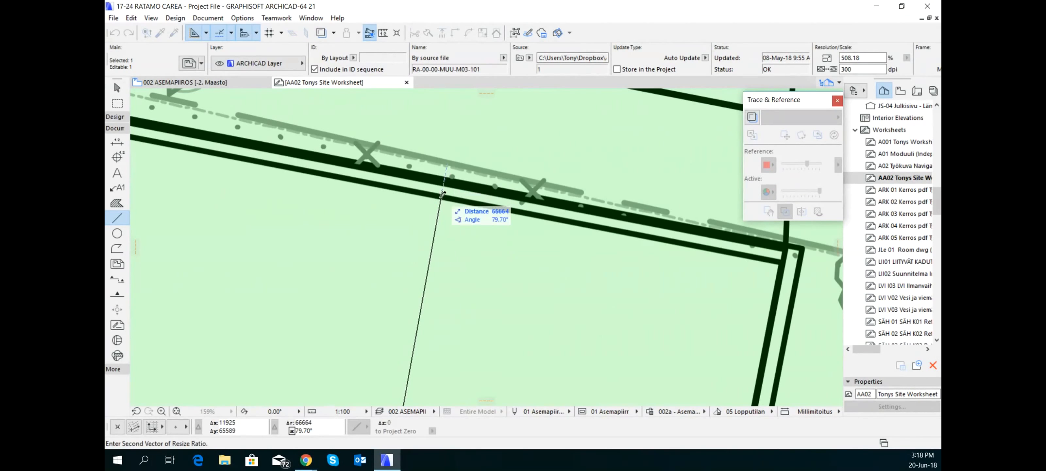
pyautogui.click(439, 223)
pyautogui.scroll(-8, 438, 223)
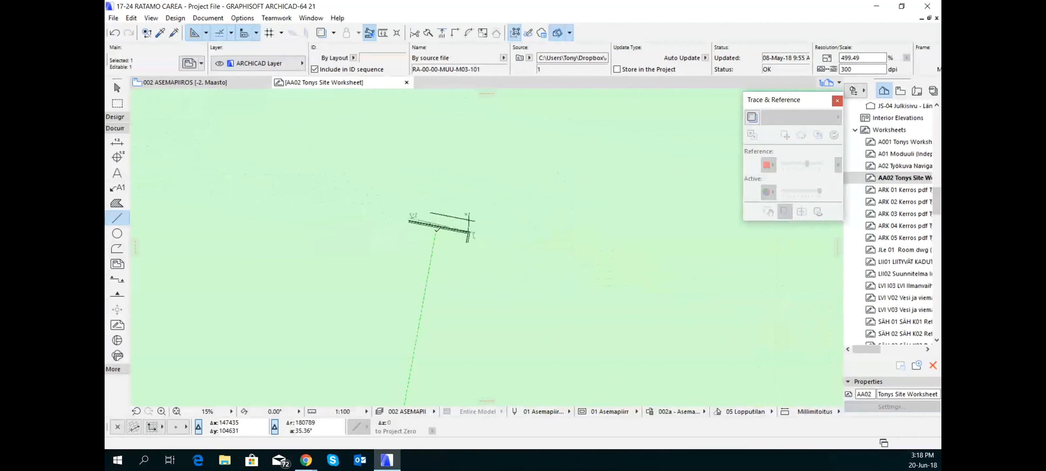
pyautogui.scroll(-3, 515, 259)
pyautogui.press('Escape')
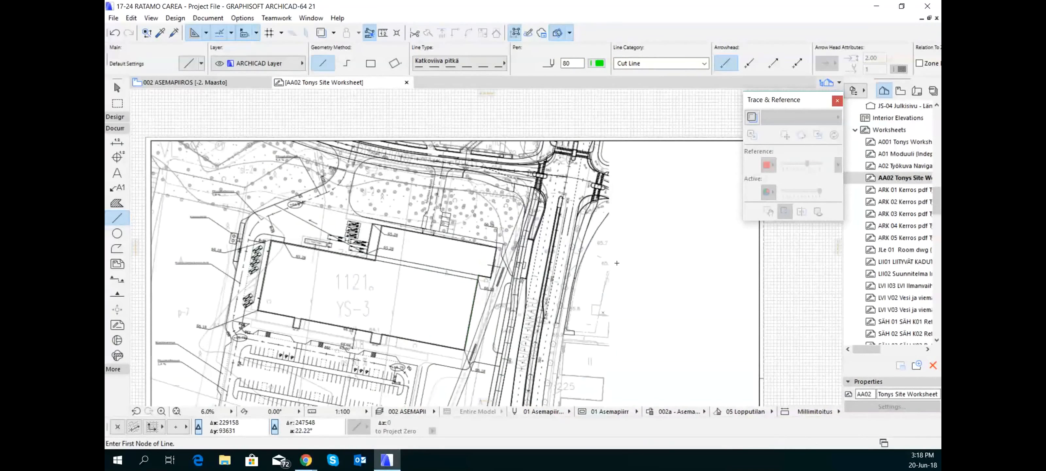
# Switch to the 002 ASEMAPIIROS plan and examine how the resized reference matches the buildings, roads and parking area
pyautogui.click(209, 84)
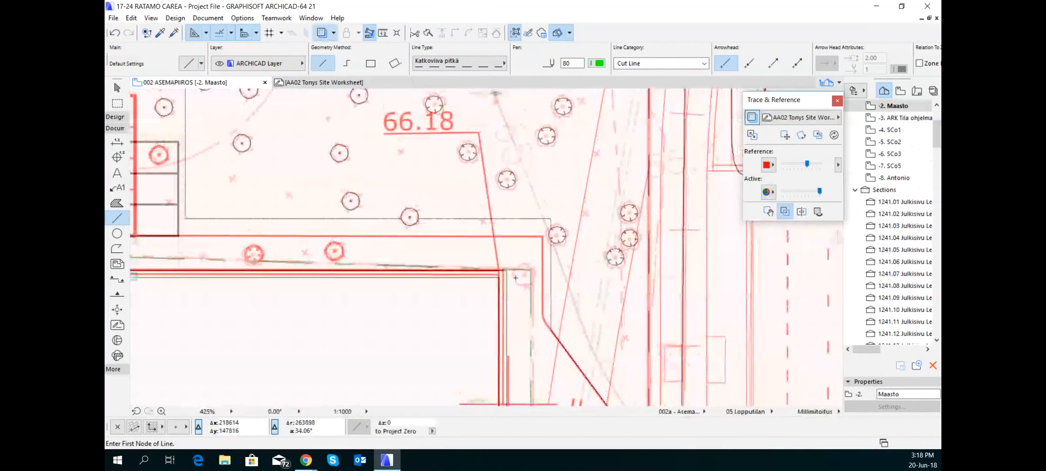
pyautogui.scroll(-4, 568, 228)
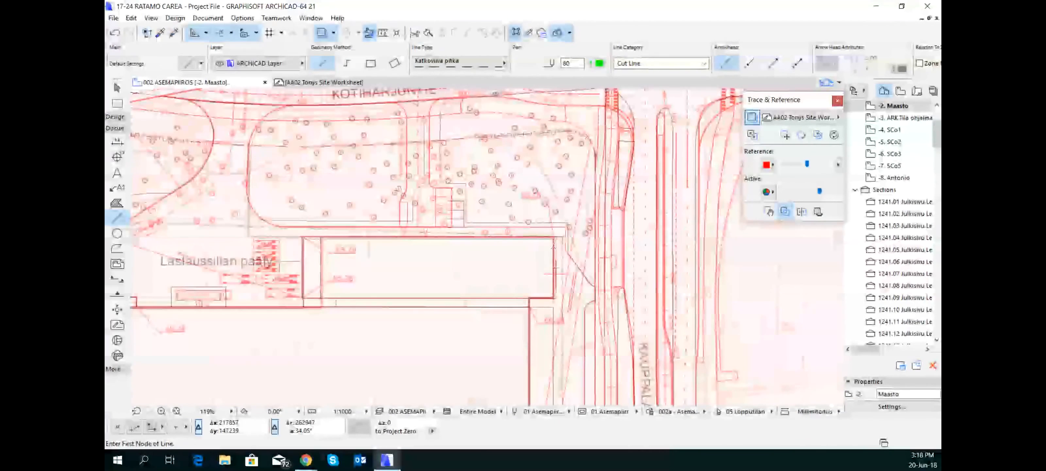
pyautogui.scroll(-2, 523, 274)
pyautogui.moveTo(499, 306); pyautogui.dragTo(629, 229, button='middle')
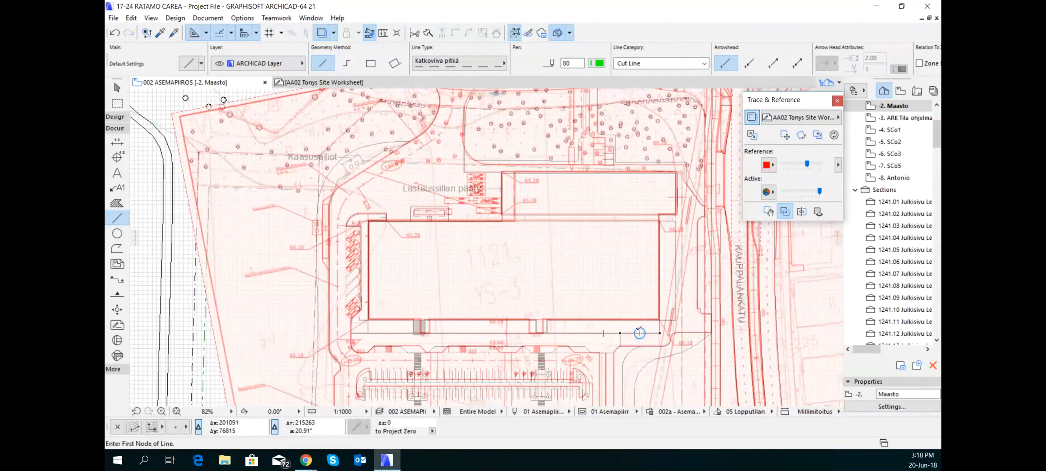
pyautogui.scroll(-3, 532, 297)
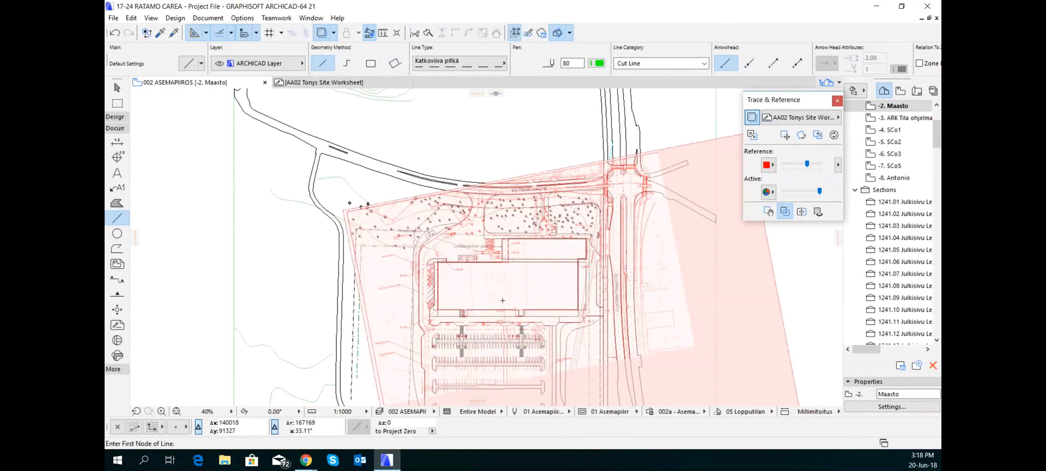
pyautogui.moveTo(530, 299); pyautogui.dragTo(419, 250, button='middle')
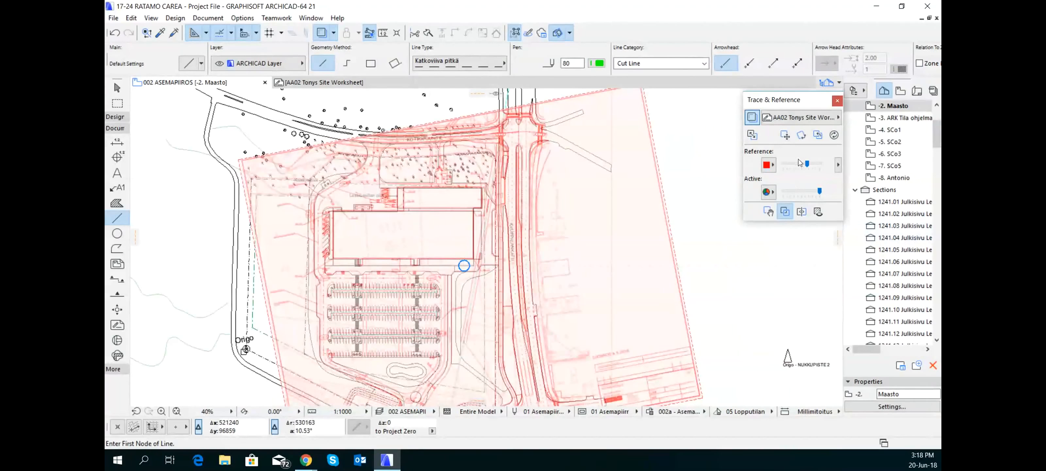
# Lower the display intensity of both the trace reference and the active content, and turn on the comparison splitter
pyautogui.moveTo(806, 164)
pyautogui.mouseDown()
pyautogui.moveTo(786, 168)
pyautogui.moveTo(798, 164)
pyautogui.mouseUp()
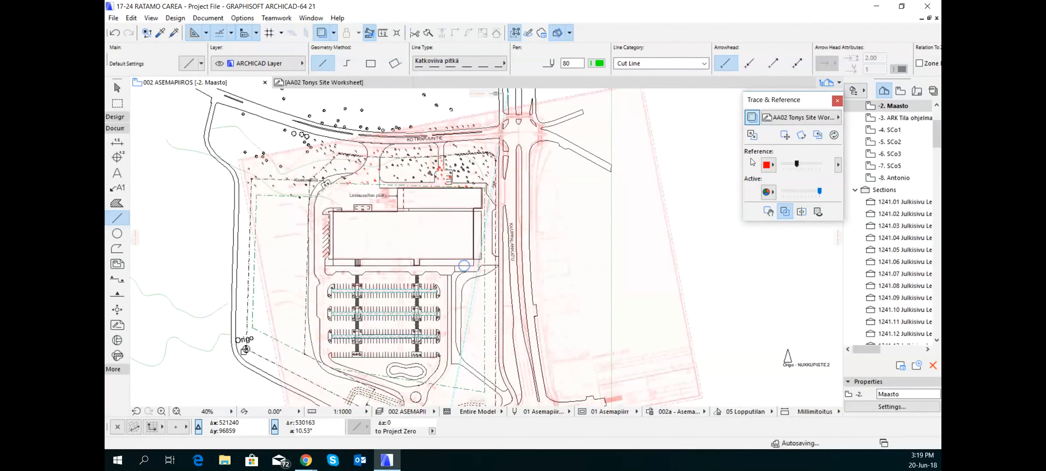
pyautogui.click(769, 166)
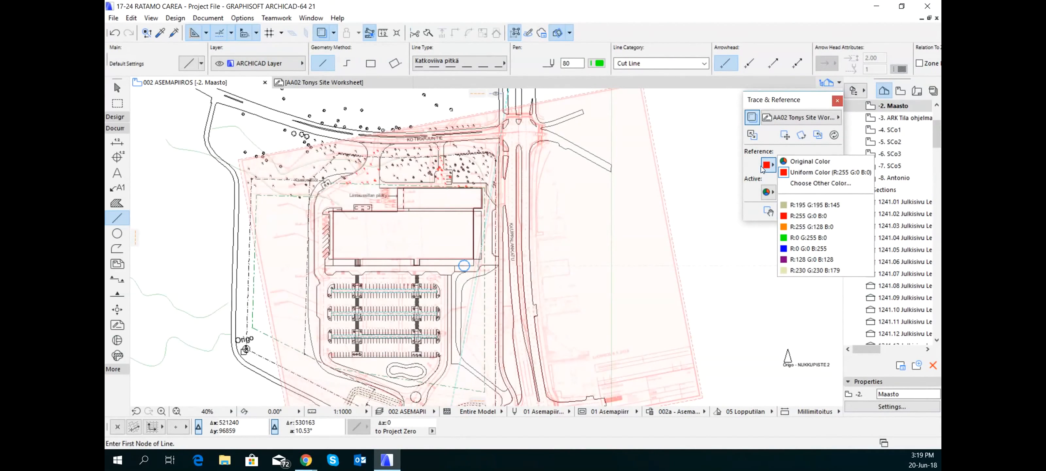
pyautogui.click(763, 168)
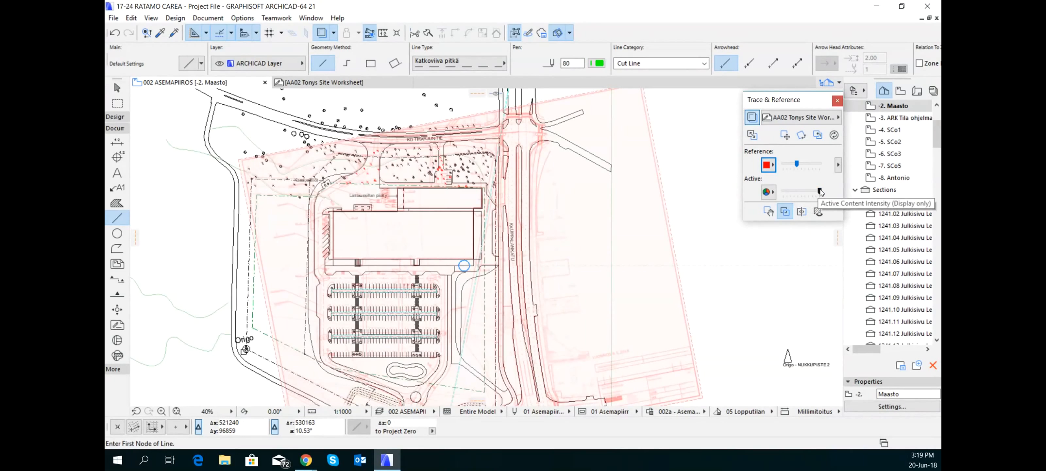
pyautogui.moveTo(821, 191)
pyautogui.mouseDown()
pyautogui.moveTo(786, 198)
pyautogui.moveTo(824, 196)
pyautogui.moveTo(814, 197)
pyautogui.mouseUp()
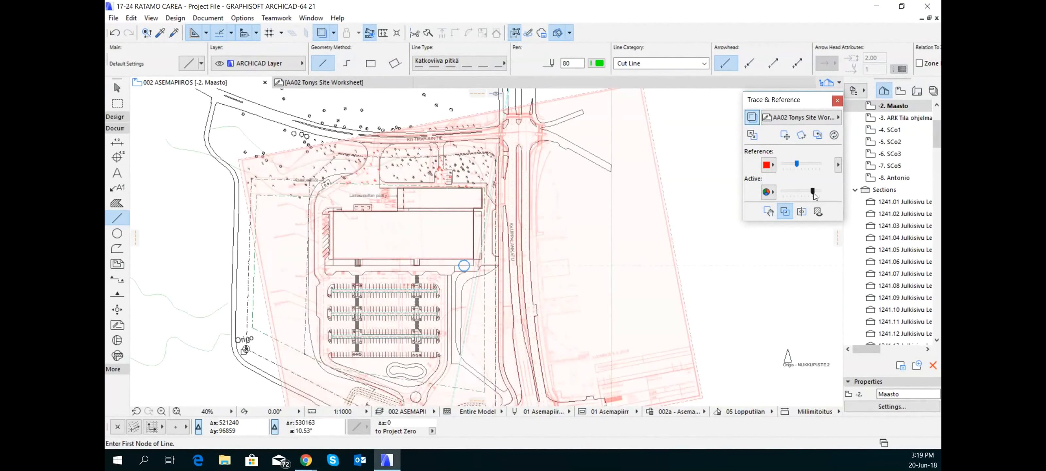
pyautogui.moveTo(814, 196); pyautogui.dragTo(805, 197)
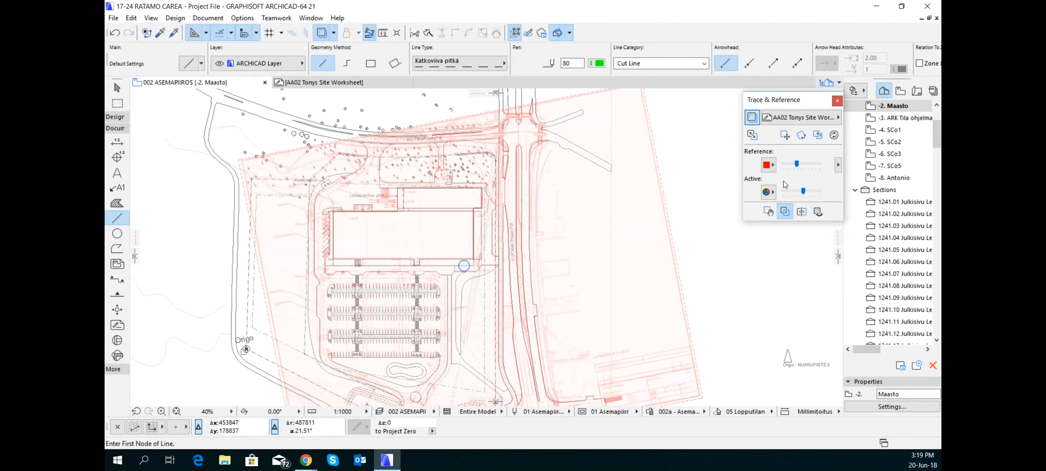
pyautogui.click(801, 211)
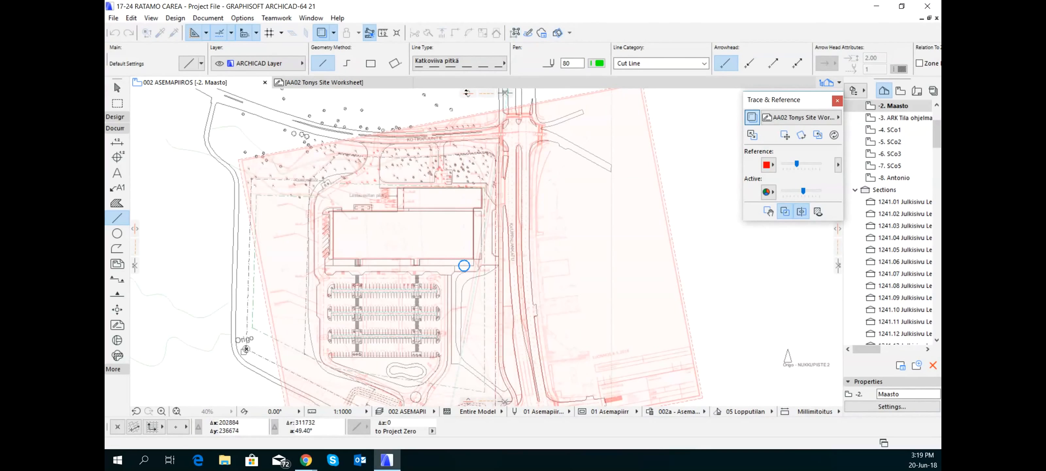
pyautogui.moveTo(468, 94)
pyautogui.mouseDown()
pyautogui.moveTo(457, 180)
pyautogui.moveTo(465, 101)
pyautogui.moveTo(471, 172)
pyautogui.moveTo(489, 191)
pyautogui.moveTo(520, 326)
pyautogui.moveTo(508, 79)
pyautogui.mouseUp()
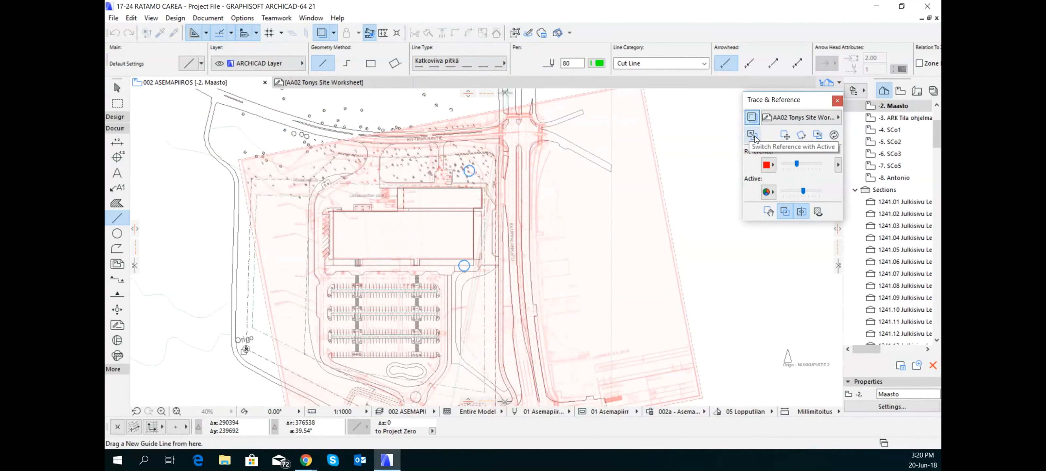
# Switch the reference with the active view and select the site PDF drawing in the worksheet
pyautogui.click(755, 138)
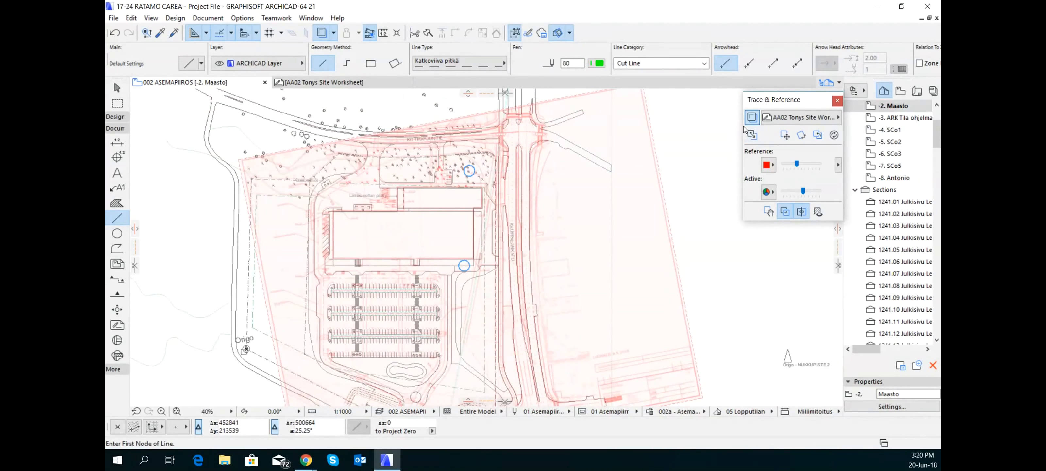
pyautogui.click(751, 138)
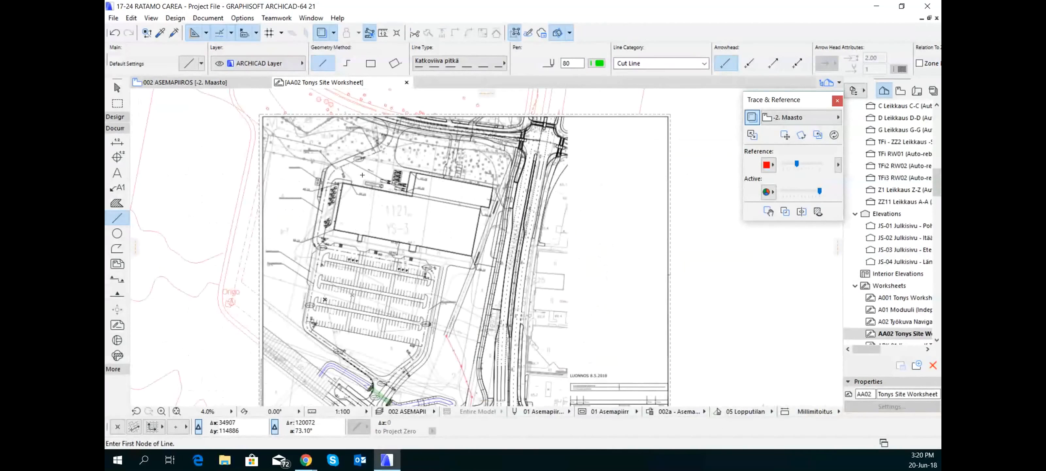
pyautogui.scroll(-2, 353, 167)
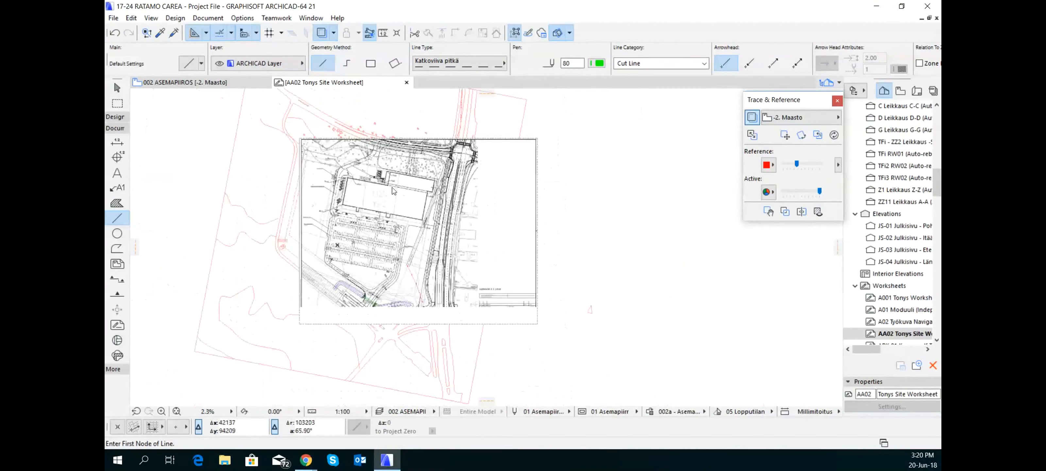
pyautogui.keyDown('shift'); pyautogui.click(536, 143); pyautogui.keyUp('shift')
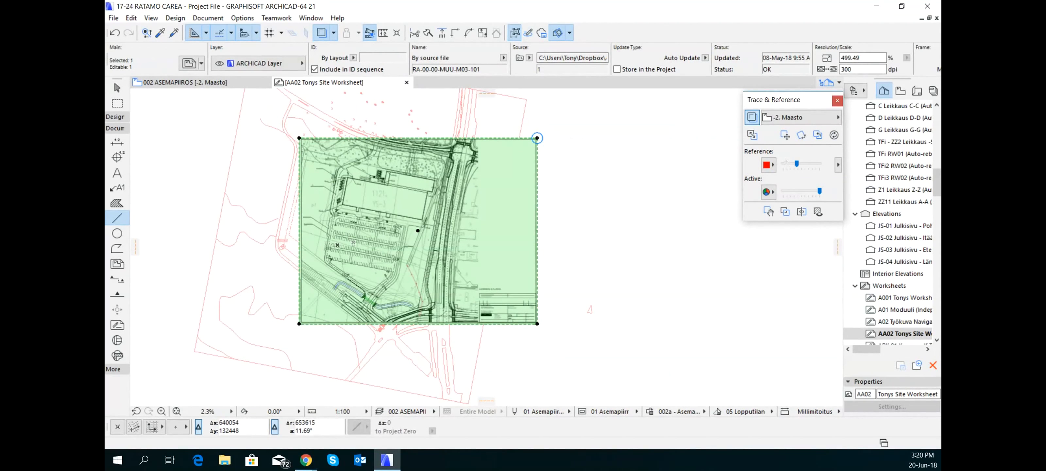
# Switch the reference back with the active view, and open the A001 worksheet with its whole content fitted in view
pyautogui.click(752, 135)
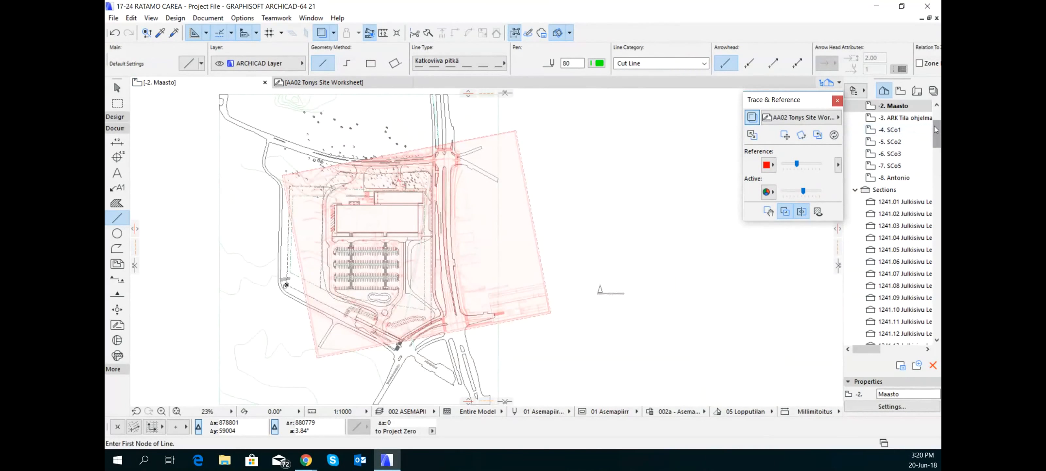
pyautogui.moveTo(935, 127); pyautogui.dragTo(934, 188)
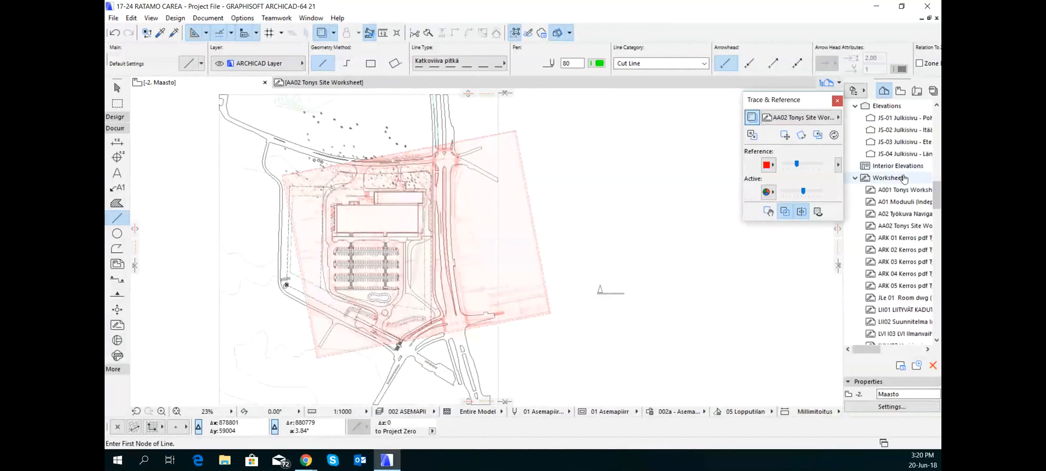
pyautogui.click(905, 190)
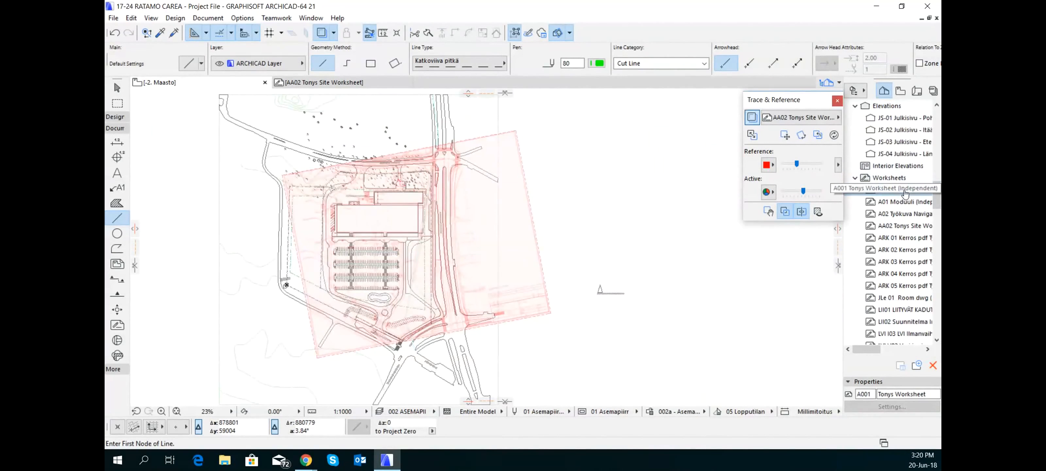
pyautogui.doubleClick(905, 193)
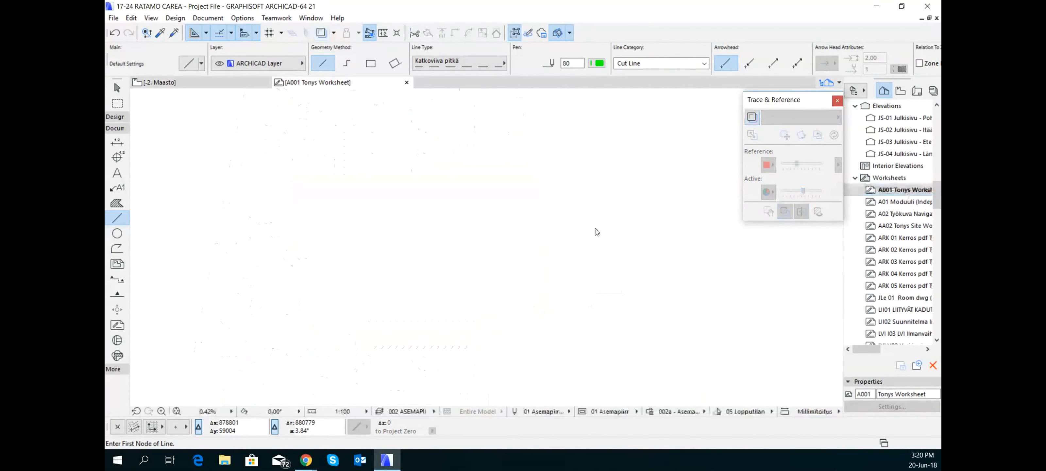
pyautogui.click(178, 411)
pyautogui.click(177, 411)
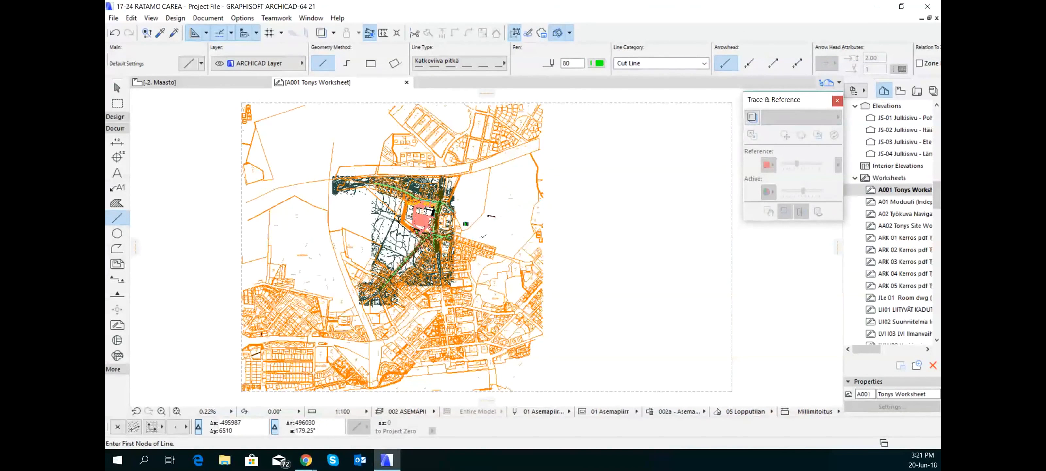
# Place RA-00-00-LIIK-M03-101.dwg as an external drawing in the A001 worksheet, with one drawing unit set to 1 meter
pyautogui.scroll(-3, 498, 240)
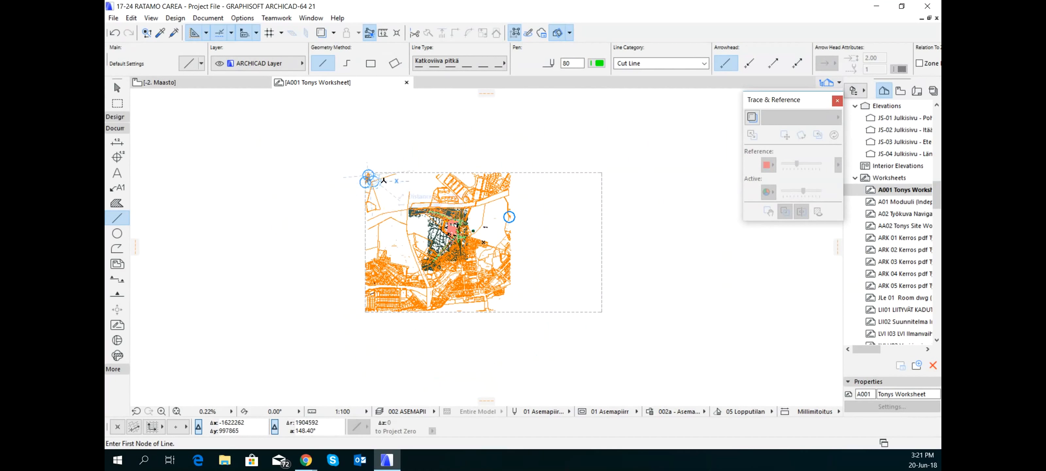
pyautogui.click(114, 19)
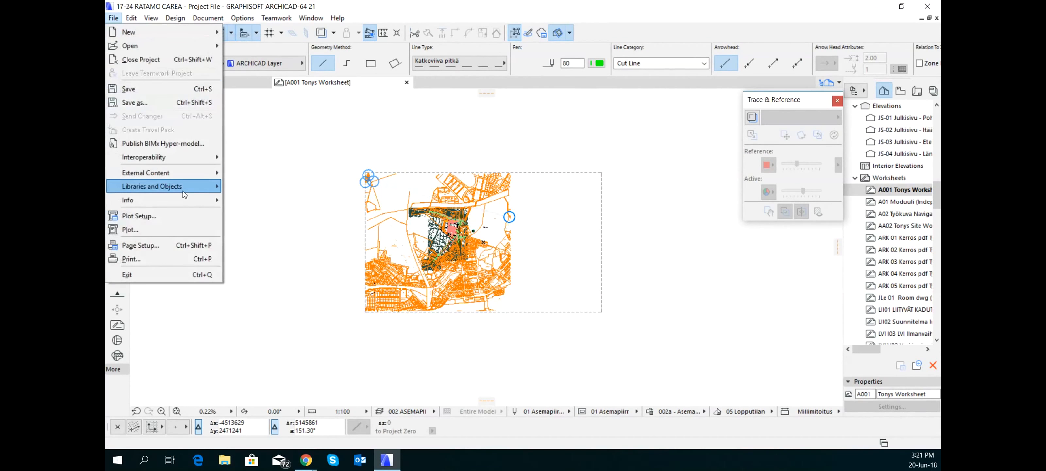
pyautogui.moveTo(183, 190)
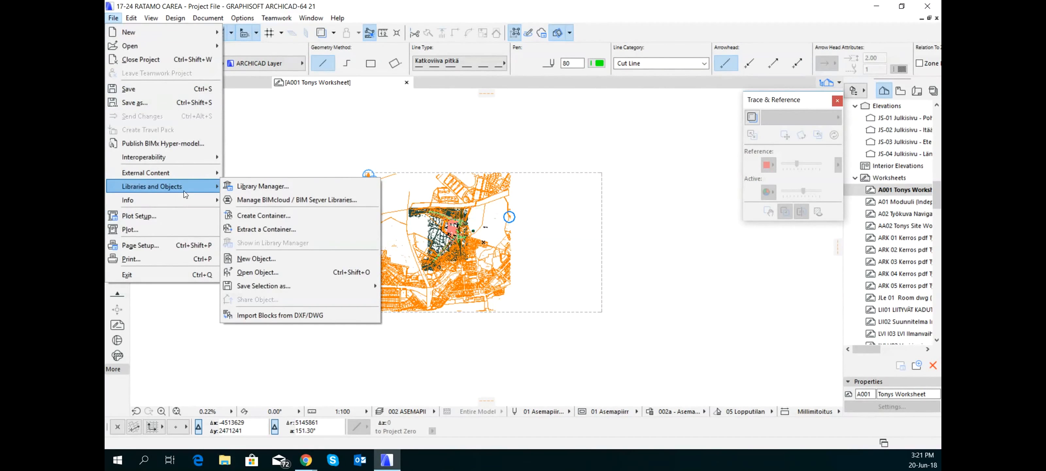
pyautogui.moveTo(206, 176)
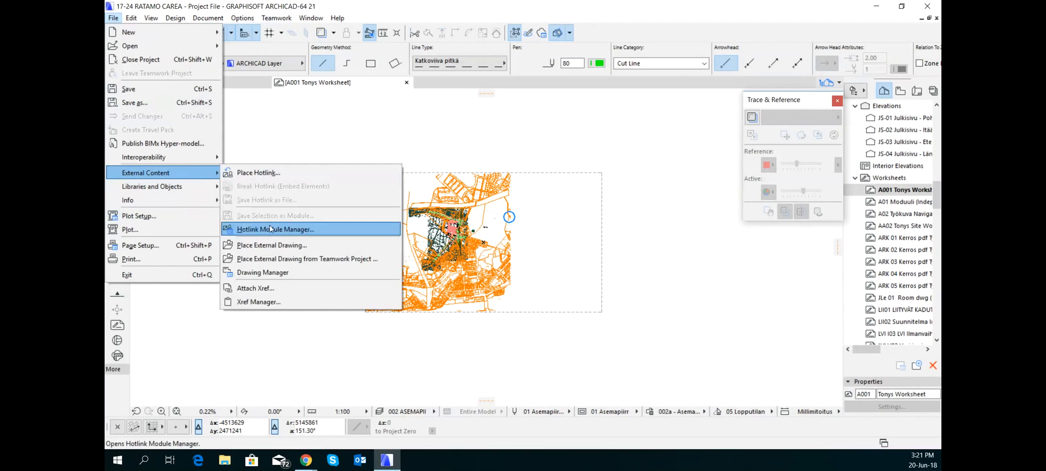
pyautogui.click(293, 247)
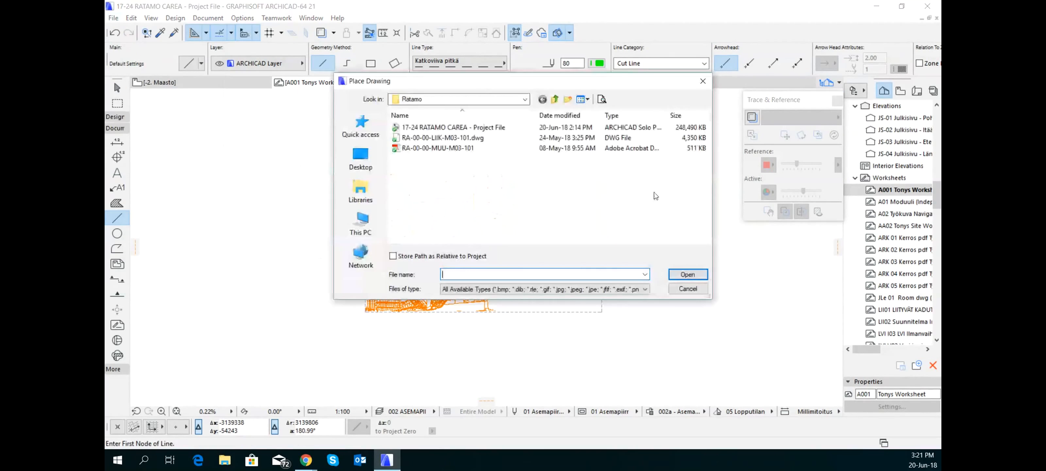
pyautogui.click(433, 139)
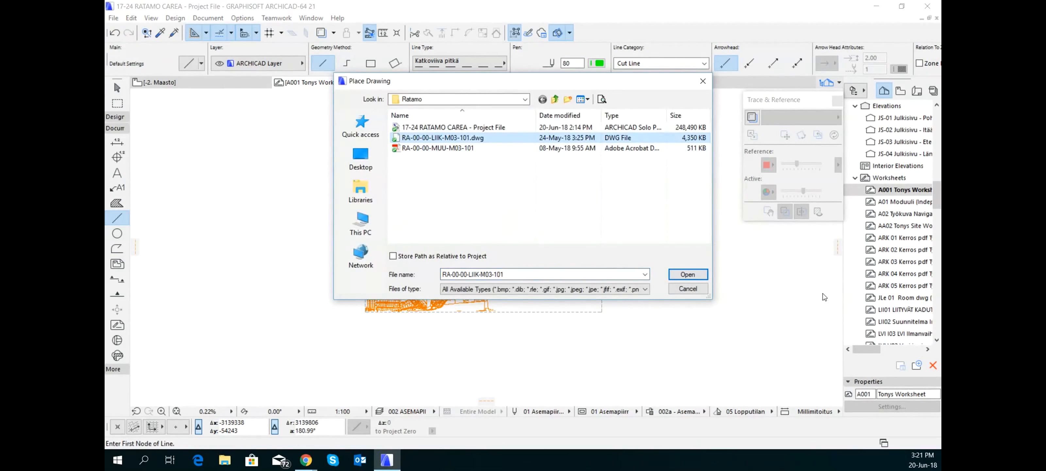
pyautogui.click(690, 275)
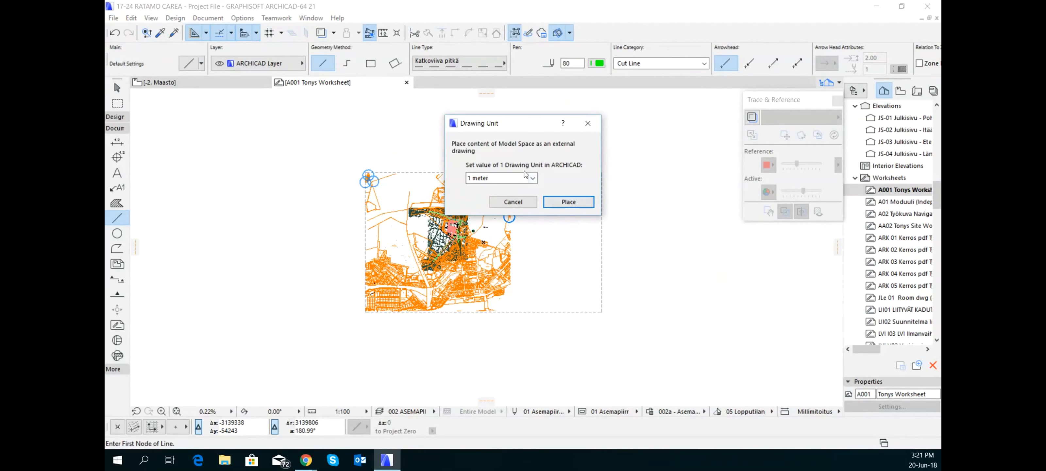
pyautogui.click(575, 202)
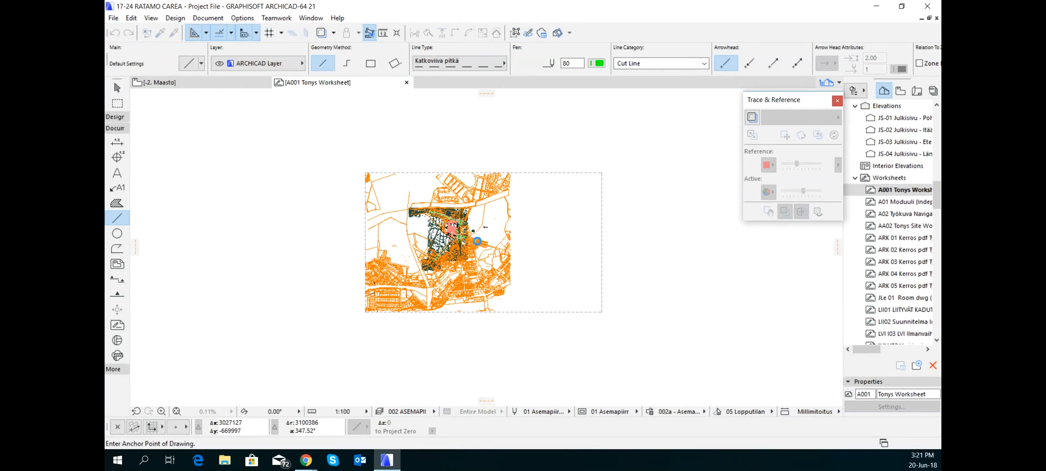
pyautogui.scroll(-2, 679, 260)
pyautogui.scroll(-2, 488, 129)
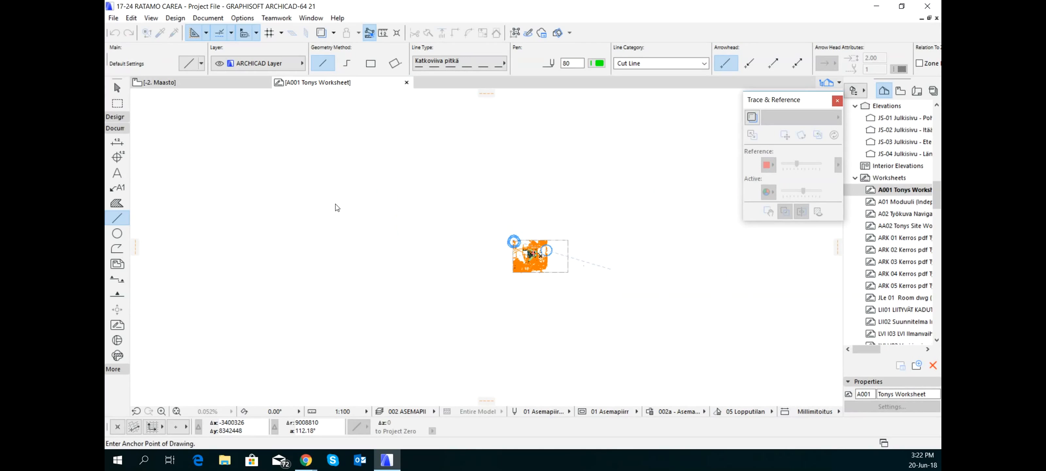
pyautogui.click(180, 412)
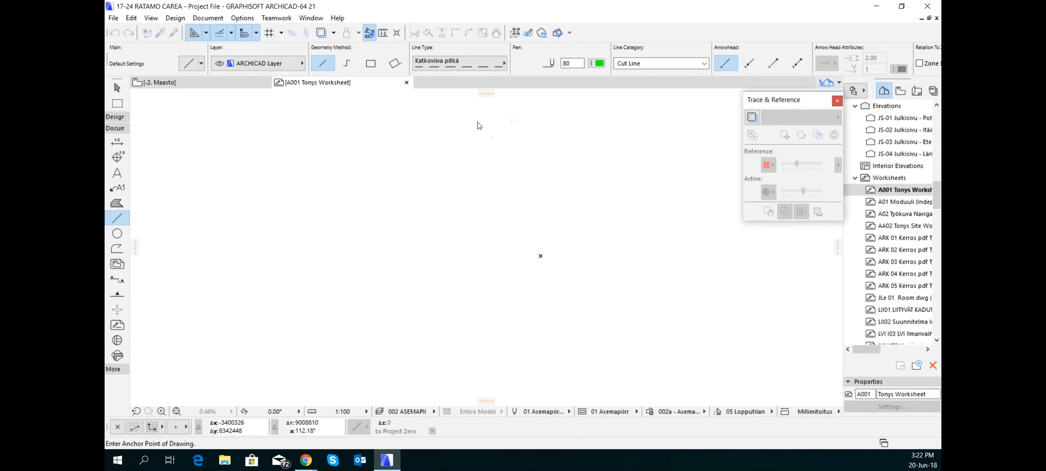
pyautogui.click(480, 138)
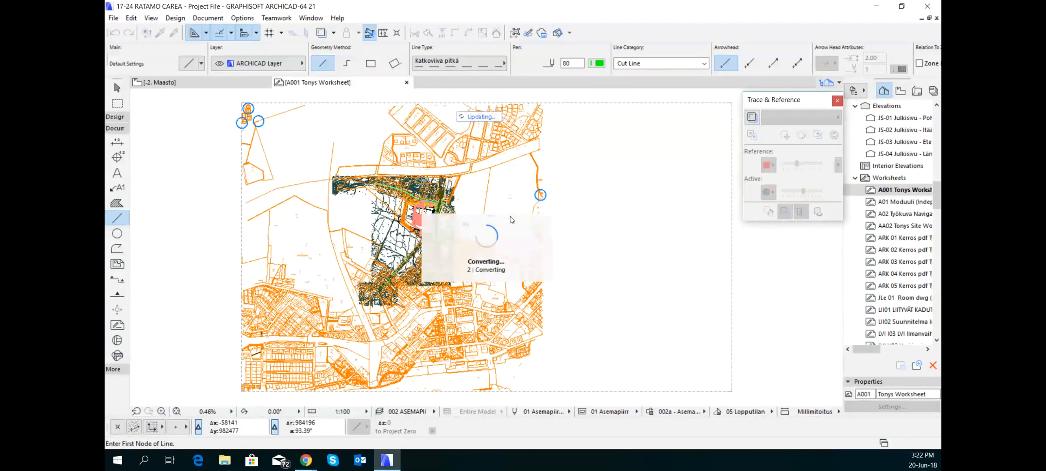
# Cancel the accidentally started line and delete the newly placed duplicate of the site drawing
pyautogui.click(510, 216)
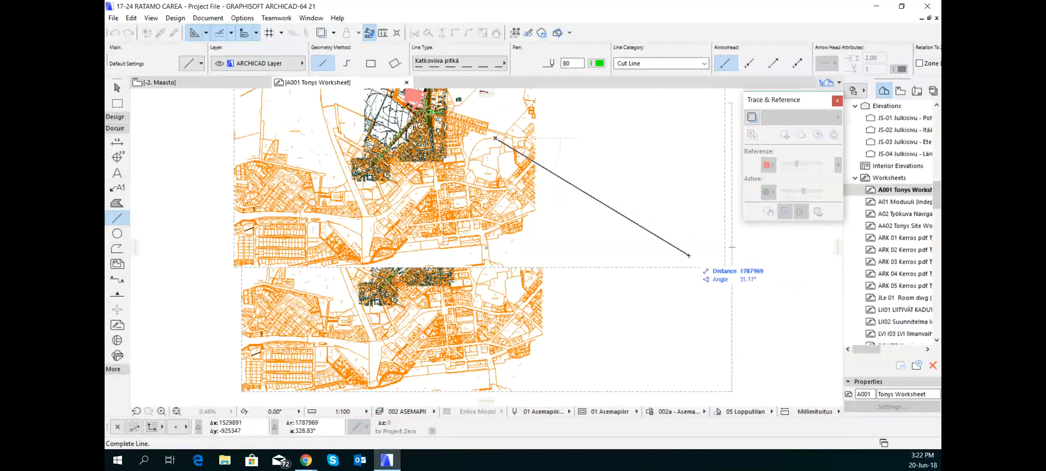
pyautogui.press('Escape')
pyautogui.press('Escape')
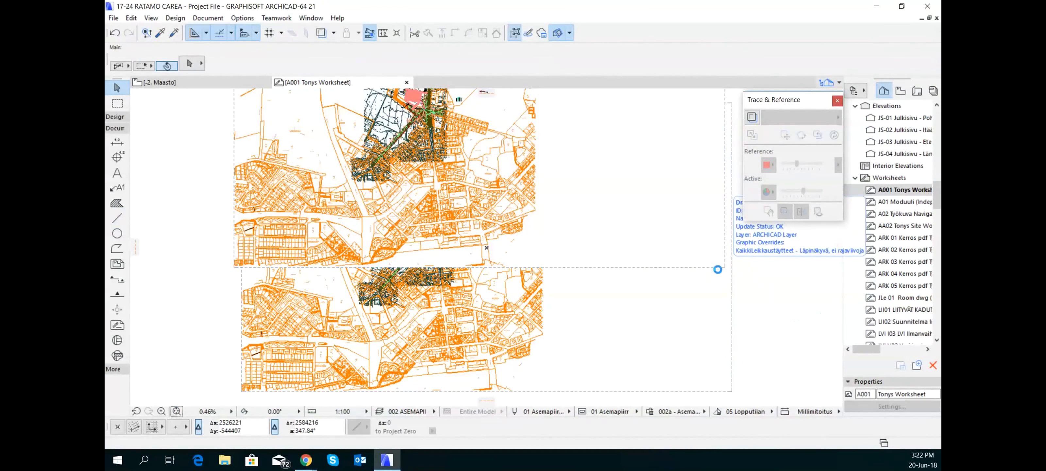
pyautogui.click(725, 267)
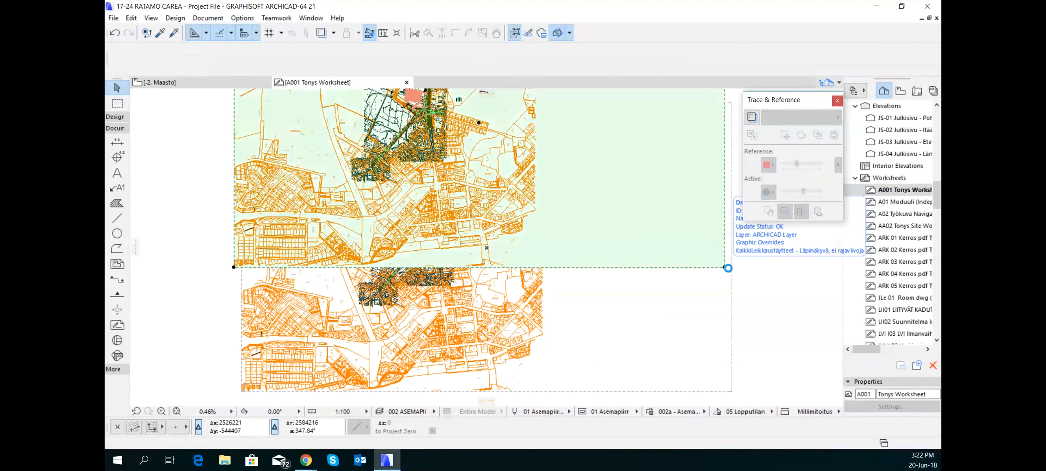
pyautogui.press('Delete')
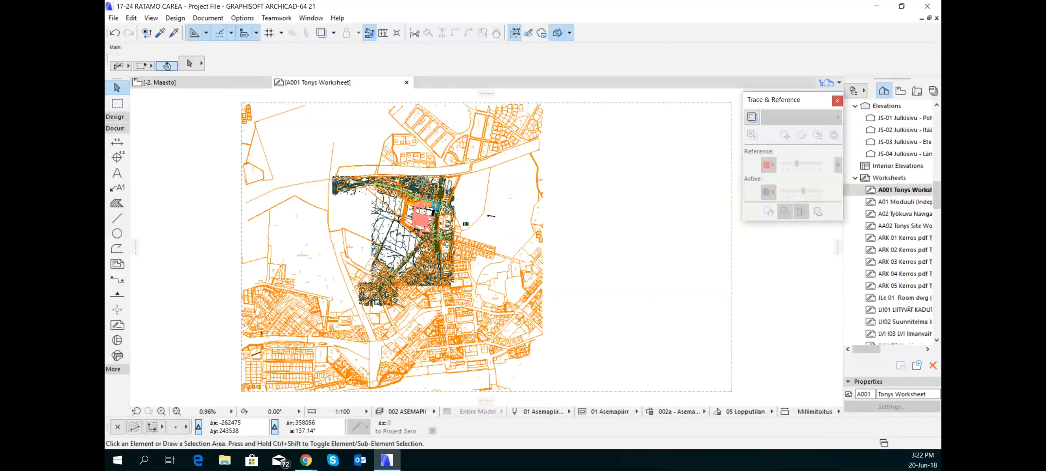
# Select the remaining site drawing at the building outline beside plot 1084 and open its list of embedded layers
pyautogui.scroll(3, 436, 205)
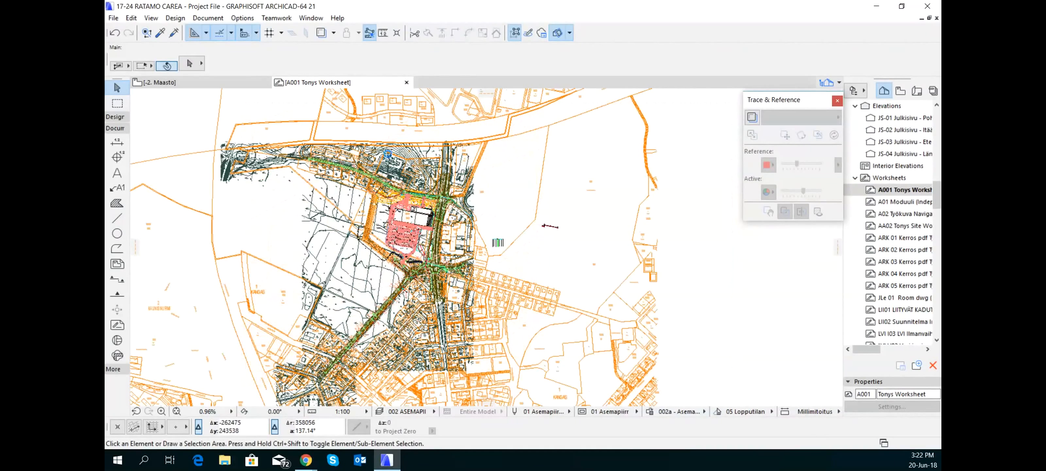
pyautogui.scroll(3, 382, 155)
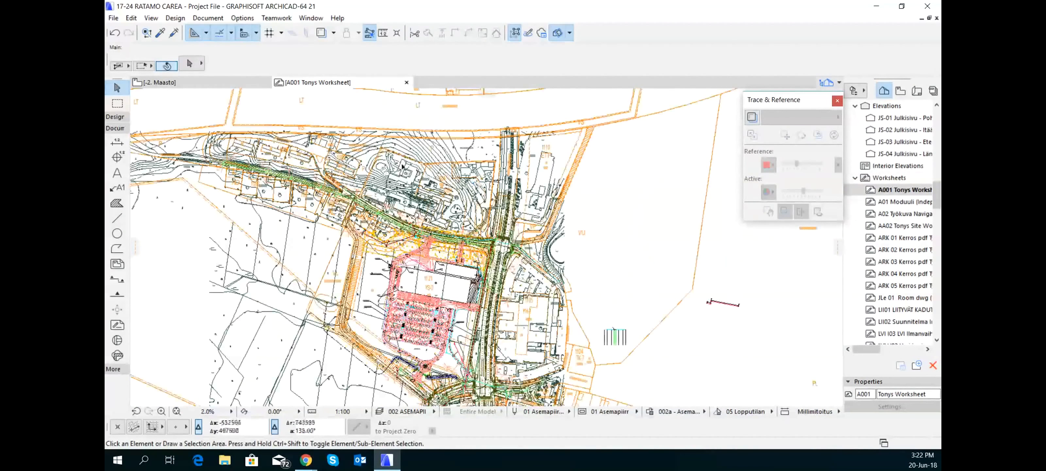
pyautogui.scroll(3, 402, 165)
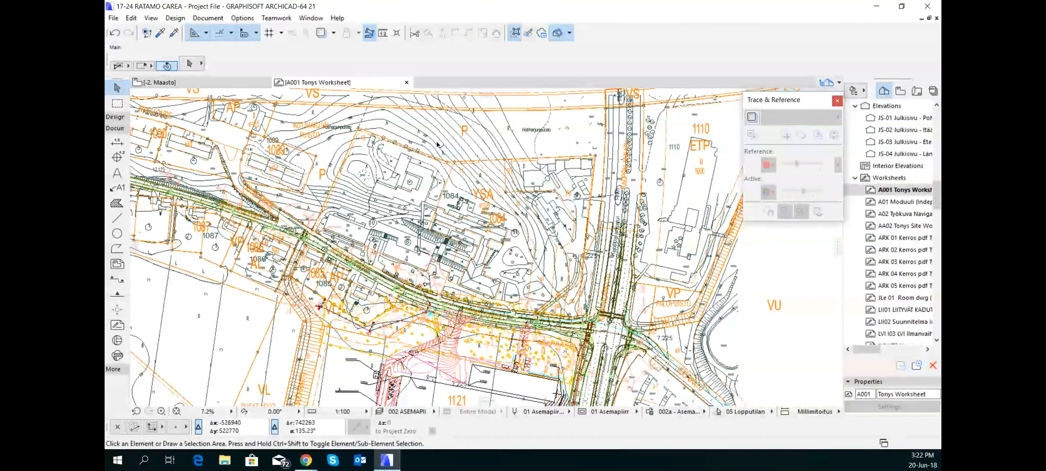
pyautogui.scroll(3, 442, 155)
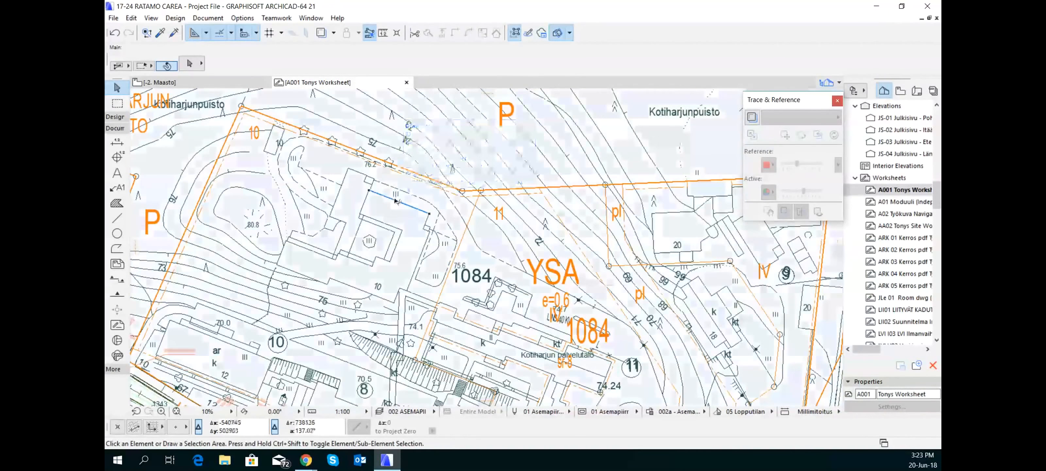
pyautogui.moveTo(395, 199)
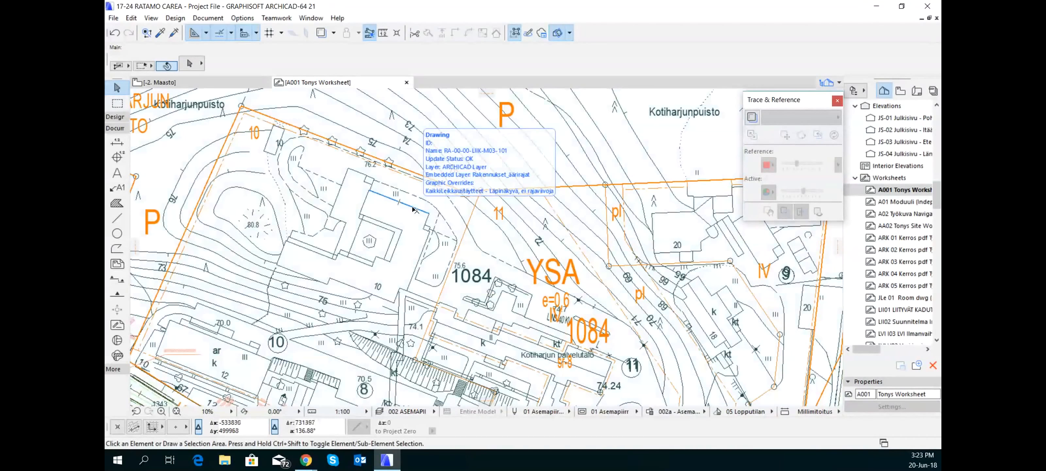
pyautogui.click(414, 209)
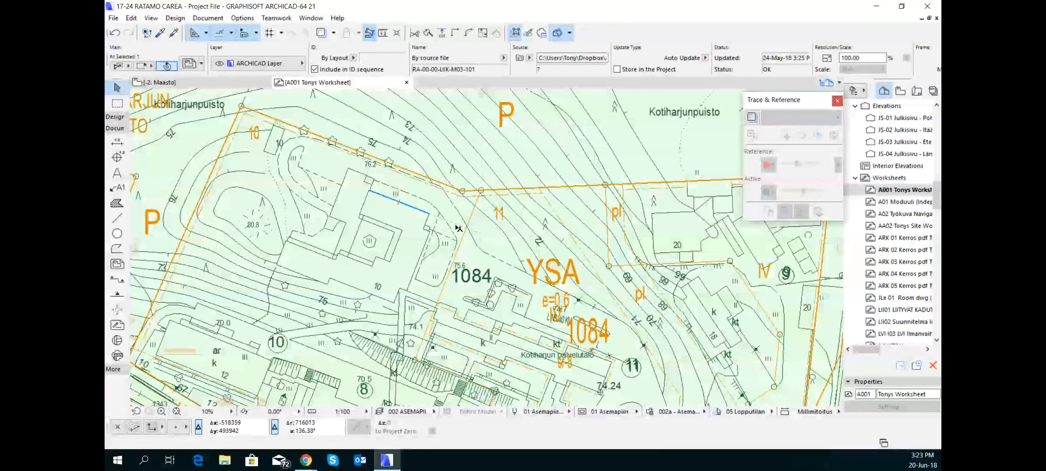
pyautogui.hotkey('ctrl', 't')
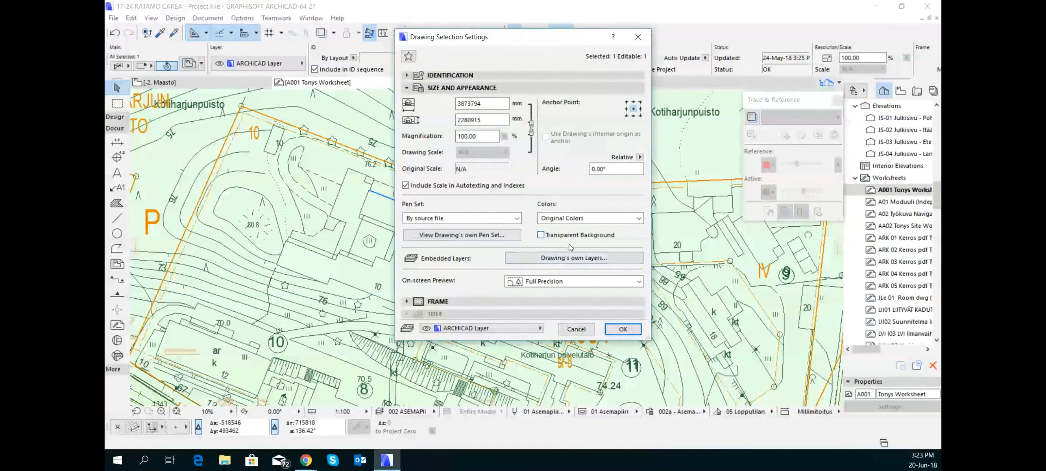
pyautogui.click(594, 259)
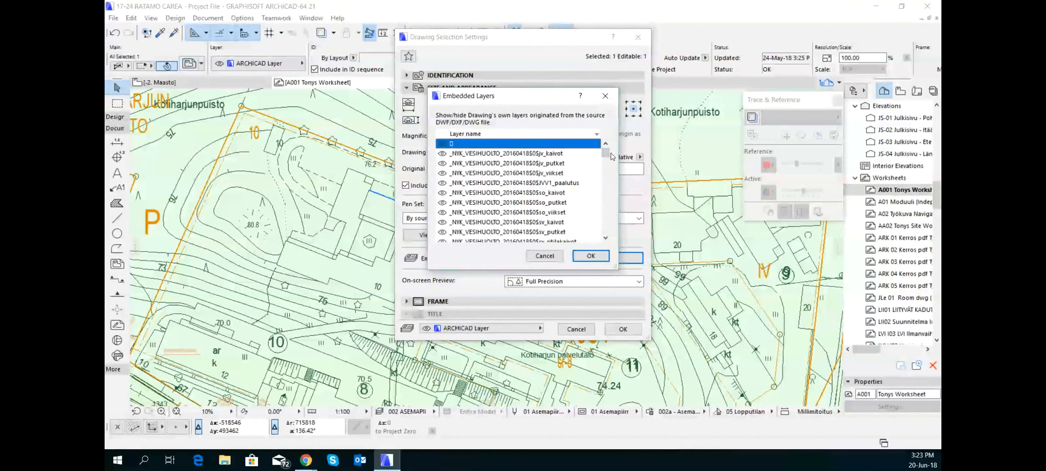
# Hide the site drawing's embedded layer Rakennukset_äärirajat and apply the drawing settings
pyautogui.moveTo(609, 156); pyautogui.dragTo(590, 214)
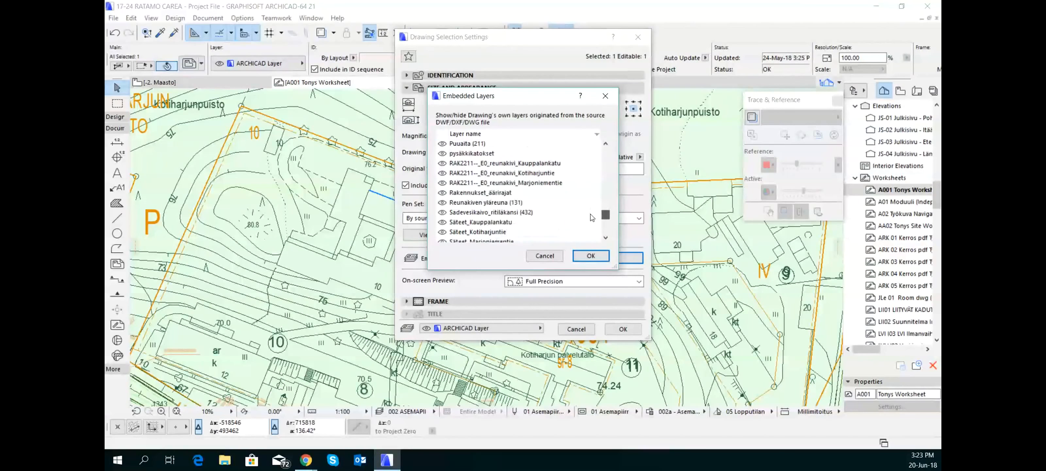
pyautogui.click(440, 193)
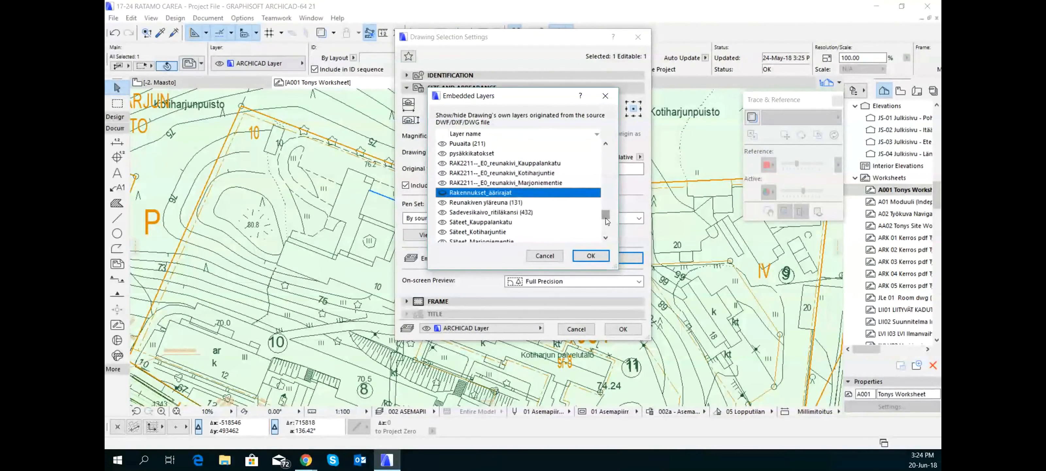
pyautogui.moveTo(605, 215); pyautogui.dragTo(605, 209)
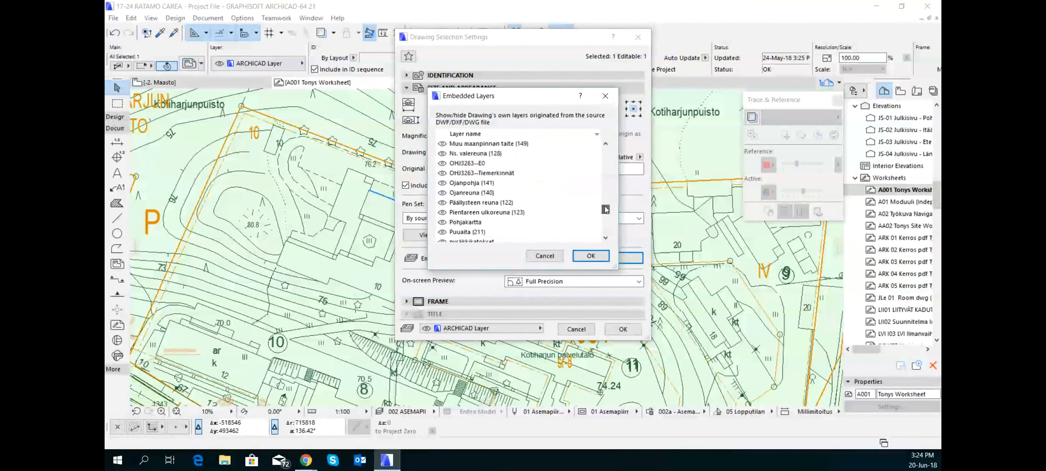
pyautogui.click(591, 256)
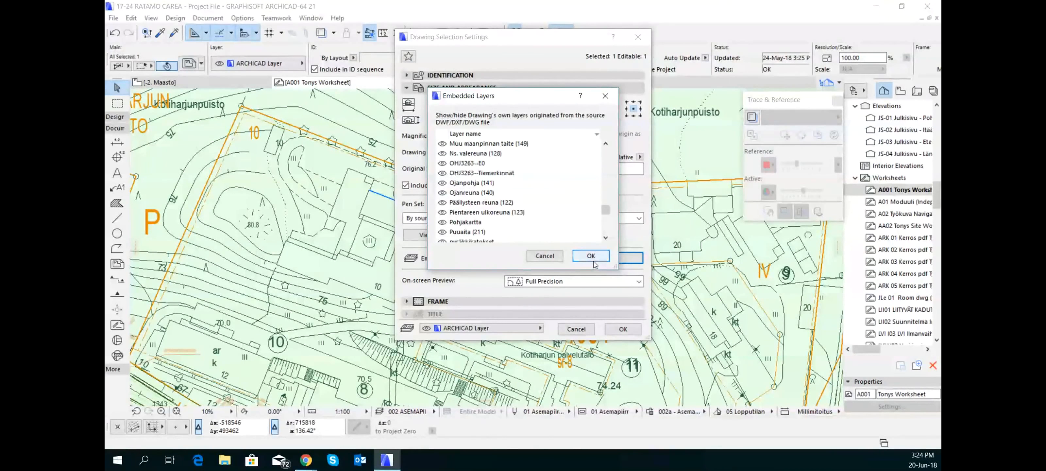
pyautogui.click(624, 329)
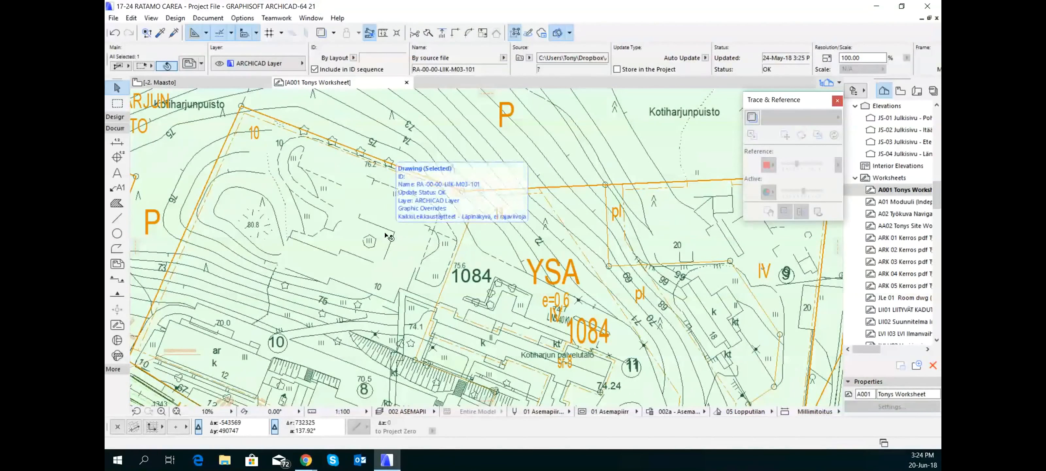
# Select the site drawing at the tree symbols along Kauppalankatu and open its list of embedded layers
pyautogui.scroll(-3, 387, 236)
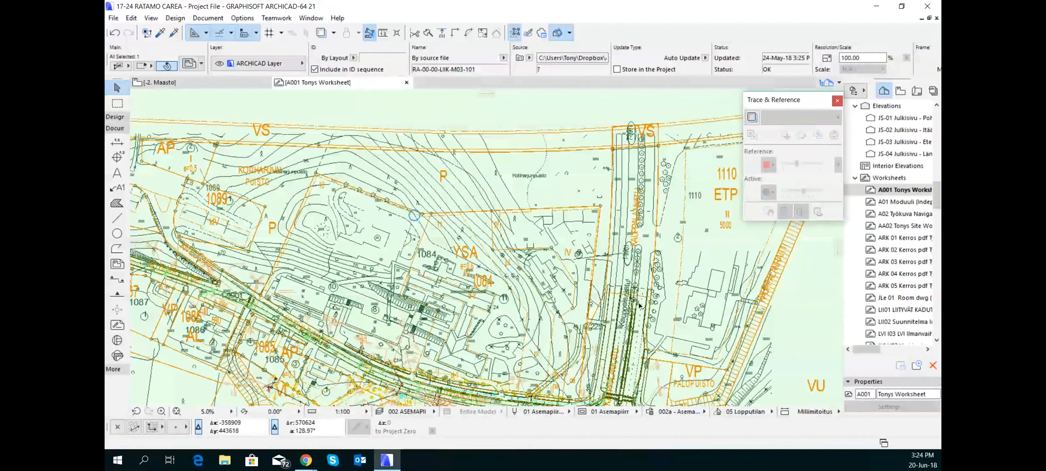
pyautogui.scroll(2, 641, 310)
pyautogui.scroll(2, 641, 309)
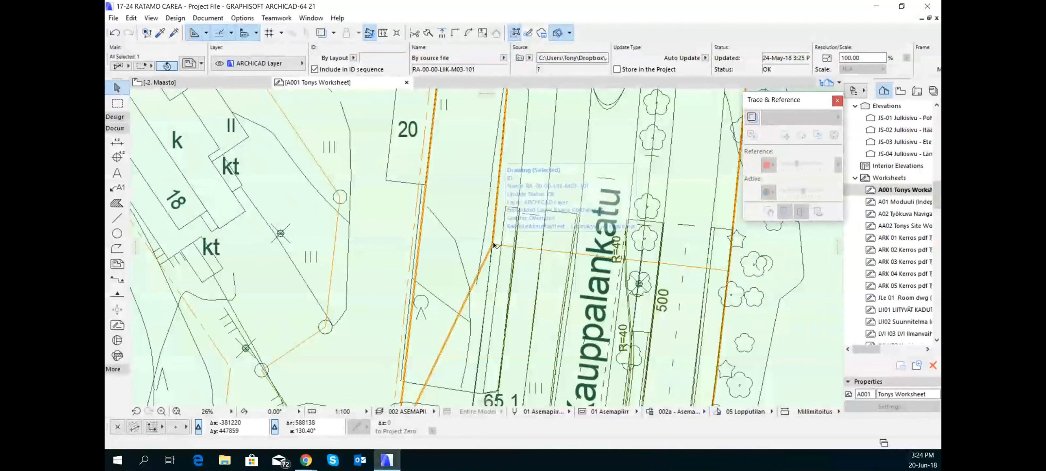
pyautogui.scroll(-3, 493, 245)
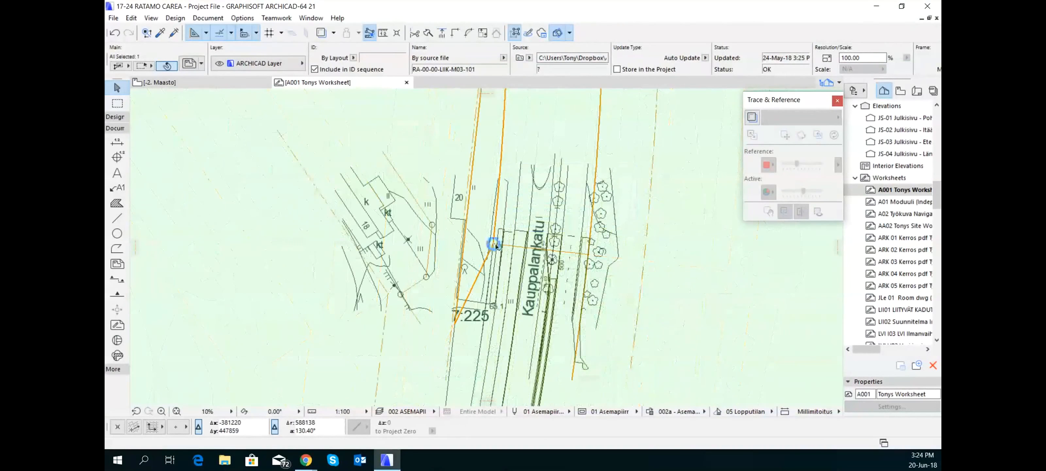
pyautogui.scroll(2, 547, 244)
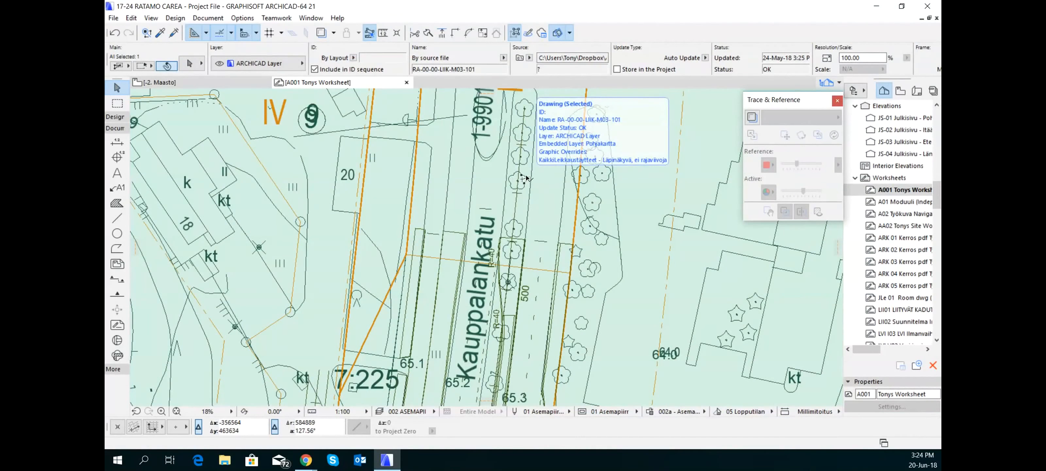
pyautogui.click(527, 178)
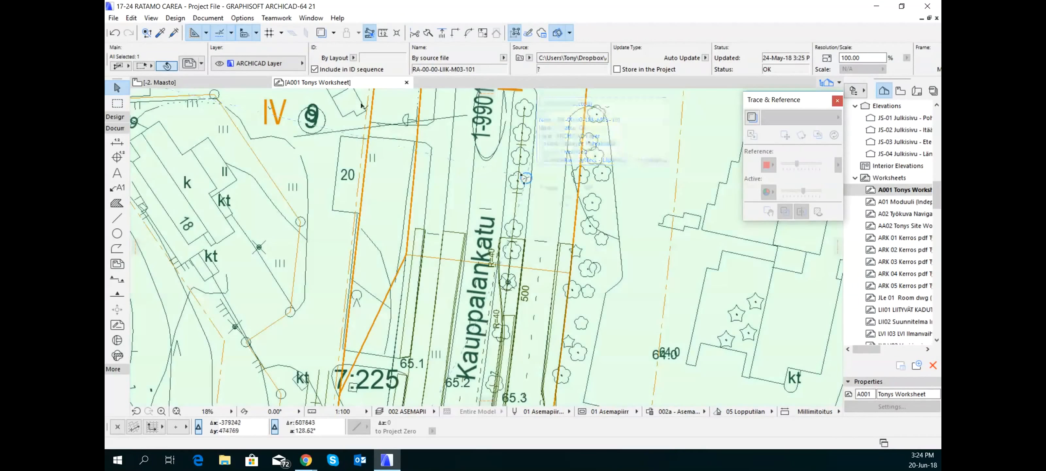
pyautogui.hotkey('ctrl', 't')
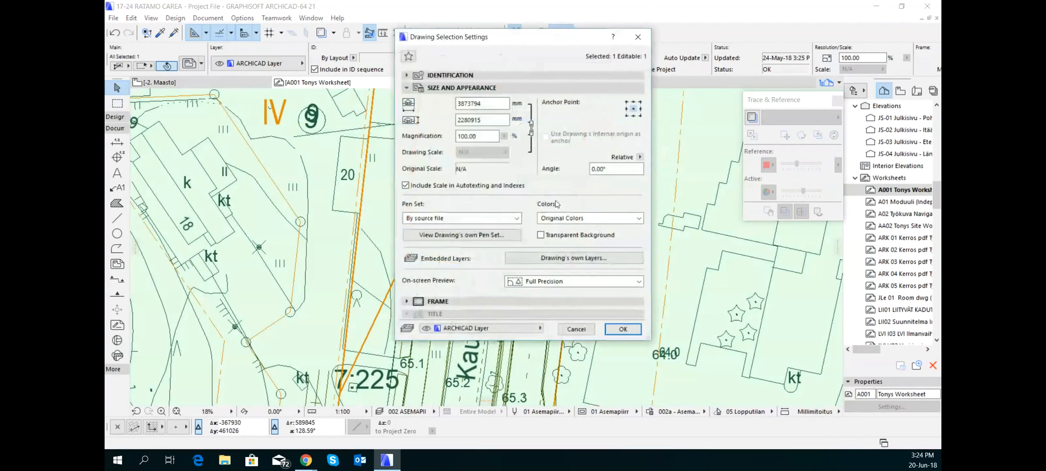
pyautogui.click(581, 258)
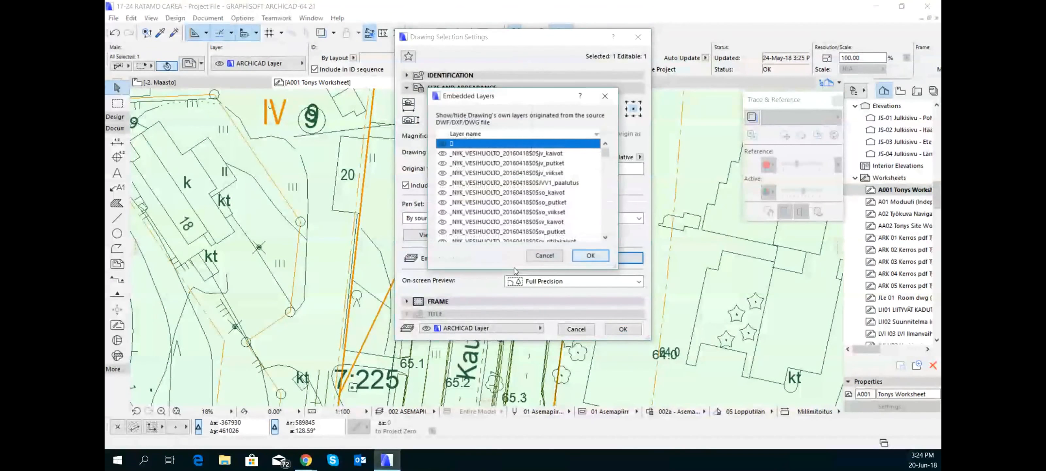
# Hide the site drawing's embedded layer Pohjakartta and apply the drawing settings
pyautogui.scroll(-1, 511, 215)
pyautogui.scroll(-10, 510, 216)
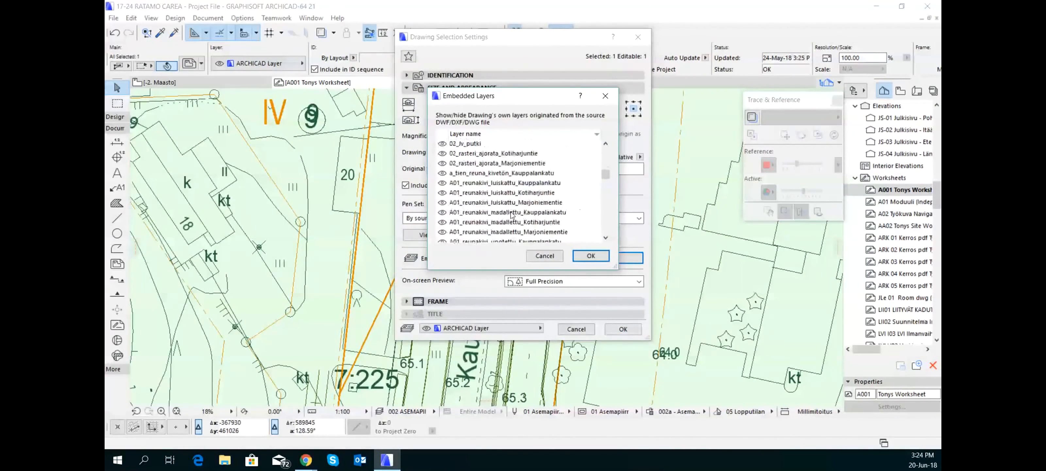
pyautogui.scroll(-15, 513, 215)
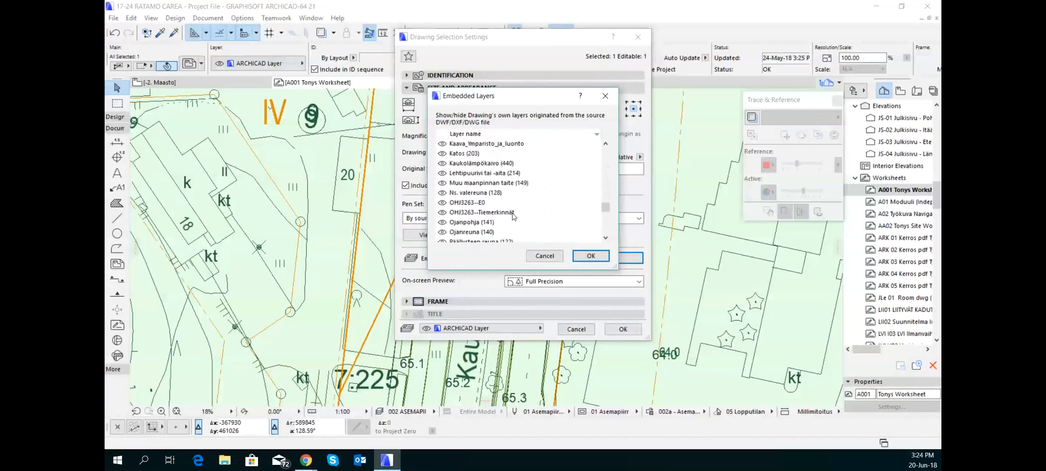
pyautogui.scroll(-1, 513, 212)
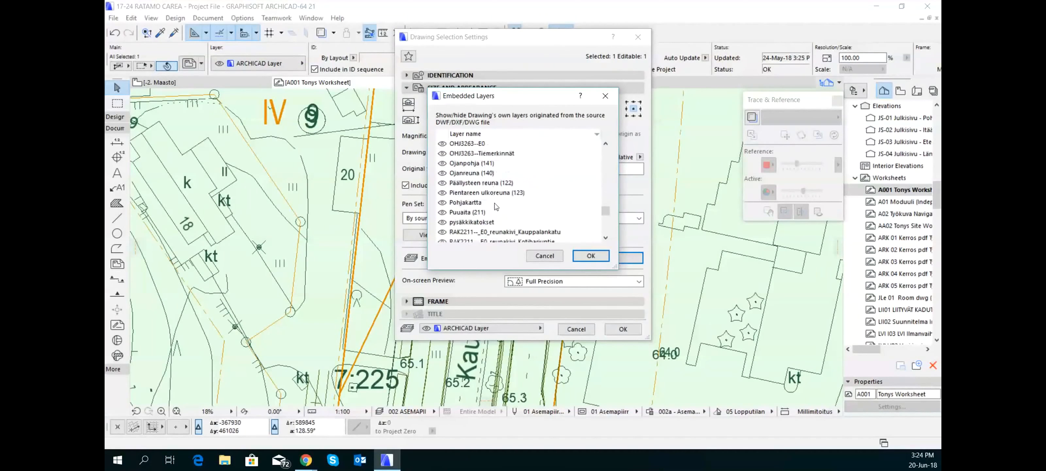
pyautogui.click(446, 203)
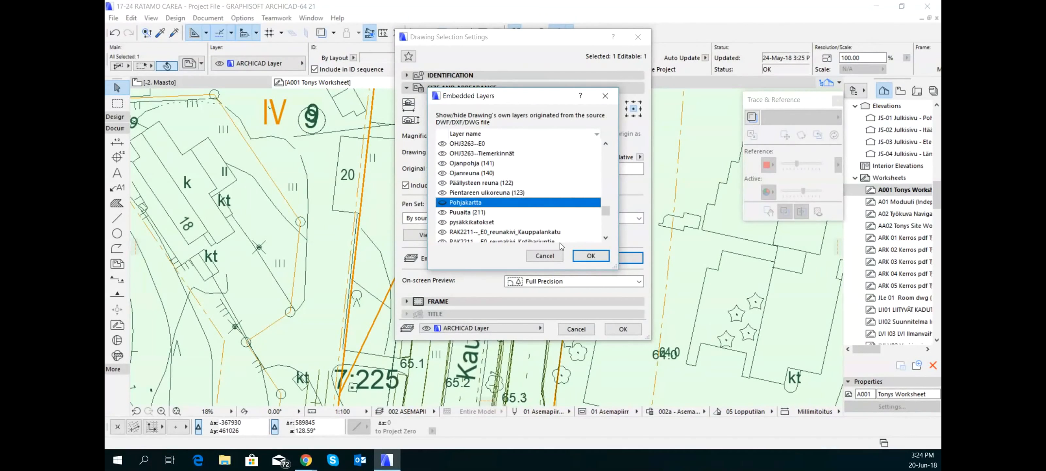
pyautogui.click(591, 256)
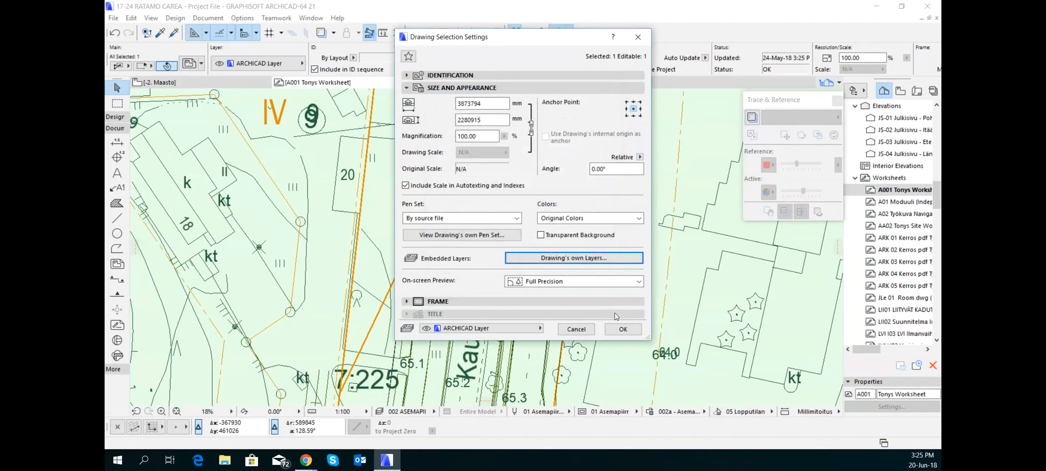
pyautogui.click(634, 327)
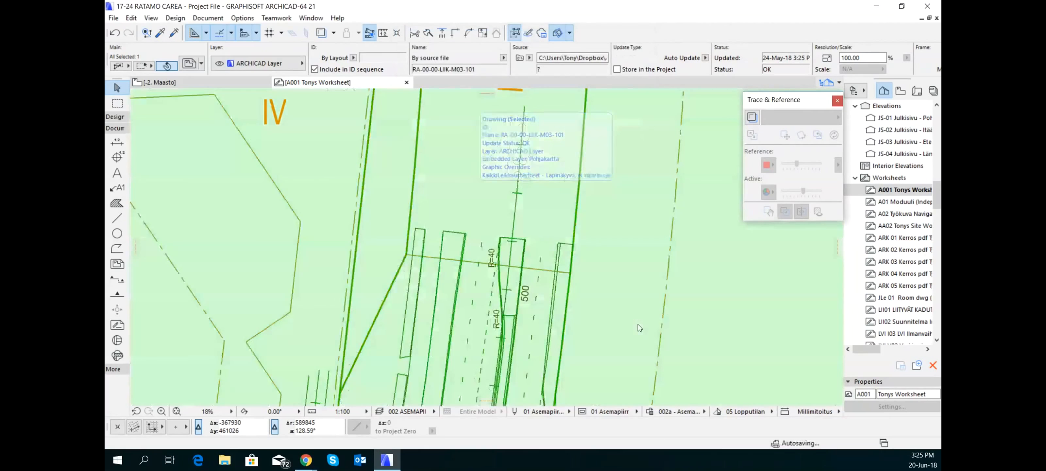
# Deselect the site drawing and review its remaining linework around the streets and plots
pyautogui.scroll(-10, 606, 270)
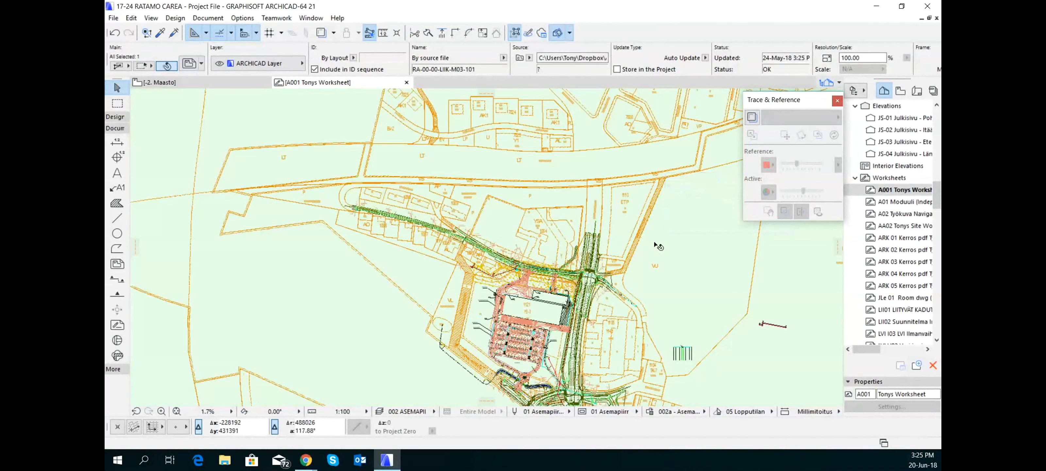
pyautogui.scroll(-3, 657, 245)
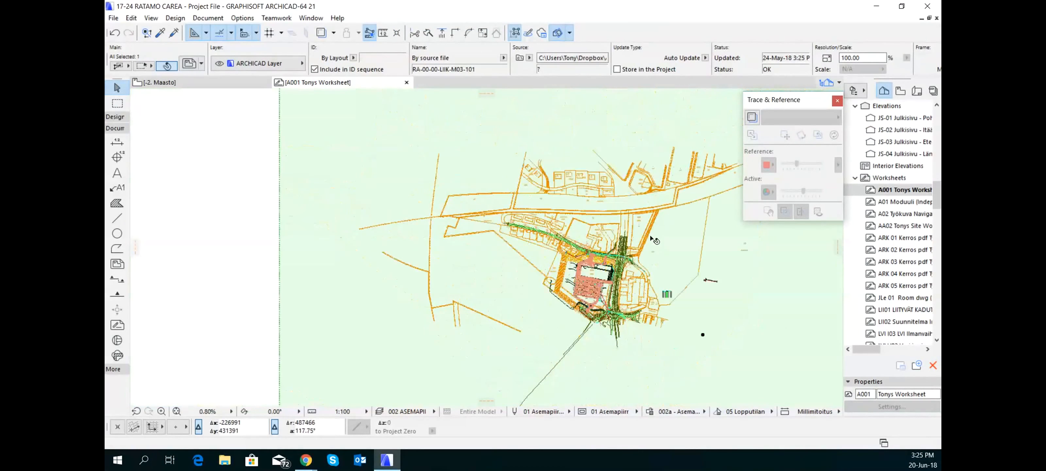
pyautogui.click(223, 232)
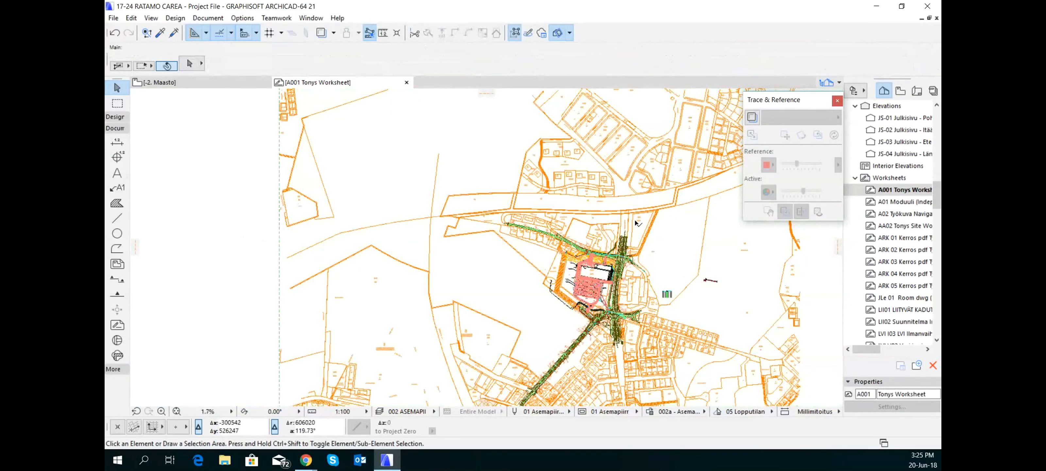
pyautogui.scroll(2, 637, 223)
pyautogui.scroll(2, 595, 266)
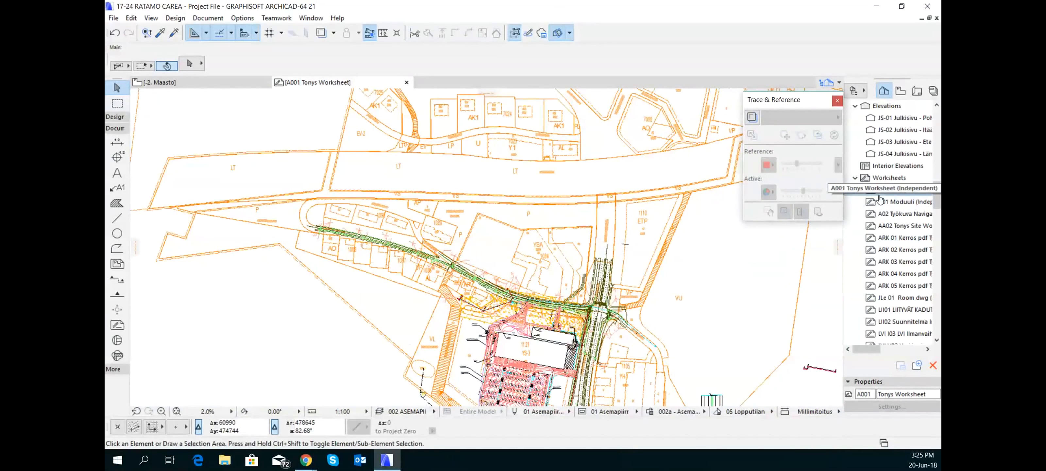
# Look through the project's worksheets and open the worksheet ARK 05 Kerros pdf Työkuva
pyautogui.click(882, 191)
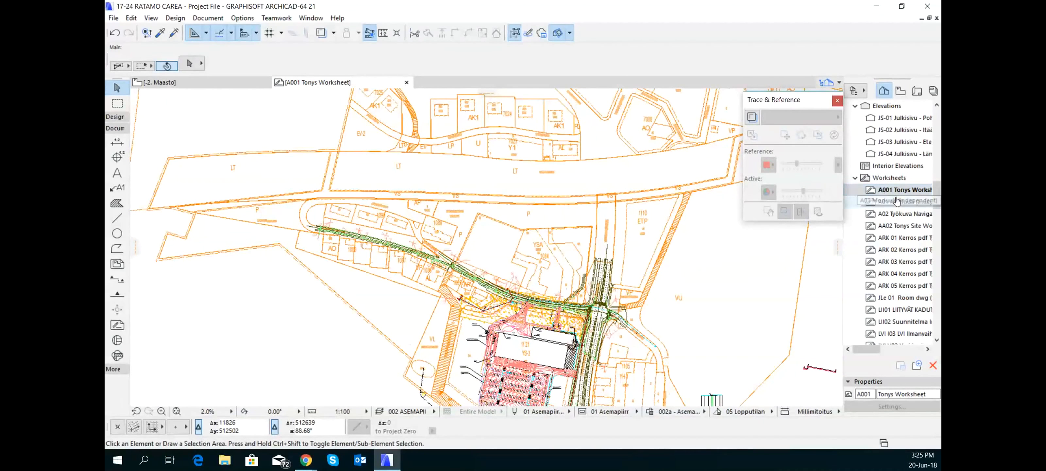
pyautogui.scroll(-6, 911, 248)
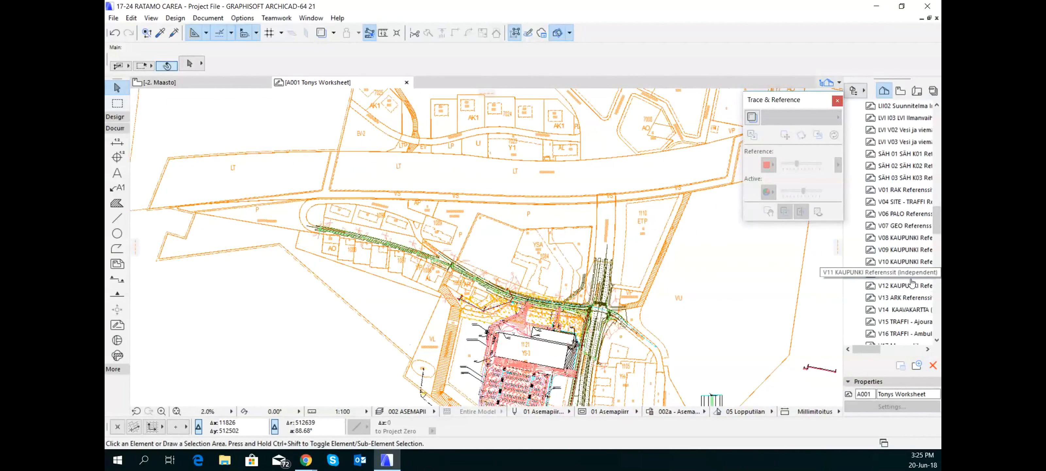
pyautogui.scroll(-2, 920, 280)
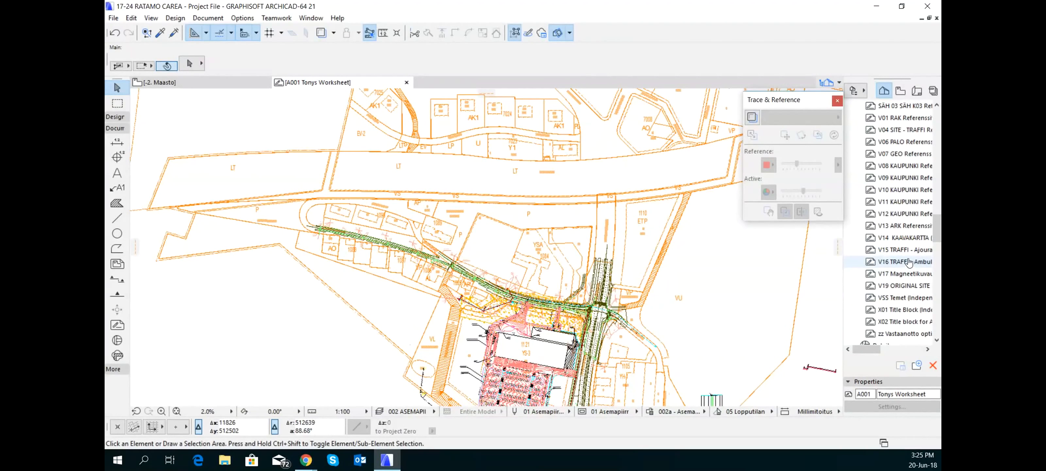
pyautogui.scroll(4, 909, 262)
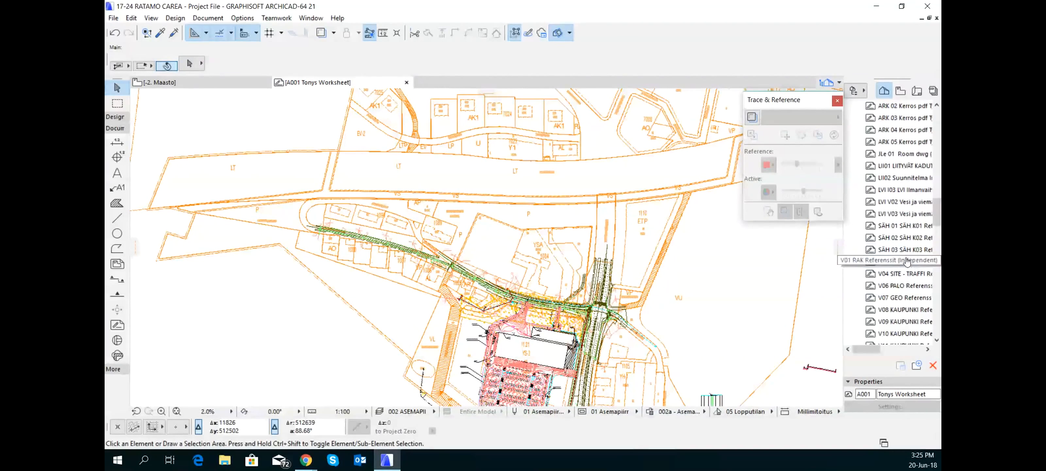
pyautogui.click(909, 143)
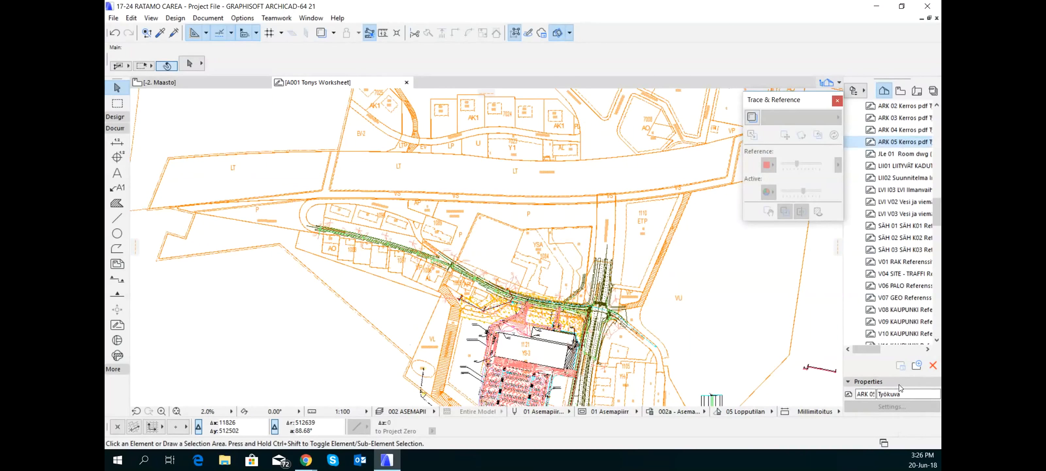
pyautogui.rightClick(908, 143)
pyautogui.click(884, 375)
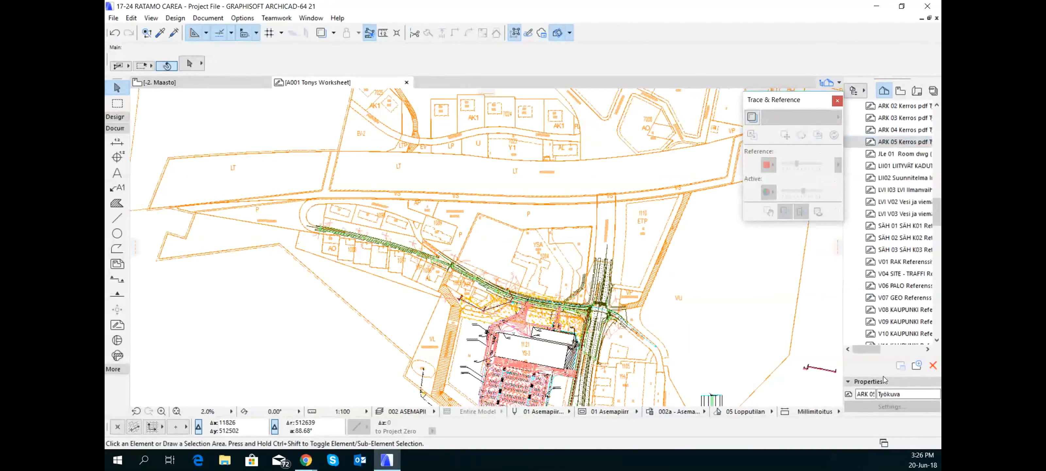
pyautogui.doubleClick(904, 142)
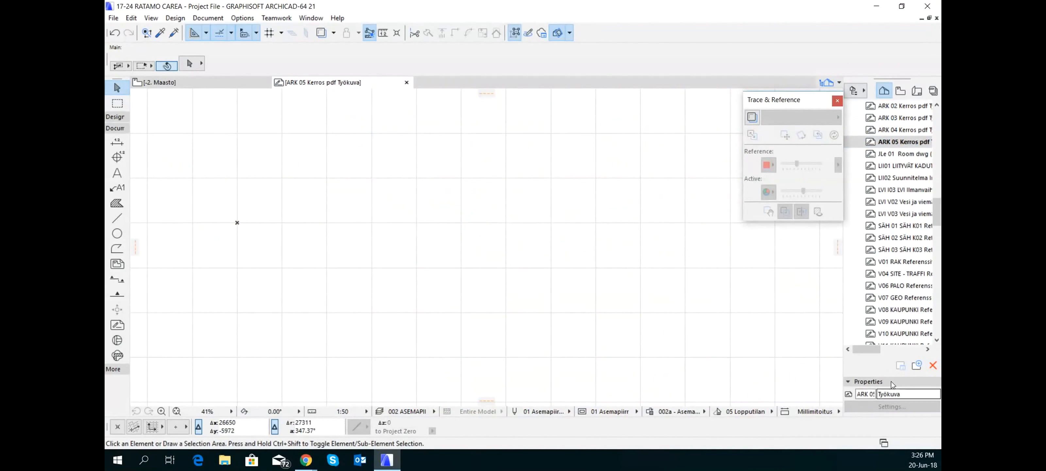
# Examine how the worksheets are ordered by their ID prefixes, using the ID of the ARK 05 worksheet as an example
pyautogui.scroll(2, 927, 287)
pyautogui.scroll(2, 927, 286)
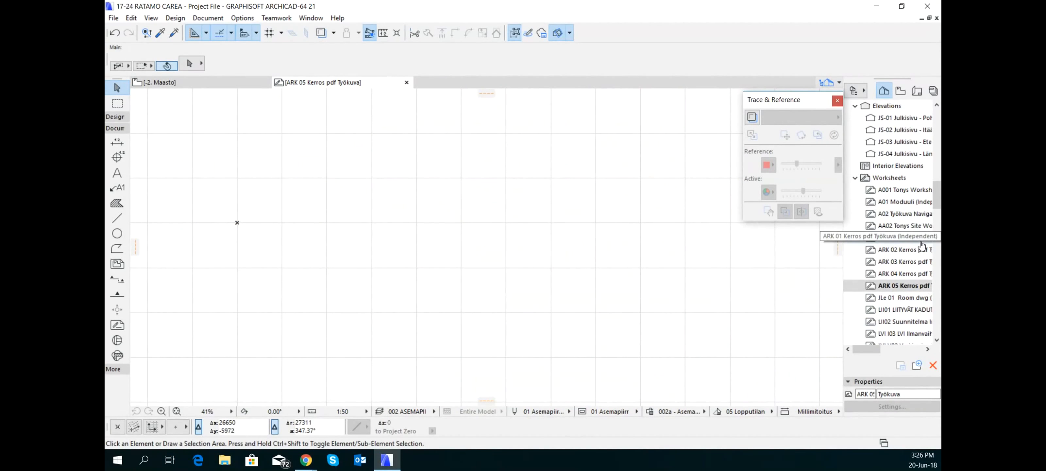
pyautogui.scroll(-2, 921, 244)
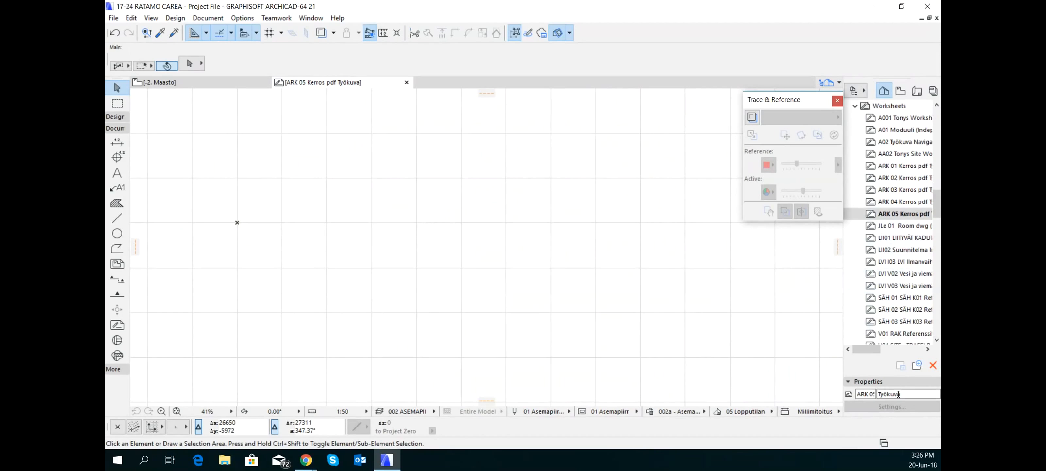
pyautogui.click(859, 394)
pyautogui.press('Right')
pyautogui.press('Right')
pyautogui.press('Right')
pyautogui.press('Right')
pyautogui.press('Right')
pyautogui.press('Right')
pyautogui.press('Right')
pyautogui.press('Home')
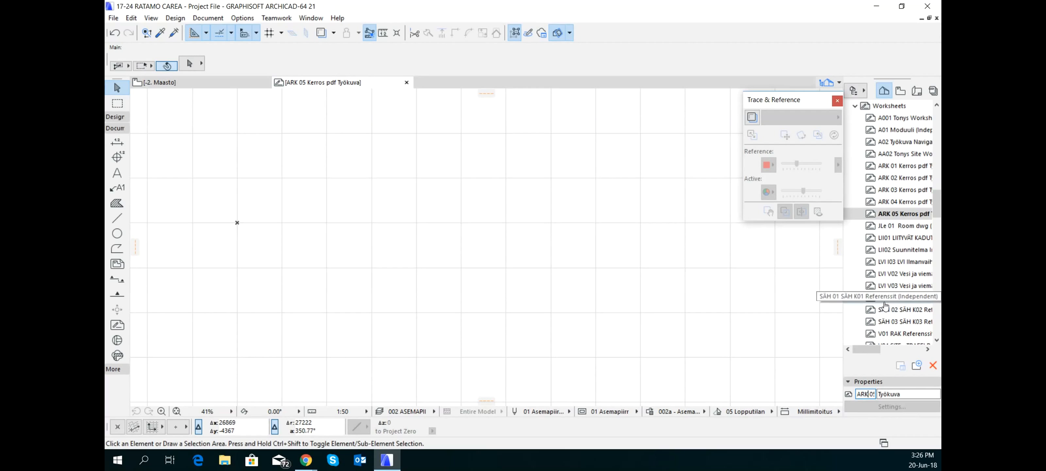
pyautogui.scroll(-1, 893, 302)
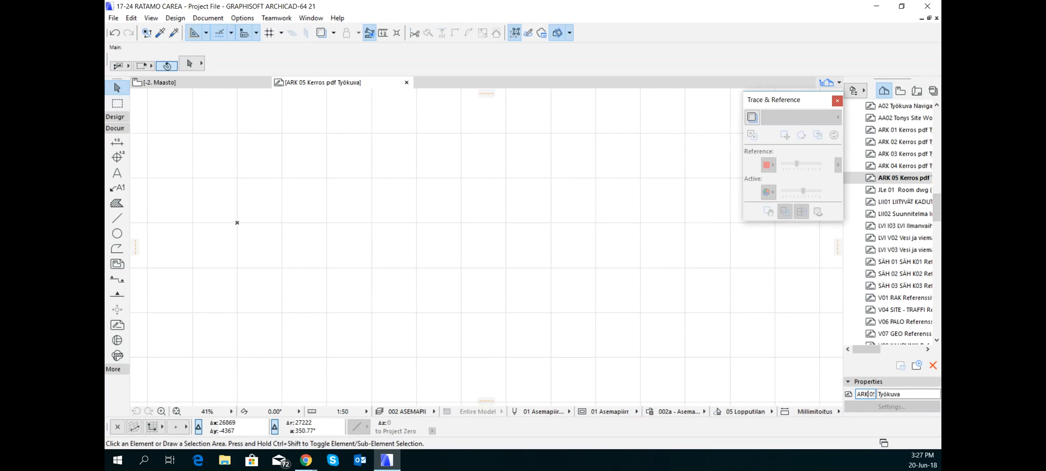
pyautogui.hotkey('alt', 'Tab')
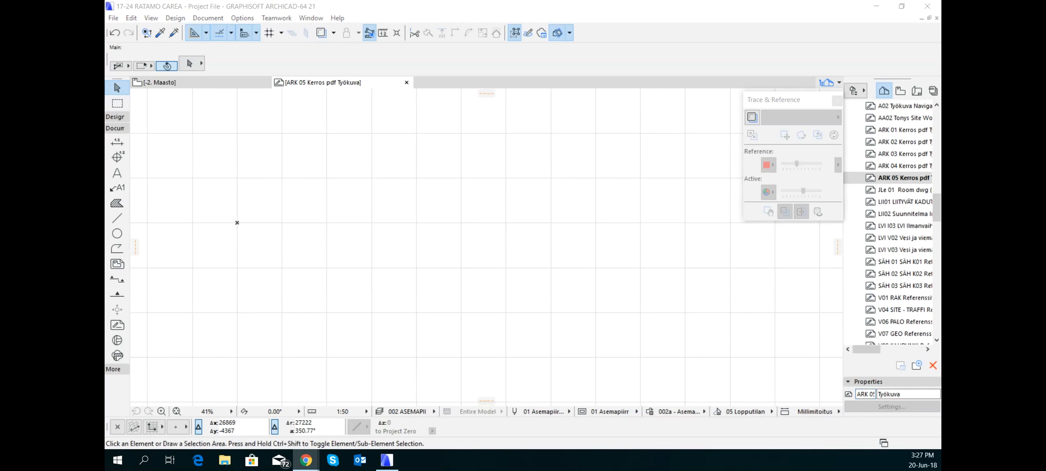